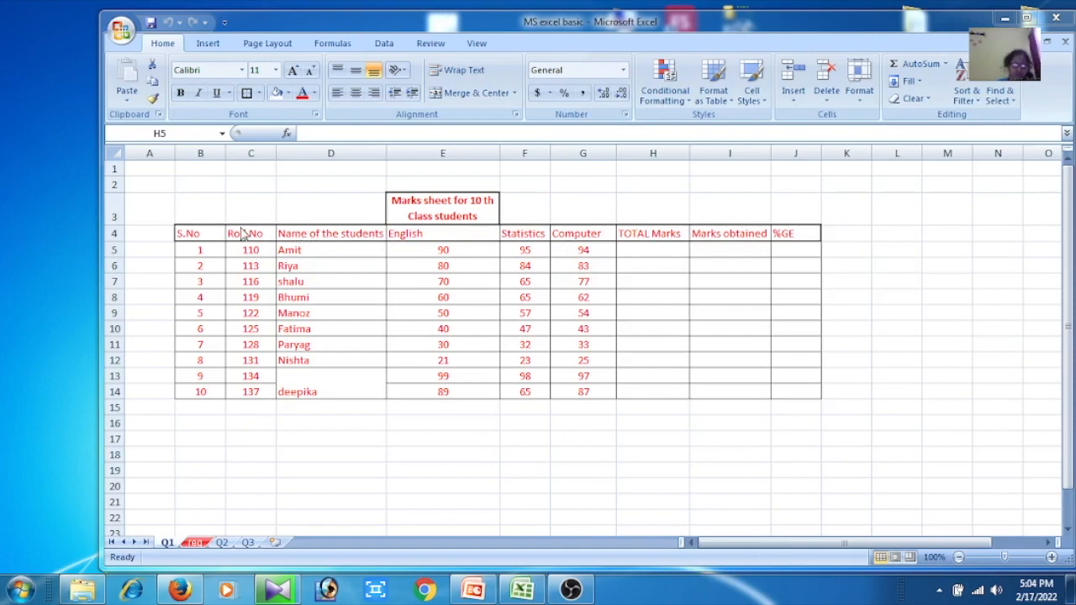
- Fill the table's header row B4:J4 with a light aqua theme color
click(199, 233)
drag(199, 233, 781, 234)
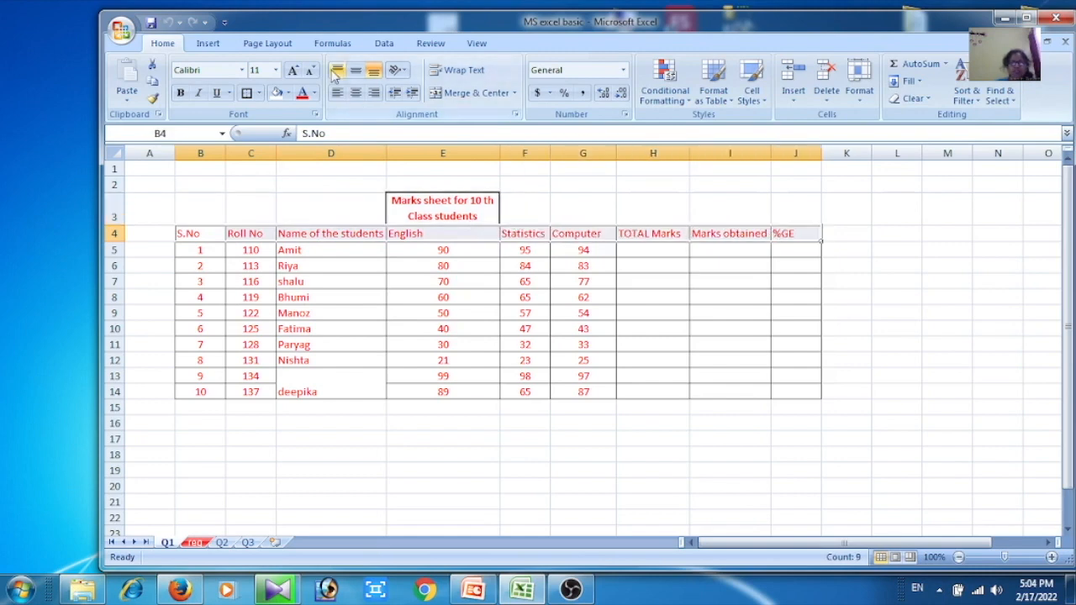
click(288, 93)
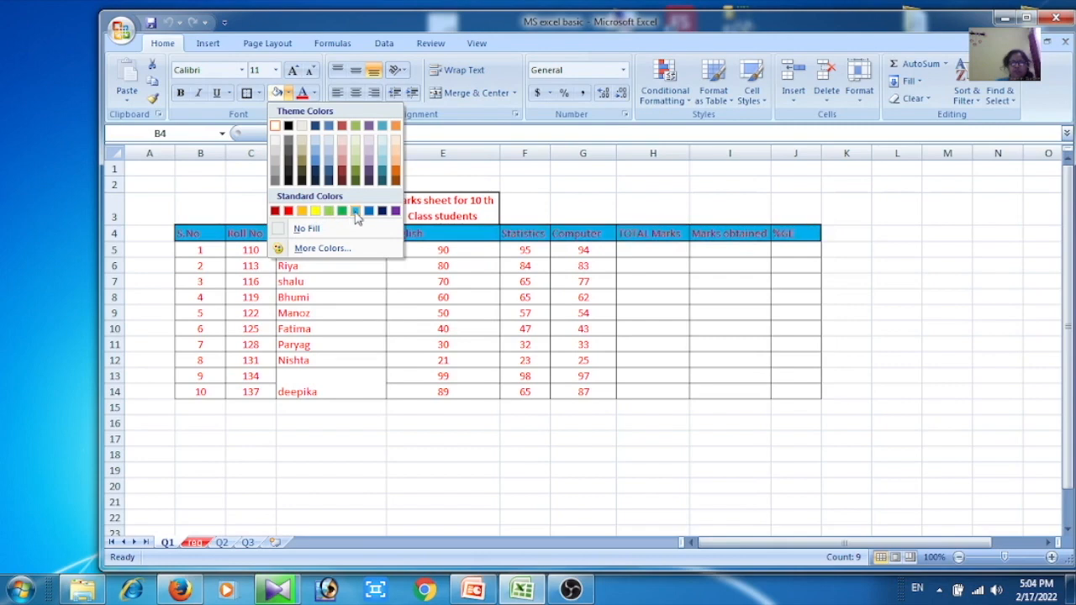
click(383, 151)
- Fill the marks sheet title cell E3 with standard yellow
click(460, 203)
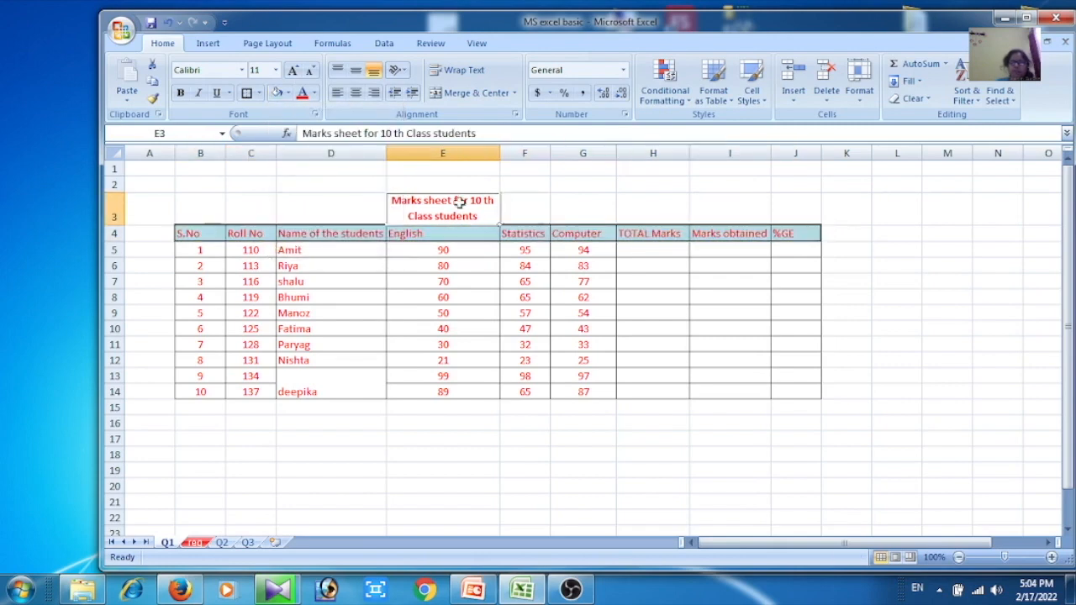
click(284, 96)
click(288, 93)
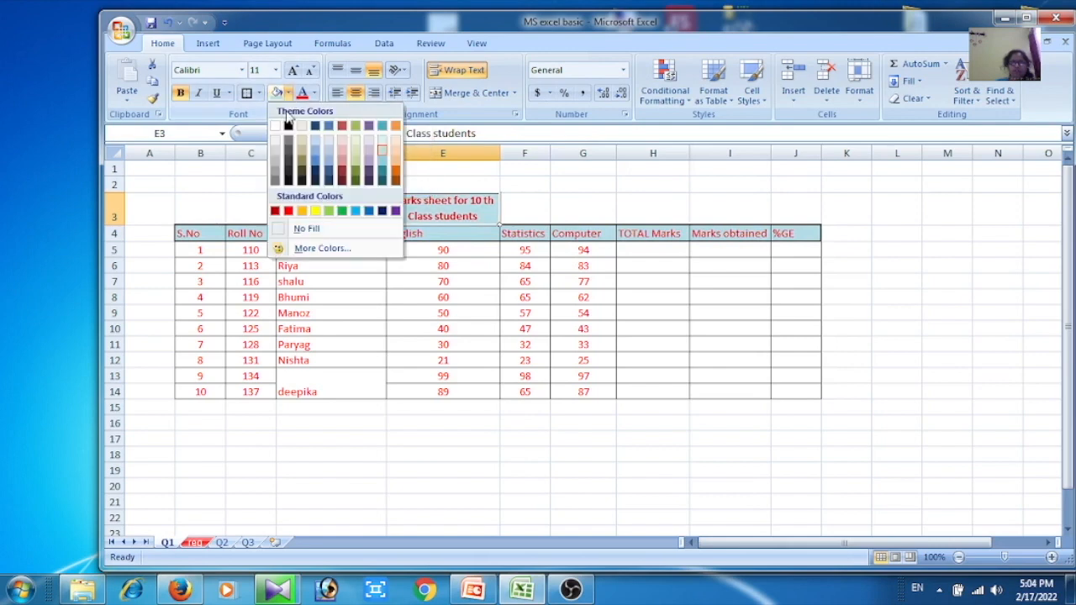
click(316, 211)
click(537, 193)
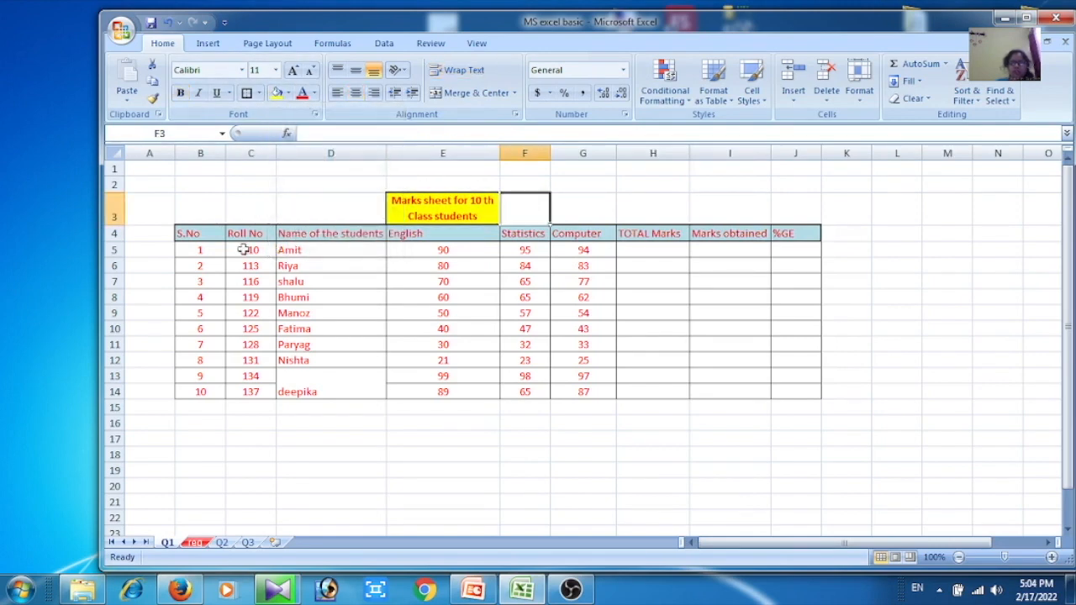
- Change the font color of the header row B4:J4 to standard dark blue
drag(196, 231, 790, 232)
click(314, 94)
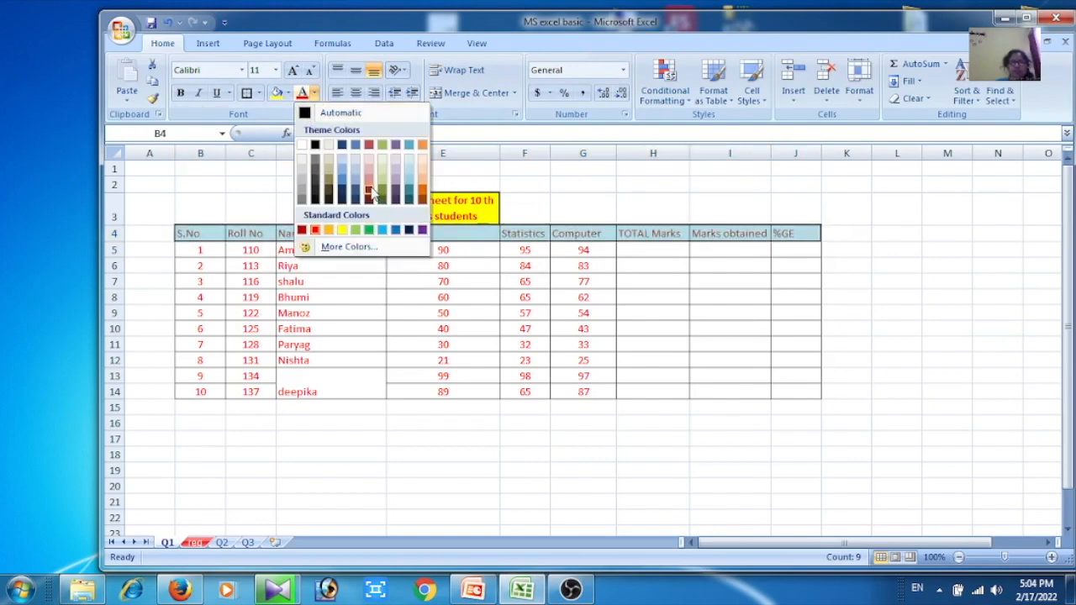
click(409, 230)
click(704, 167)
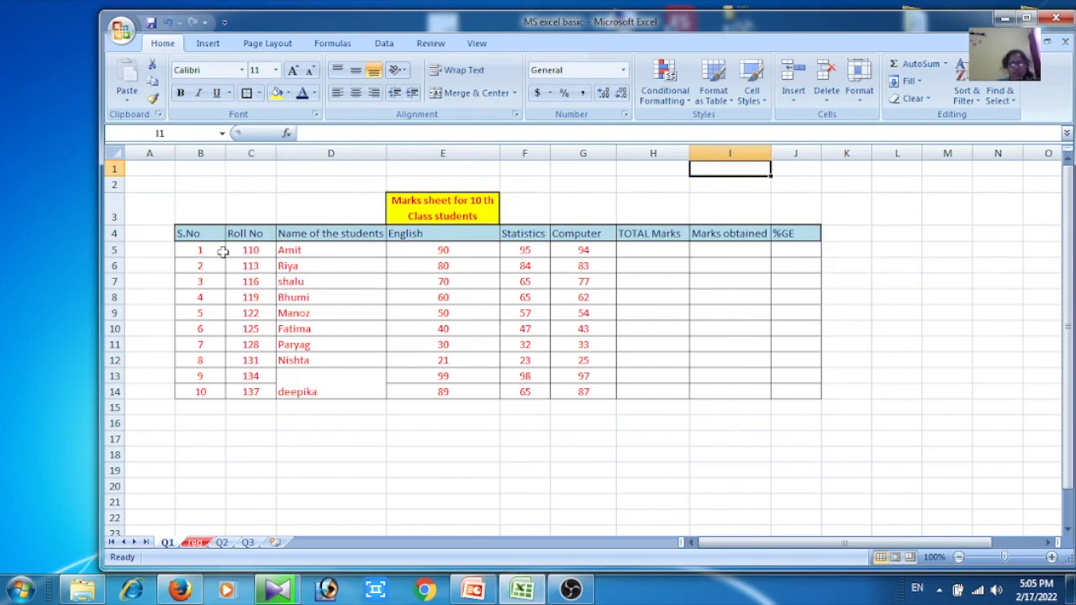
- Fill the table's data rows B5:J14 with a light orange theme color
drag(222, 250, 790, 373)
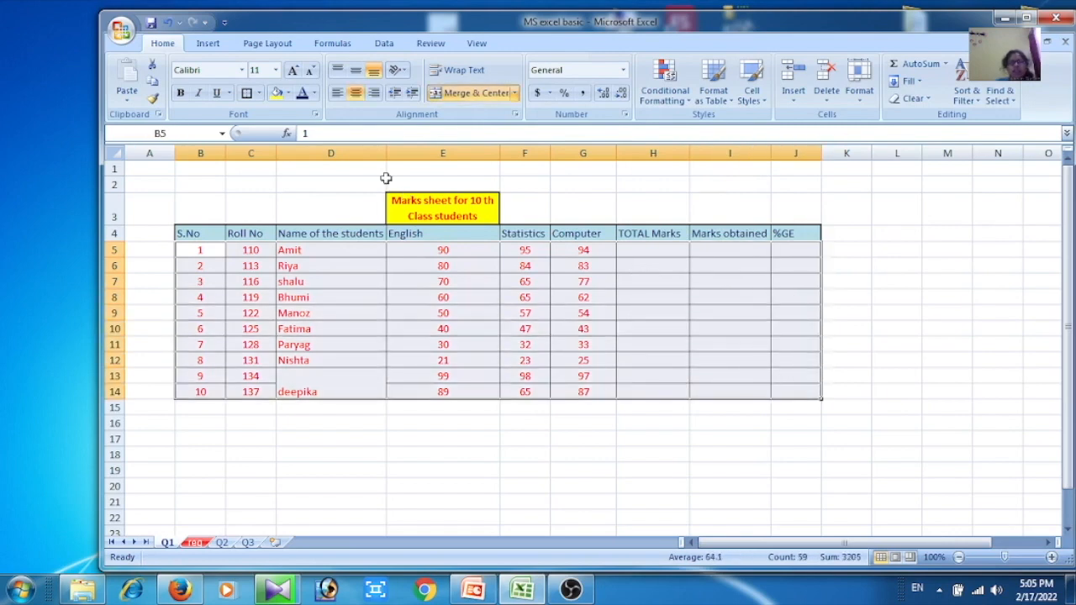
click(288, 93)
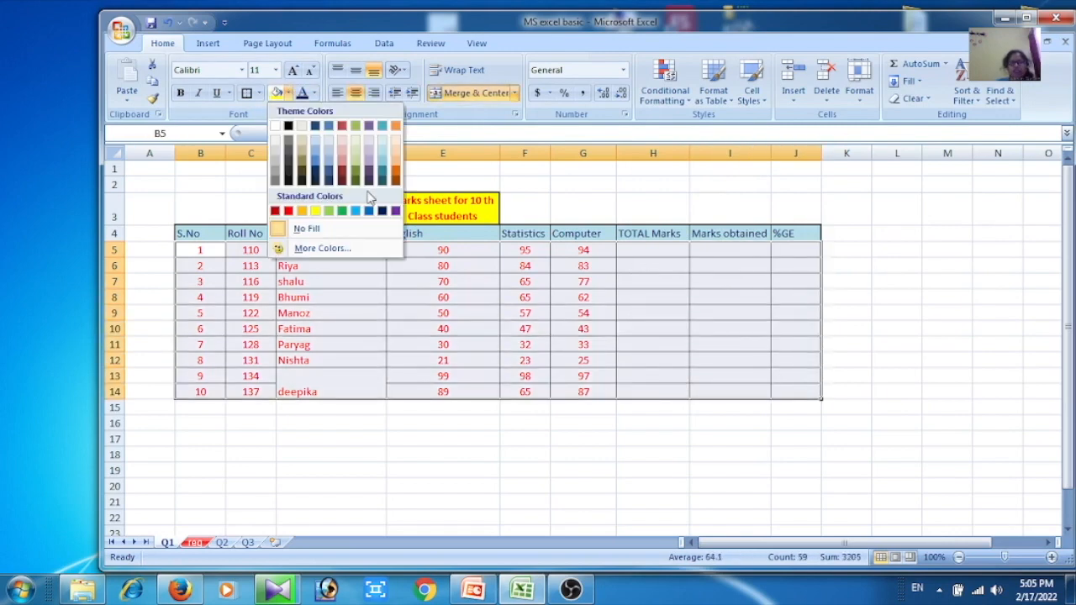
click(395, 156)
click(603, 170)
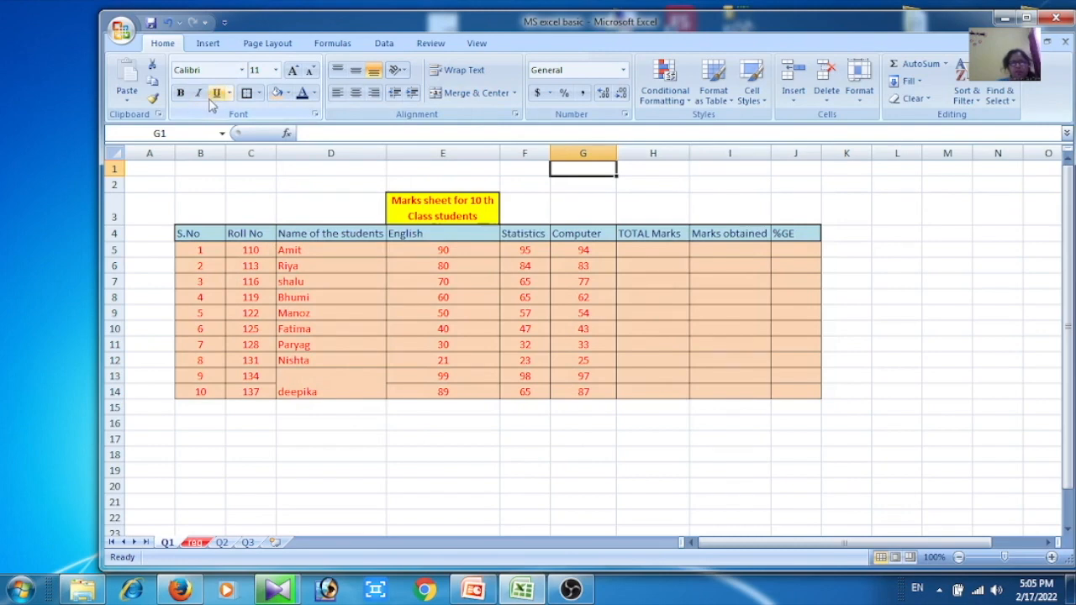
- Format the marks sheet title in E3 as bold, italic and underlined
click(417, 208)
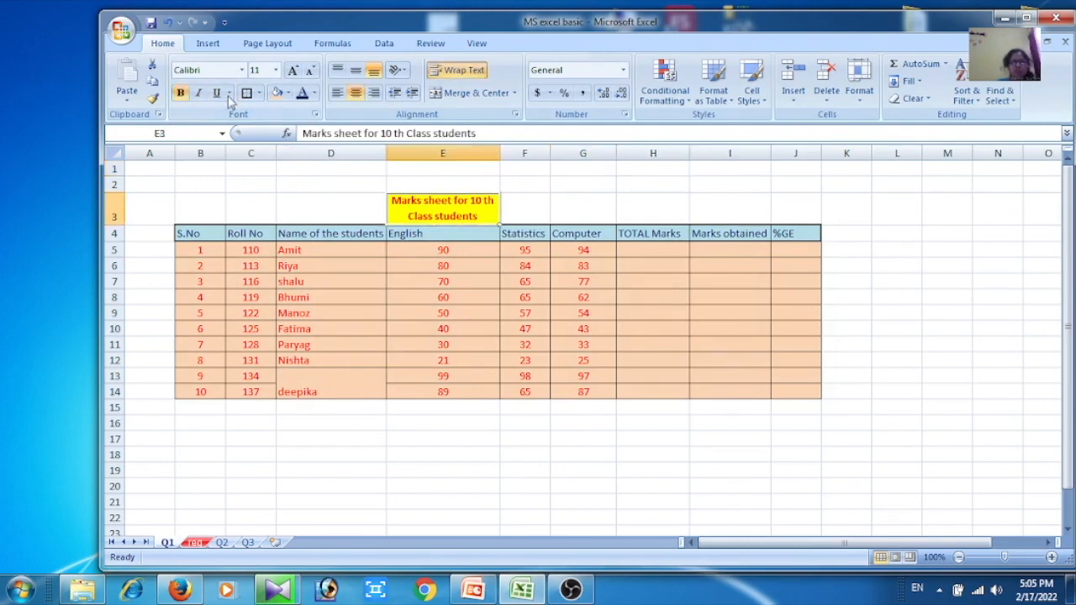
click(179, 97)
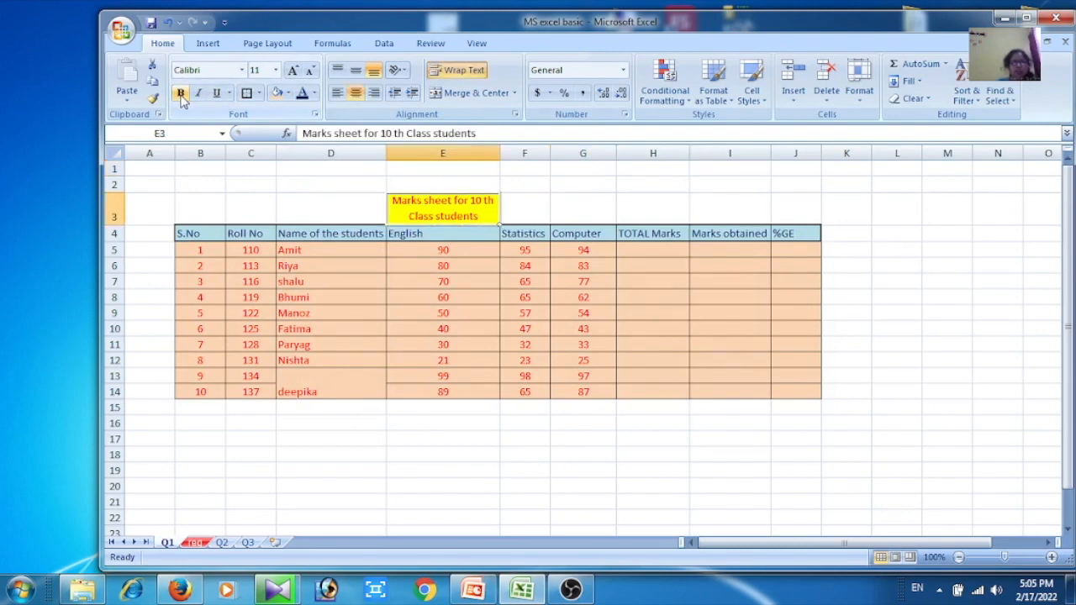
click(181, 94)
click(200, 94)
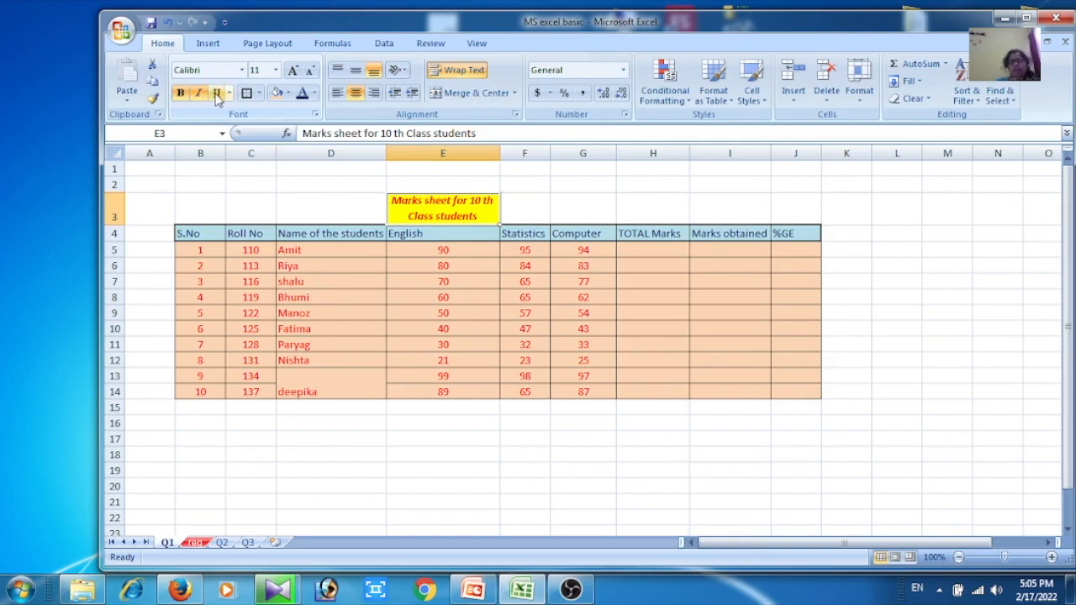
click(216, 93)
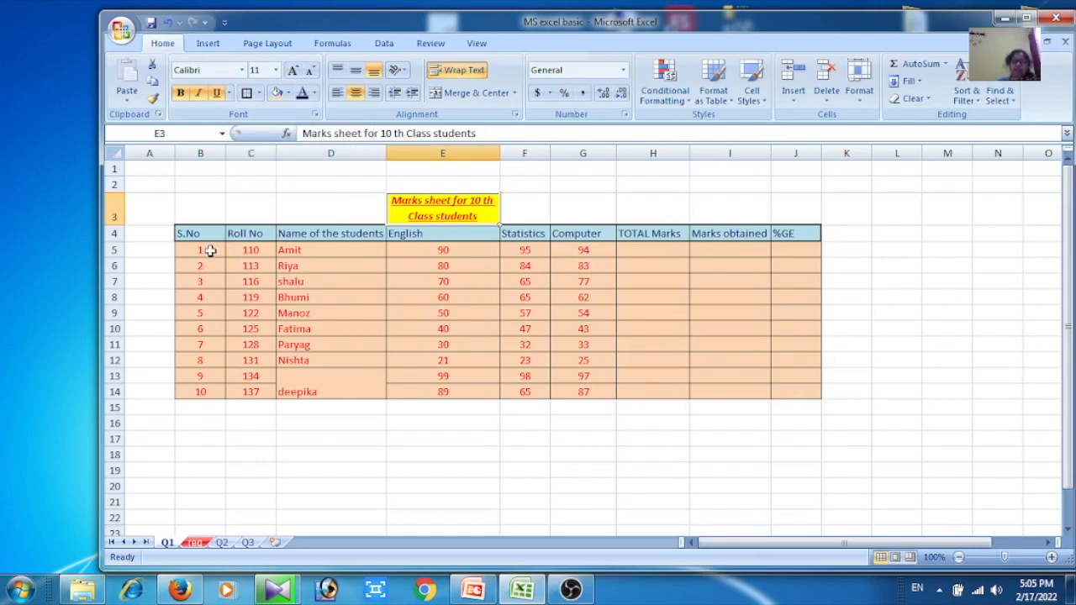
- Make the header row B4:J4 bold
drag(205, 233, 782, 231)
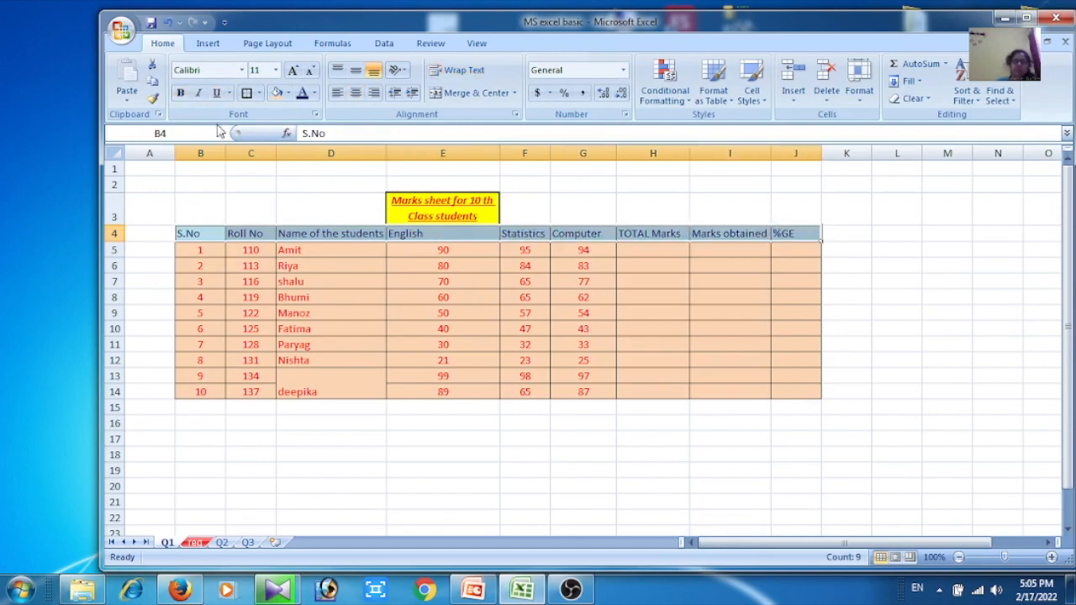
click(181, 93)
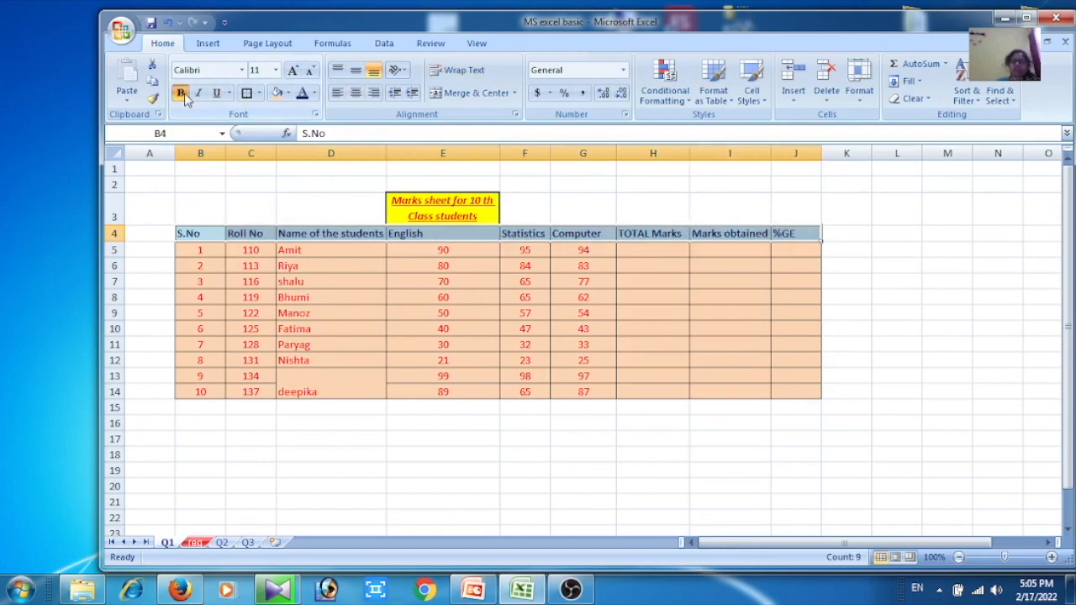
click(651, 180)
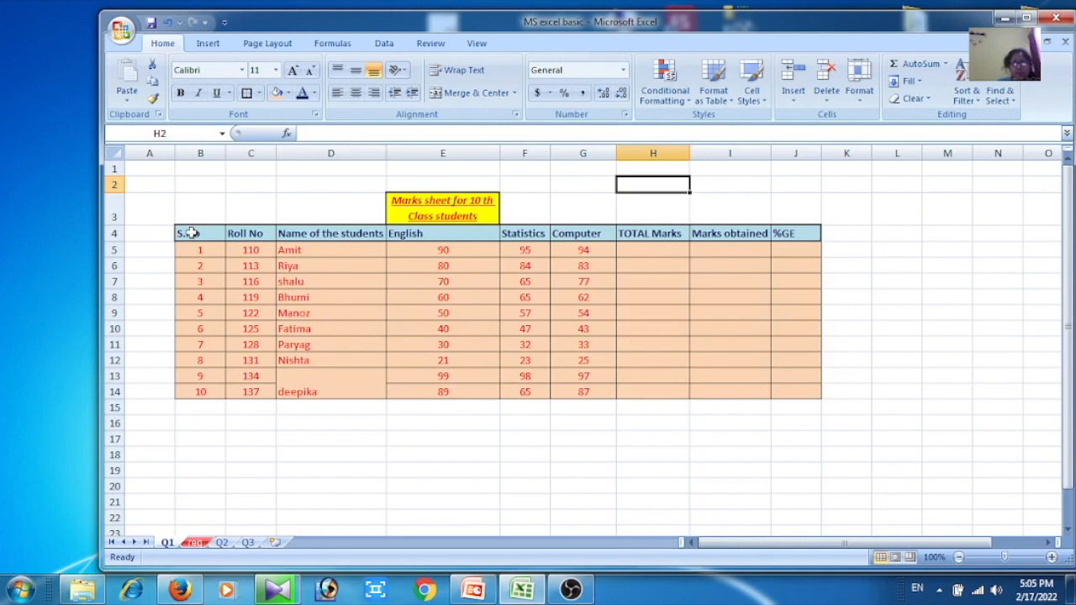
- Try to sort the table B4:J14 by the Name of the students column, on Values, from A to Z
drag(191, 233, 787, 374)
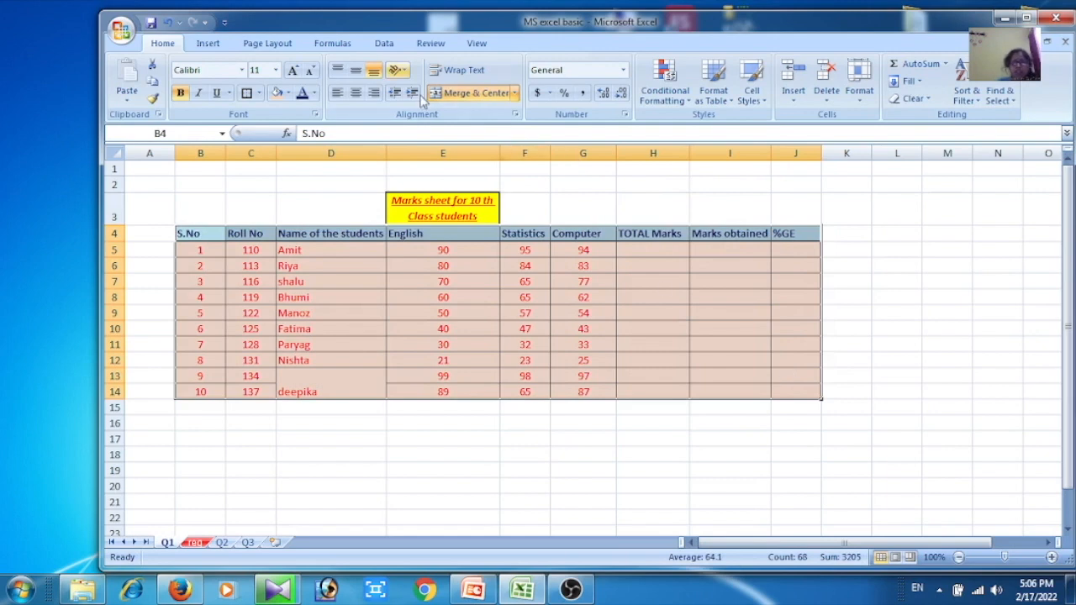
click(382, 46)
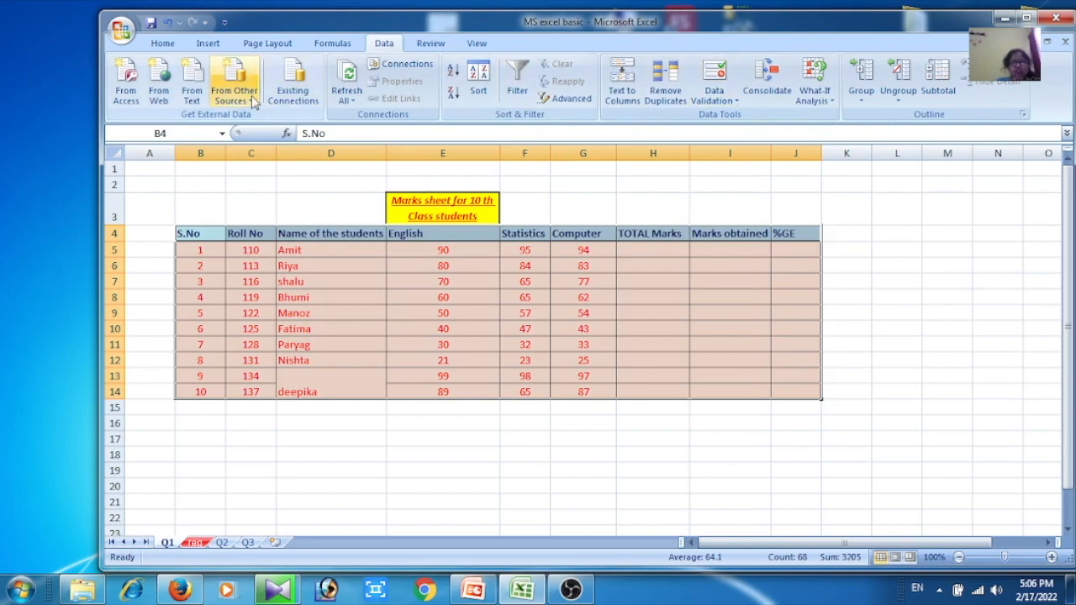
click(479, 80)
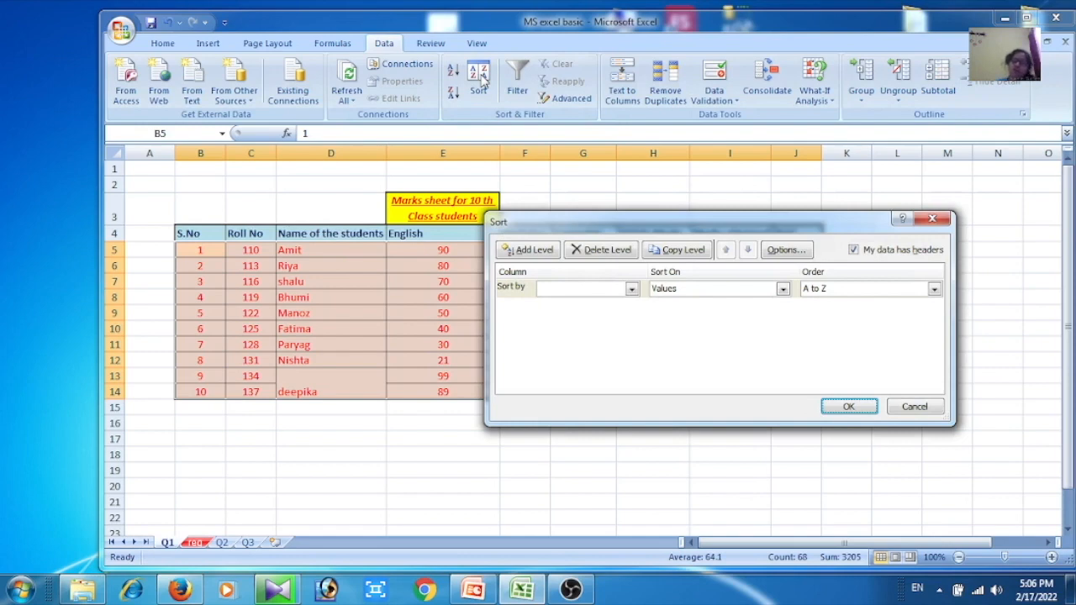
click(632, 289)
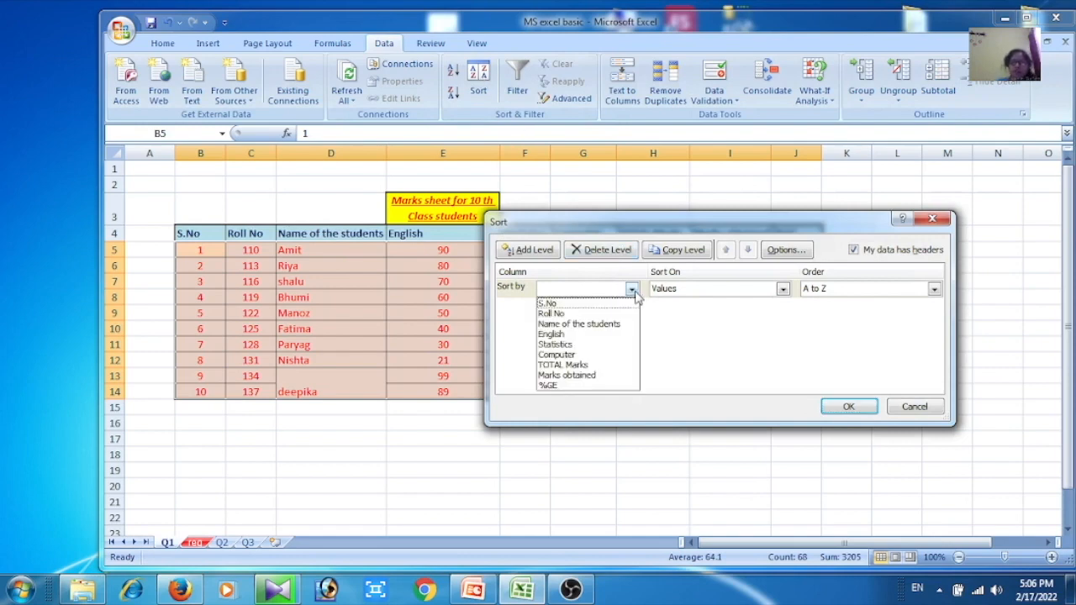
click(600, 327)
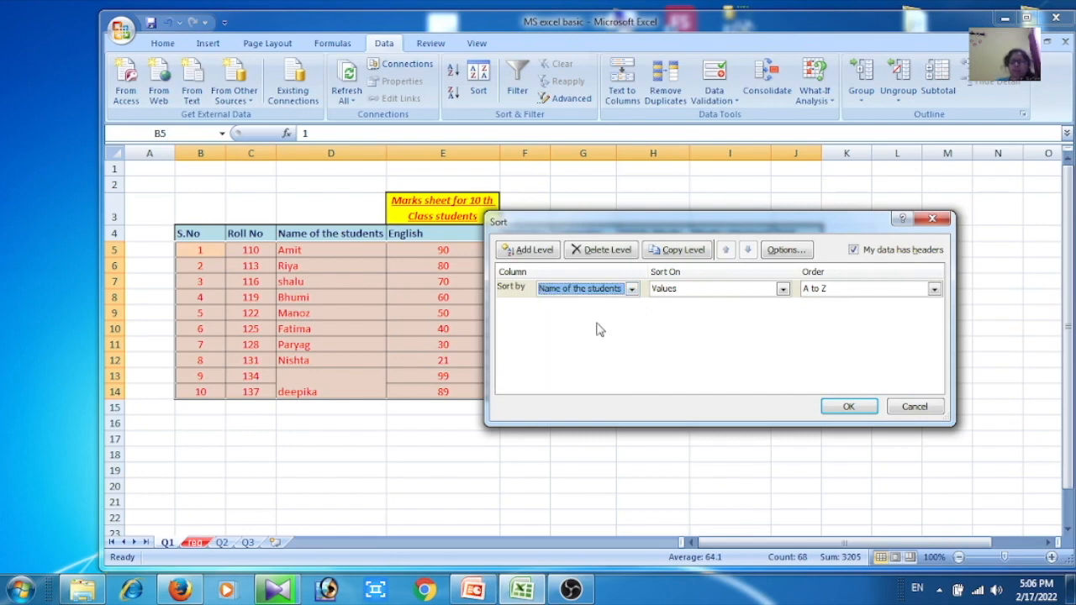
click(782, 290)
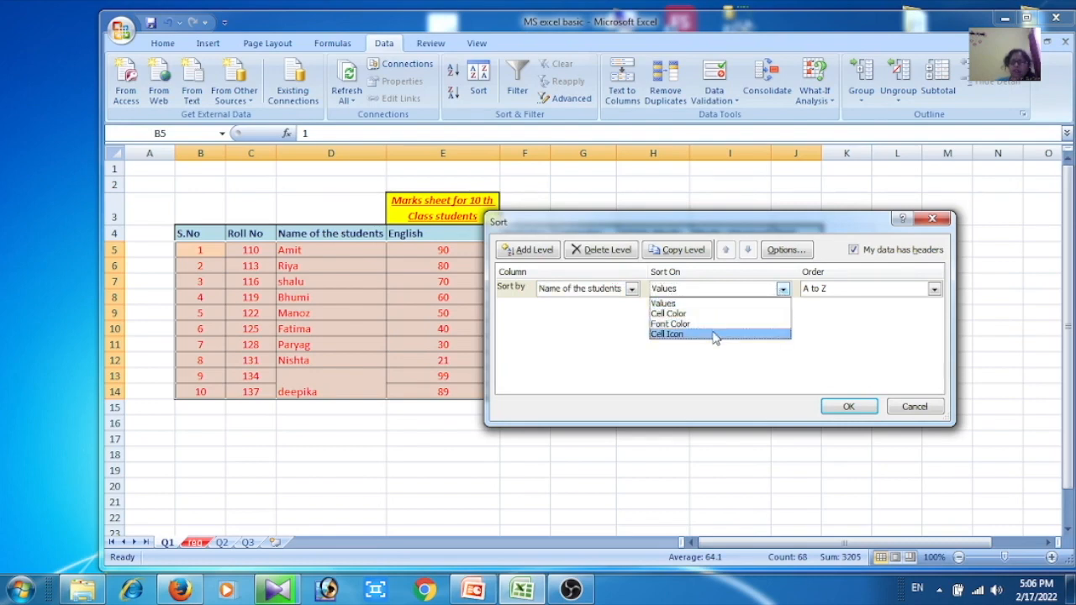
click(850, 407)
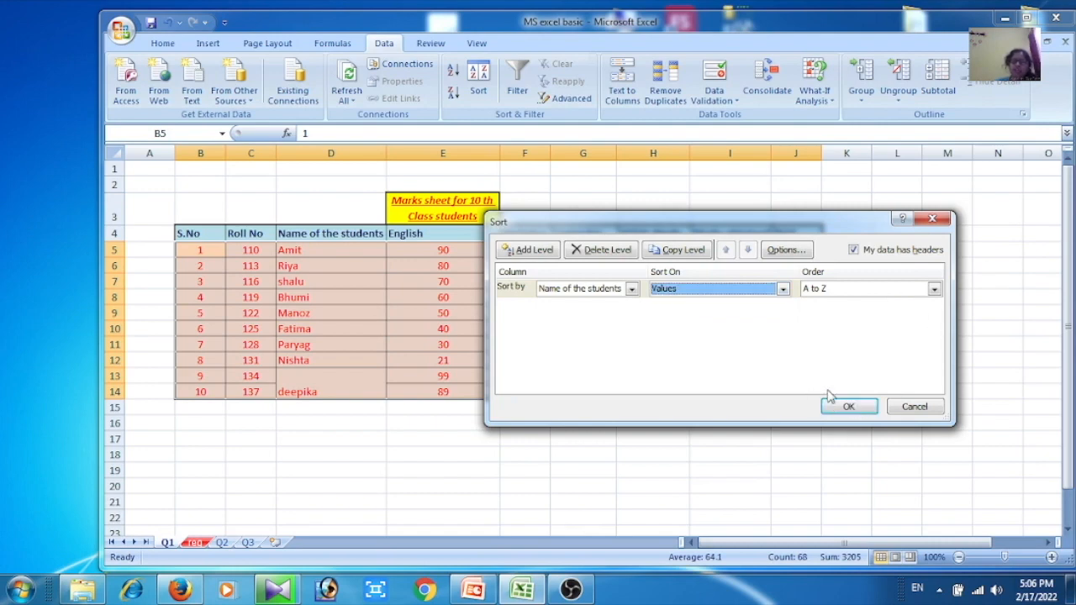
click(851, 407)
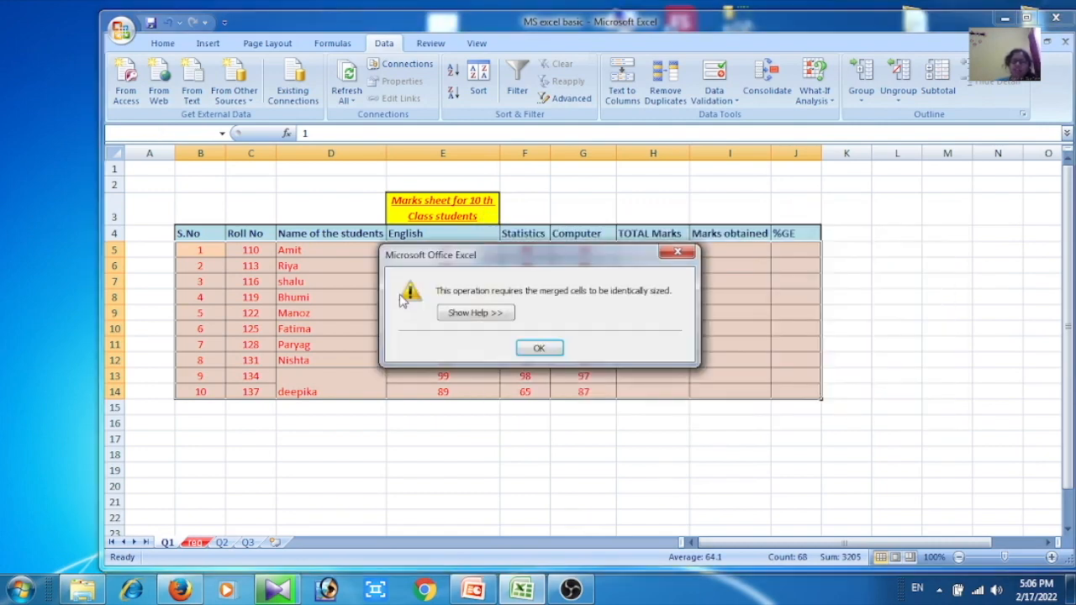
click(540, 350)
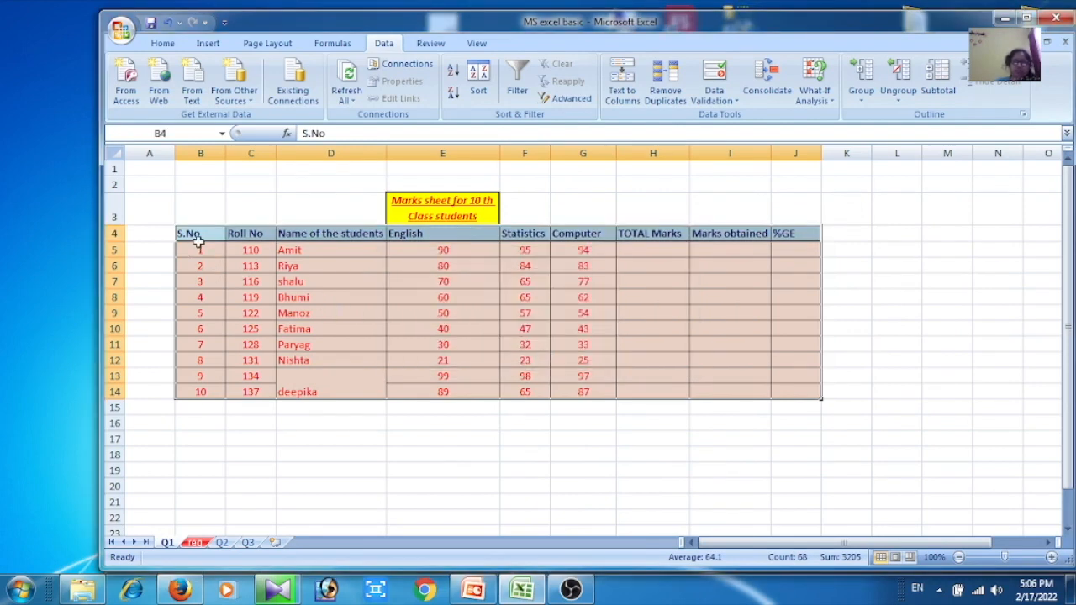
- Reselect B4:J14 and retry the sort by Name of the students, on Values, in A to Z order
drag(193, 233, 784, 388)
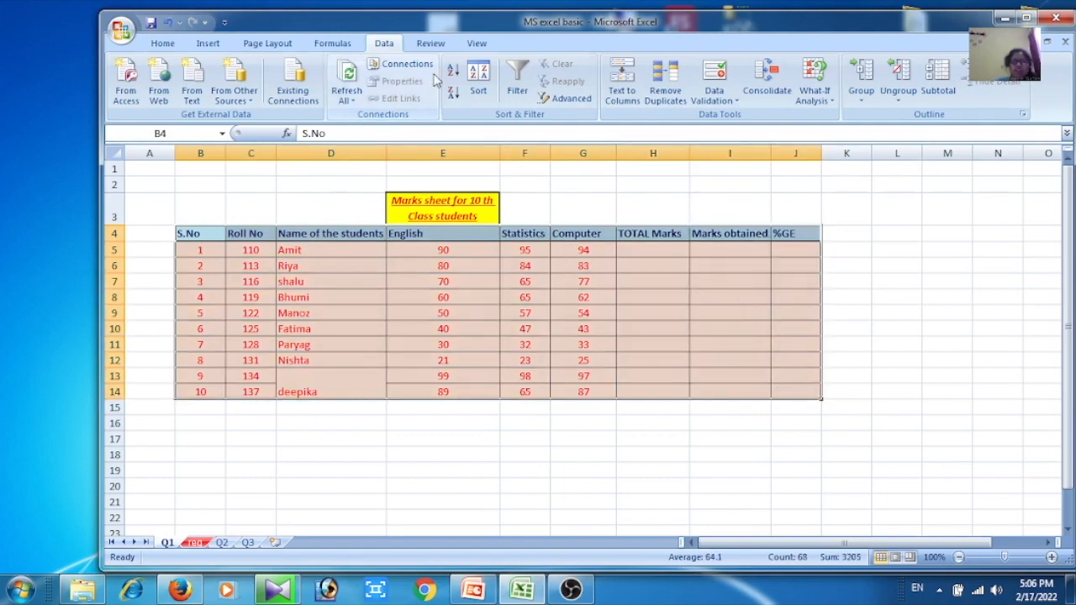
click(479, 80)
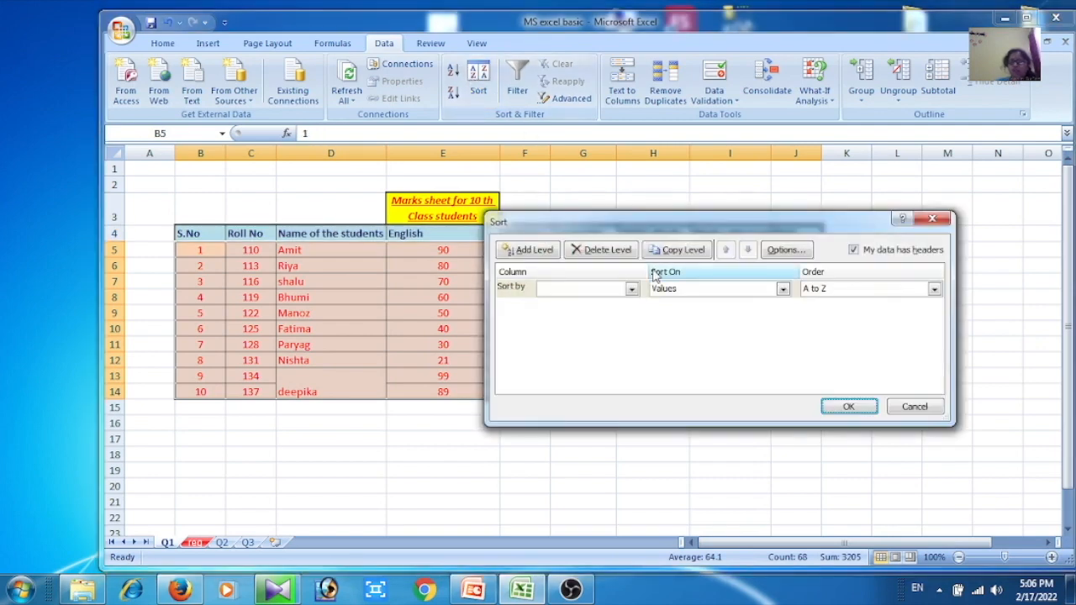
click(631, 288)
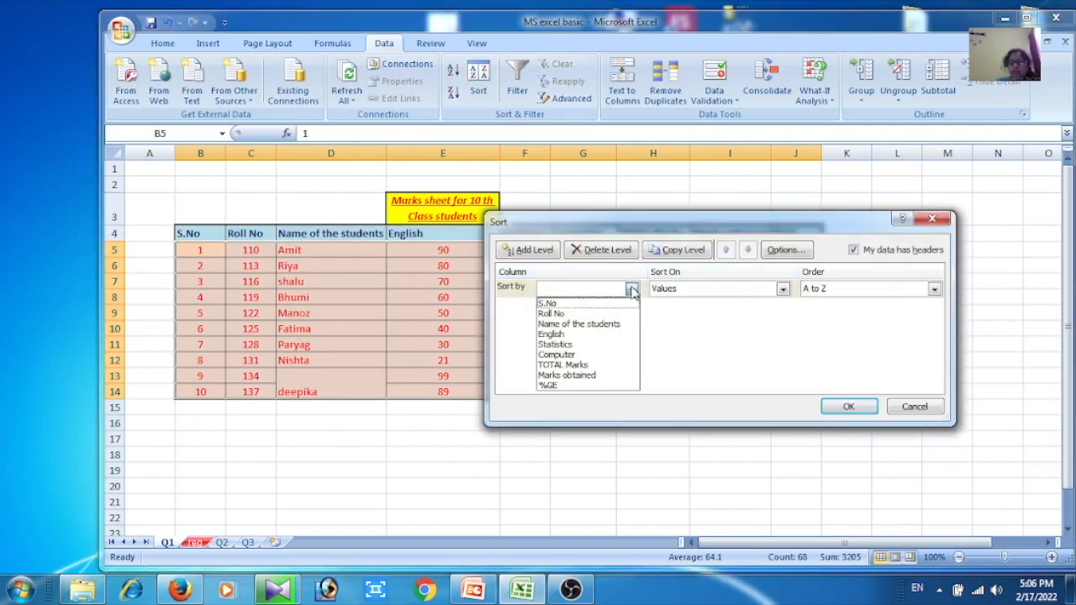
click(602, 326)
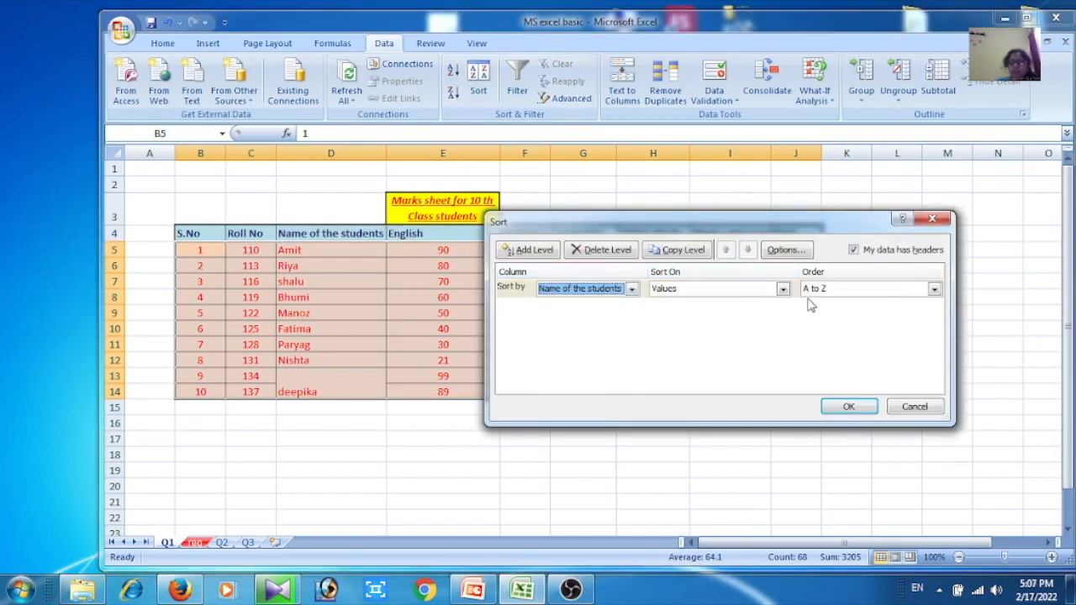
click(782, 290)
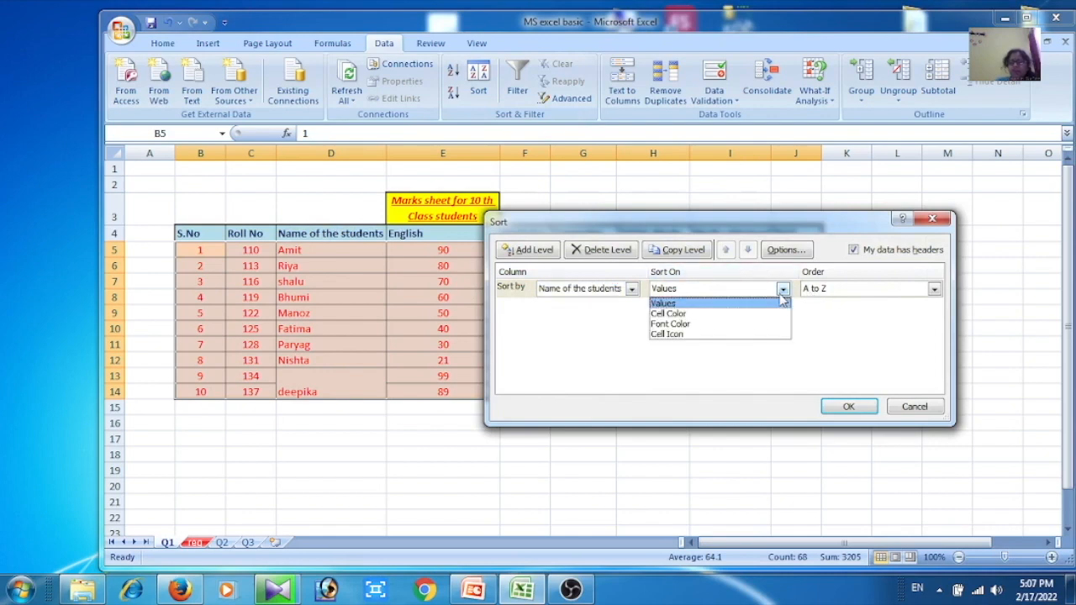
click(767, 367)
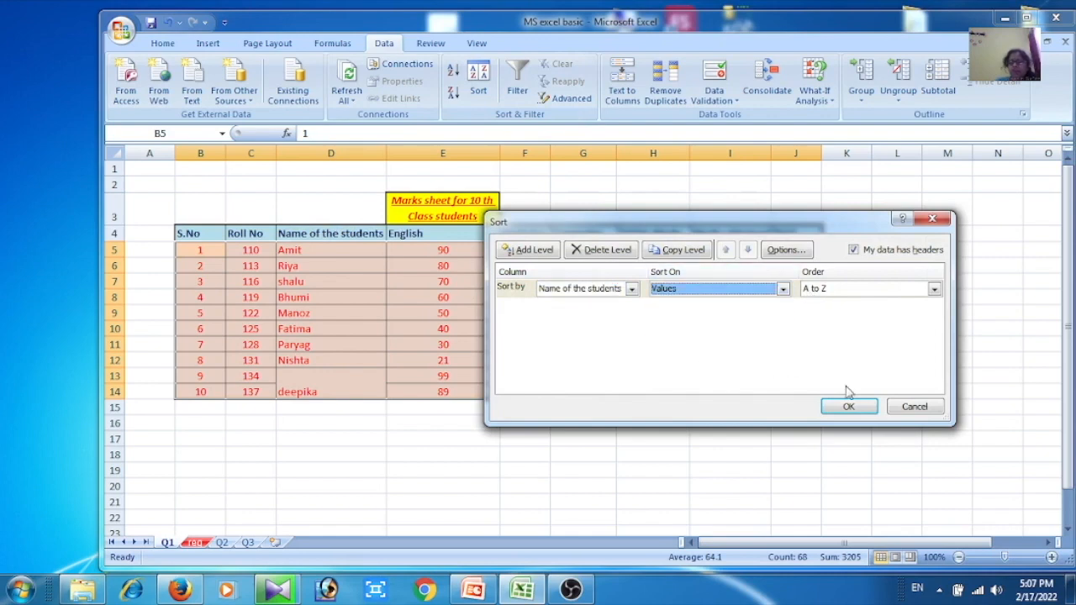
click(847, 406)
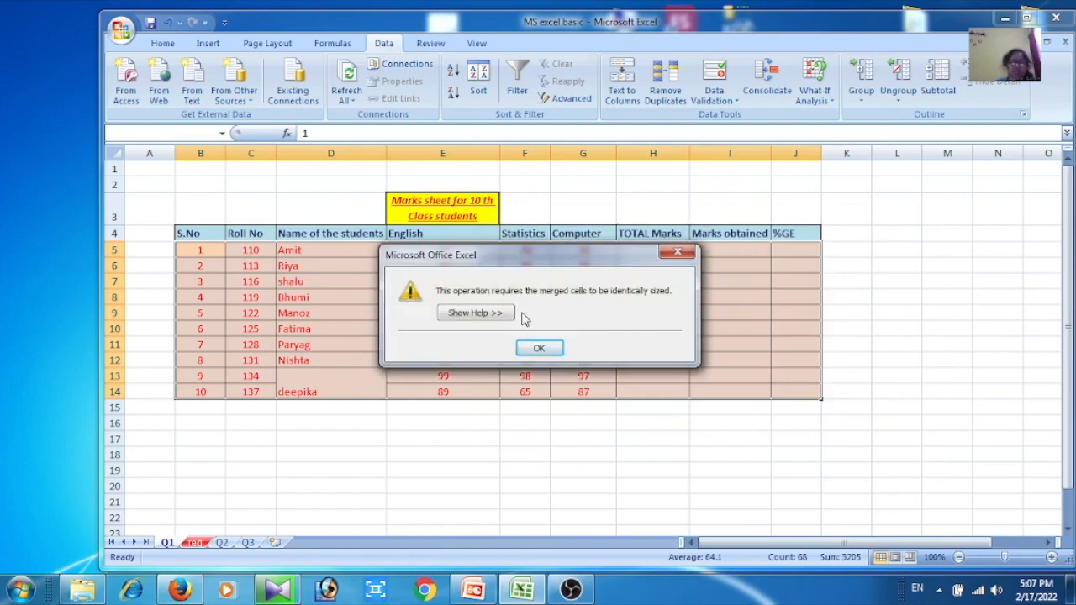
click(542, 349)
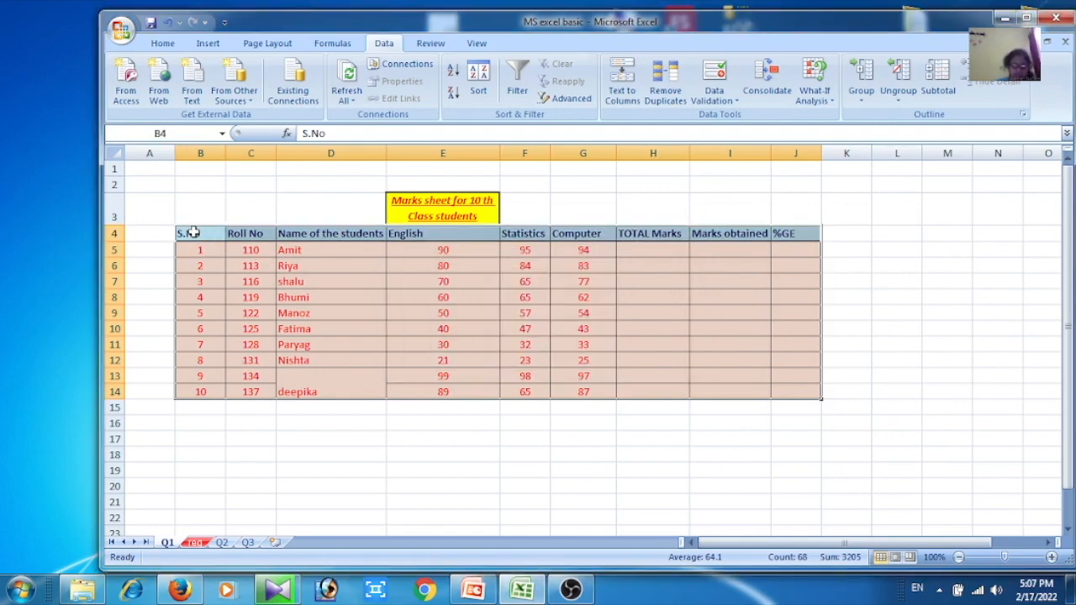
- Sort the range B4:J12 by Name of the students, on Values, in A to Z order
drag(193, 233, 773, 362)
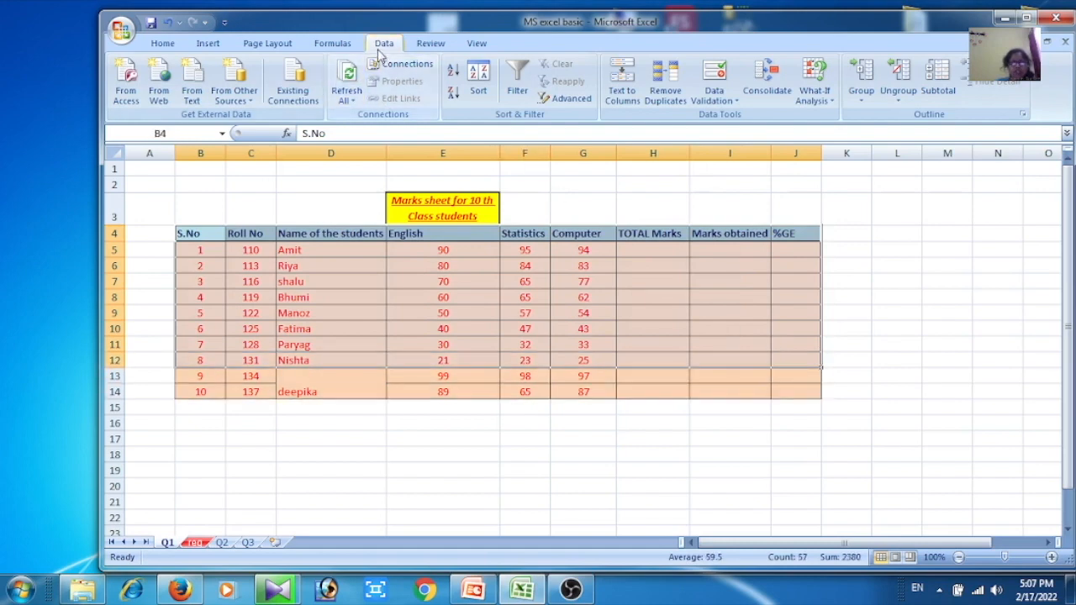
click(479, 84)
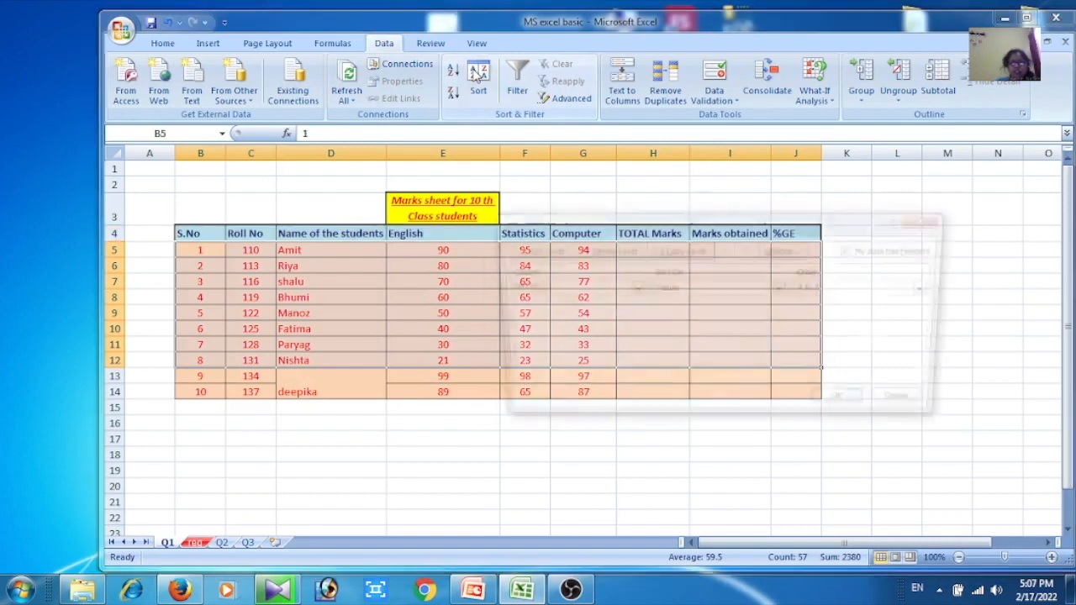
click(631, 290)
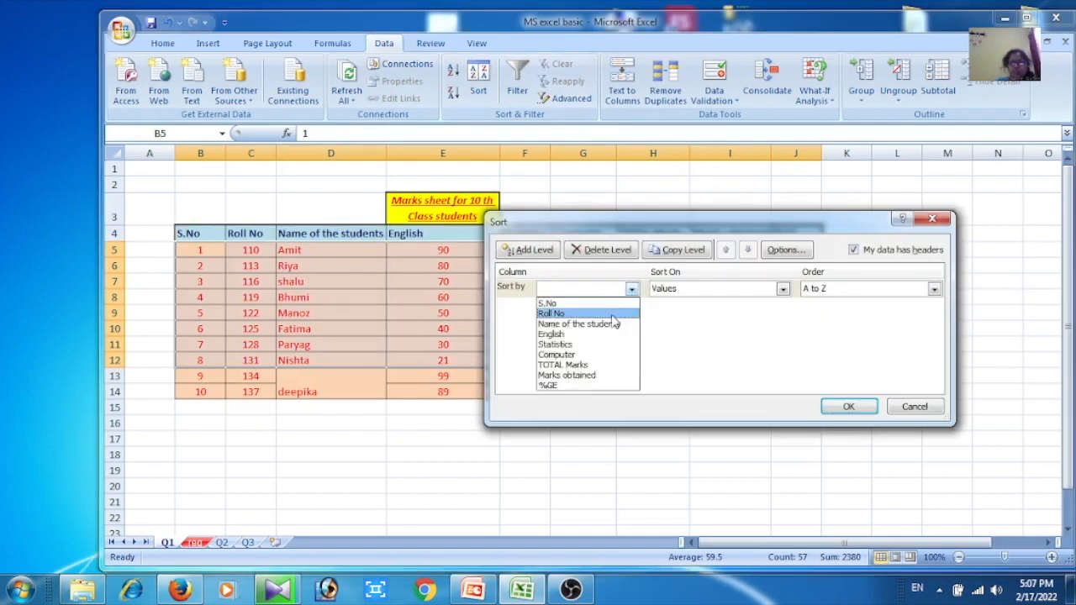
click(609, 326)
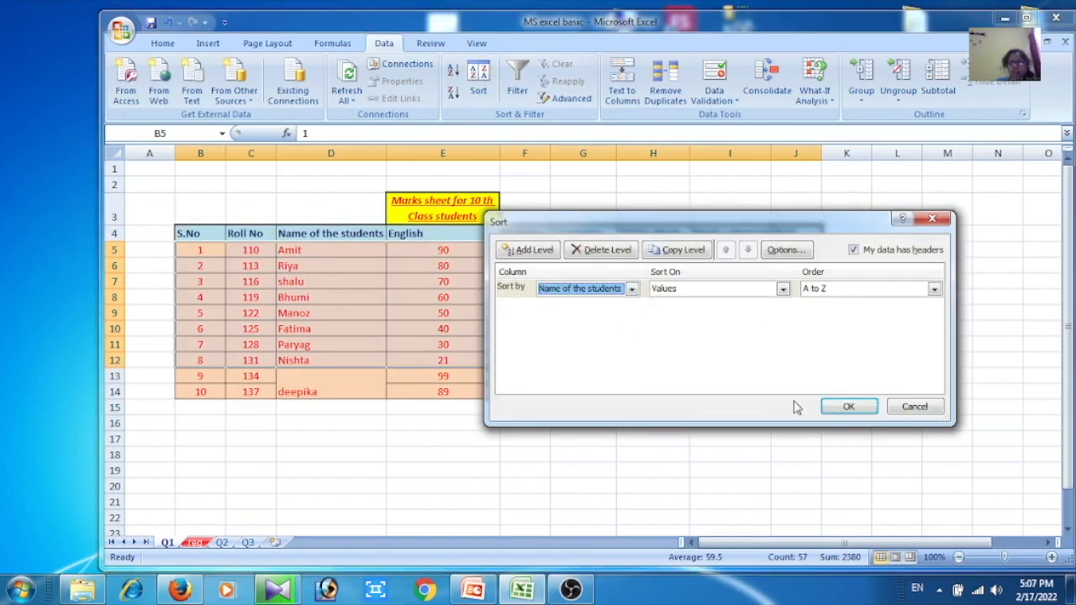
click(847, 408)
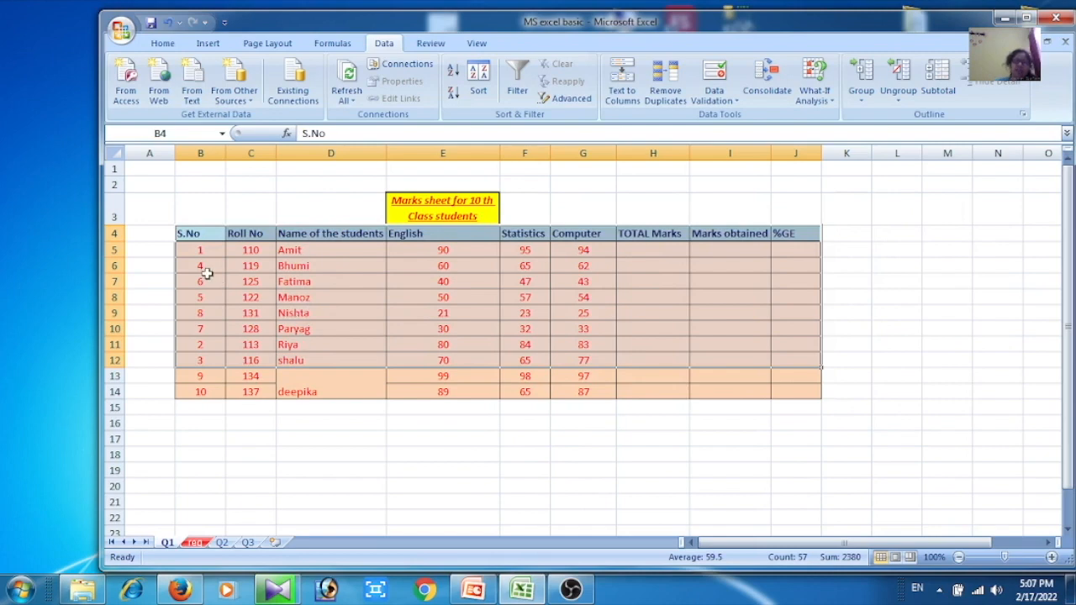
- Renumber the S.No column by entering 1 in B5 and 2 in B6, then filling the series down to B14
click(192, 250)
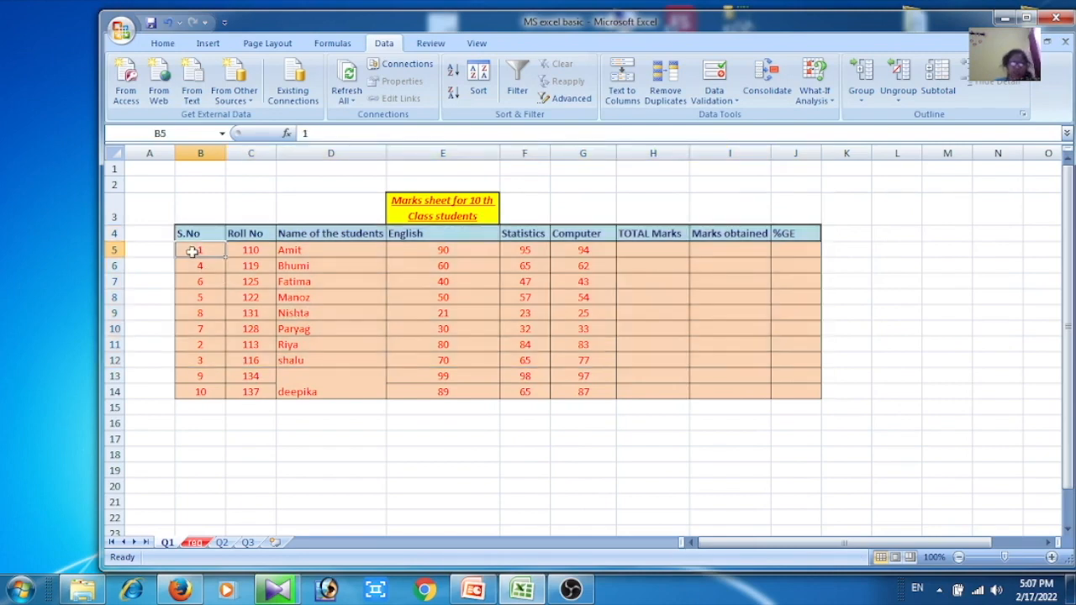
text(1)
key(Return)
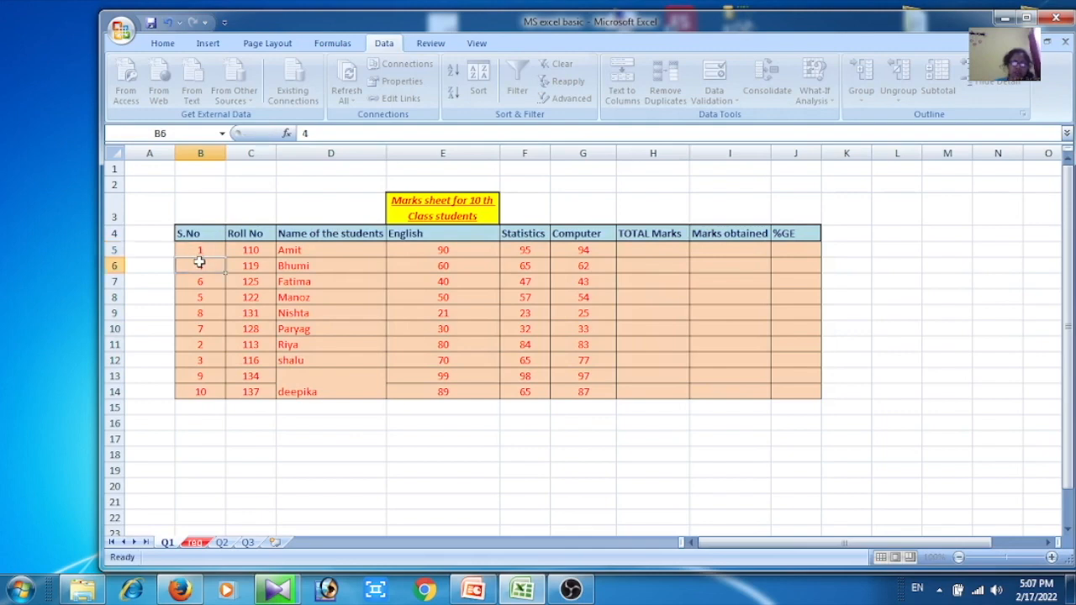
text(2)
click(208, 281)
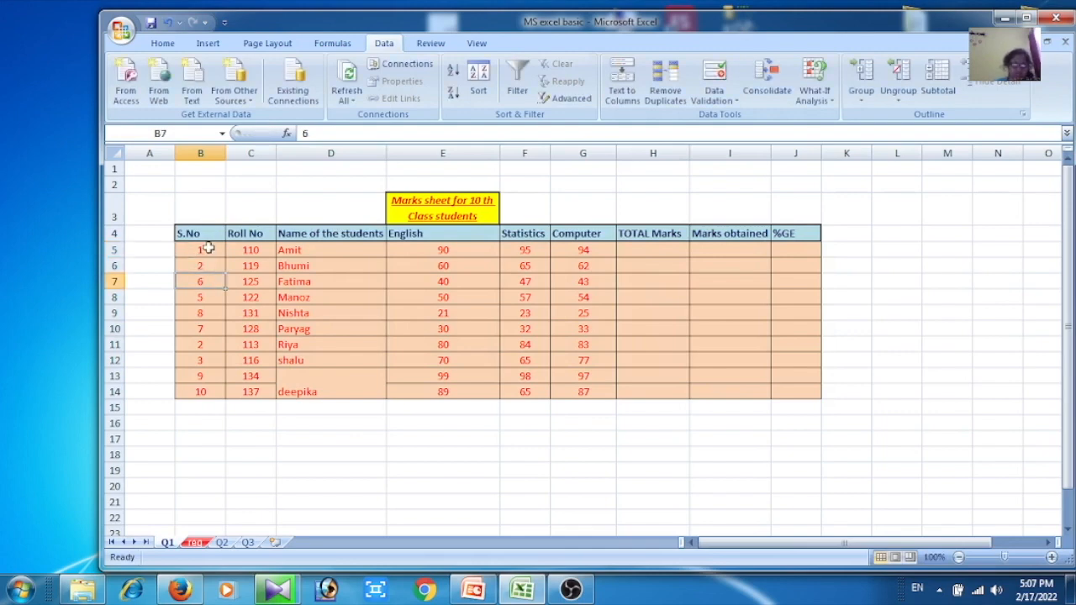
drag(208, 247, 211, 267)
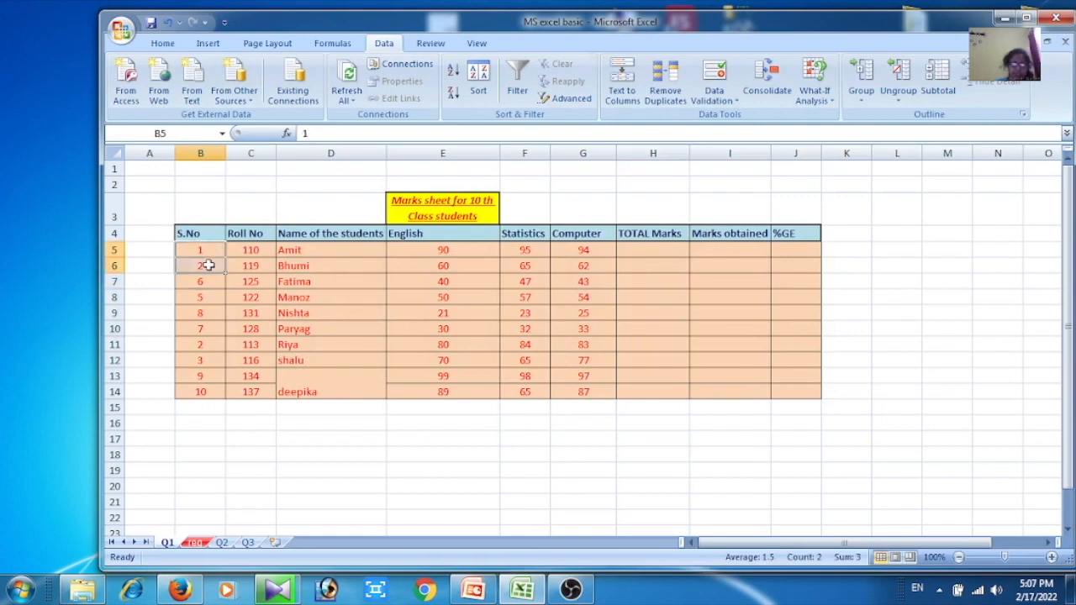
drag(225, 271, 226, 395)
click(254, 429)
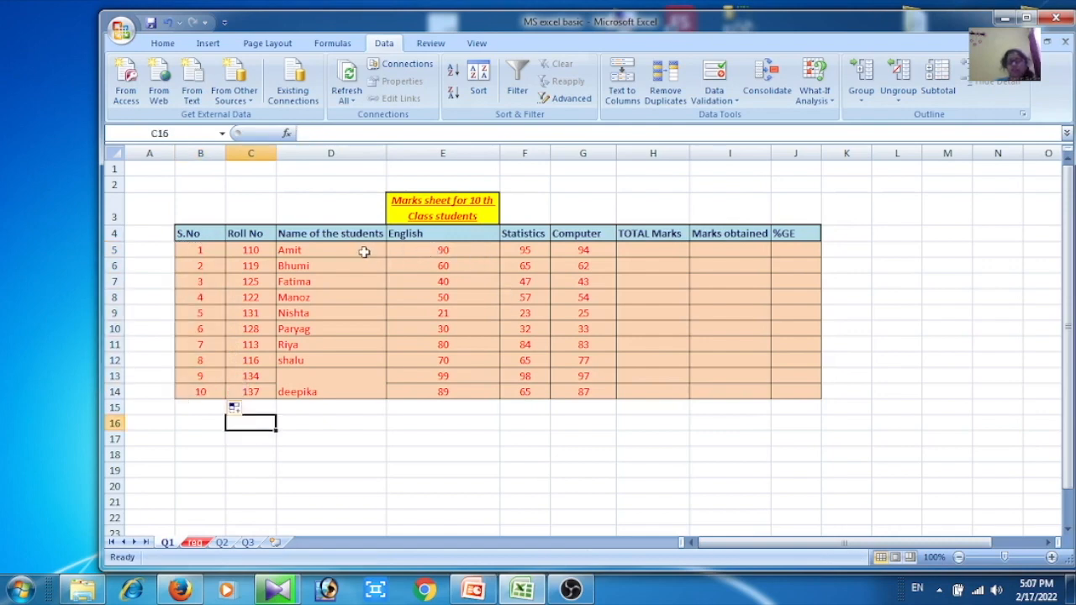
drag(346, 248, 346, 357)
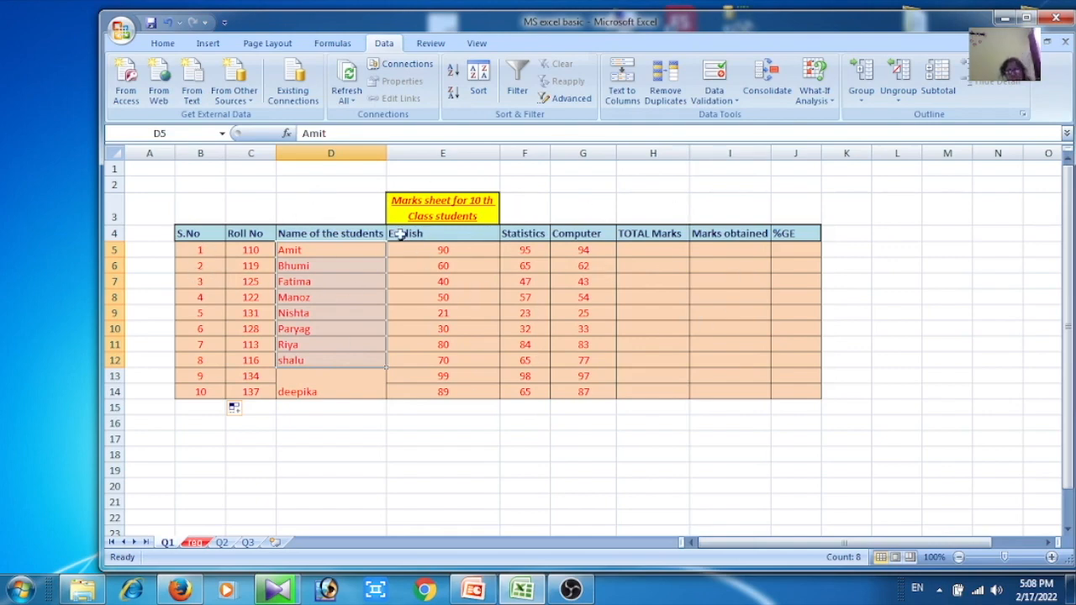
- Enter the formula =100*3 in H5 under TOTAL Marks and fill it down to H14
click(638, 256)
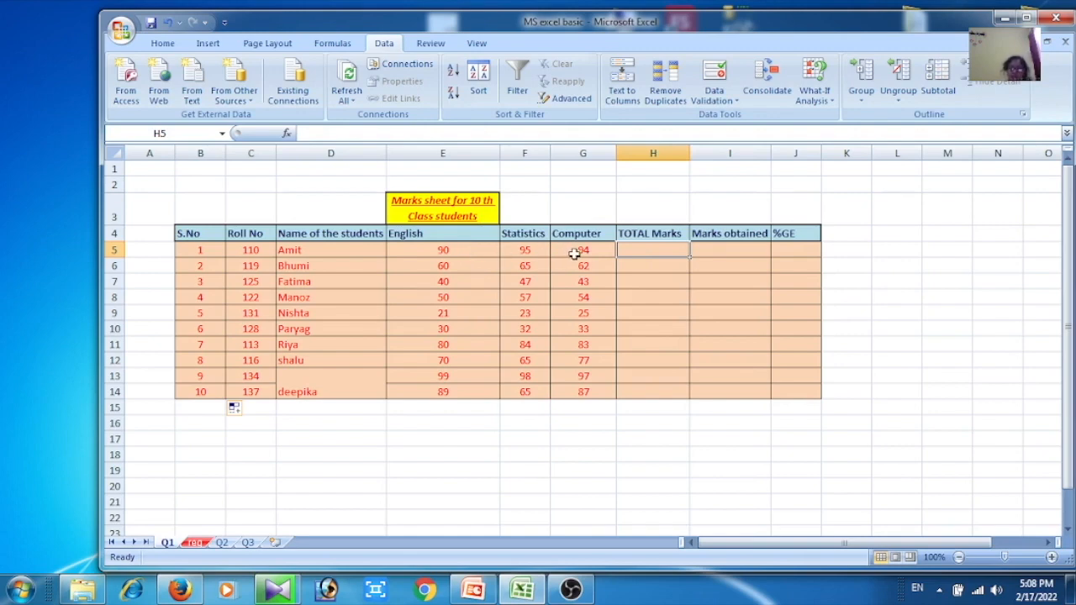
text(=)
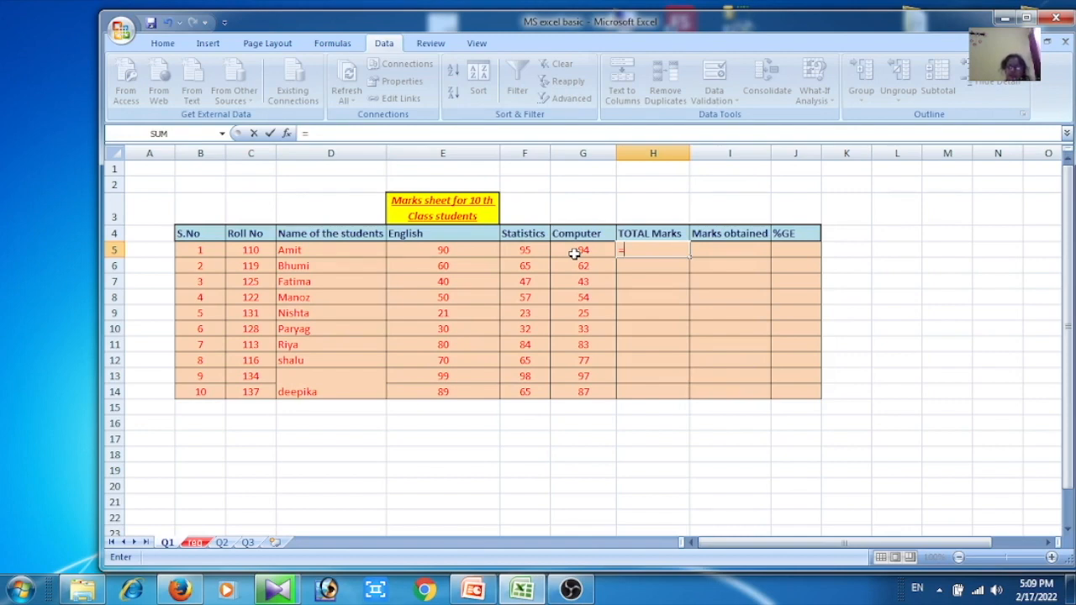
text(100)
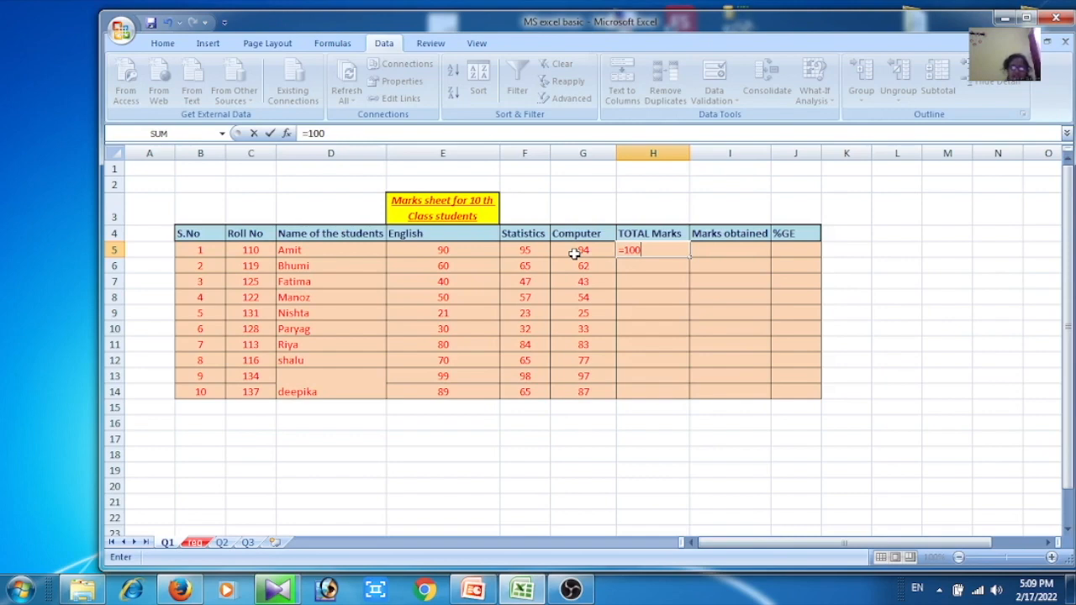
text(*3)
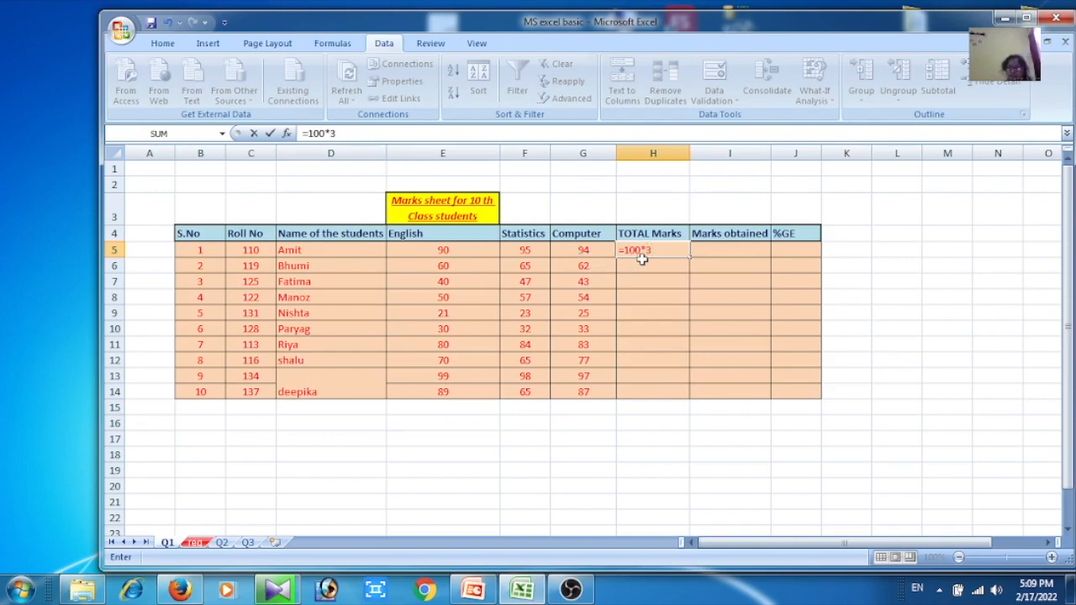
key(Return)
click(650, 252)
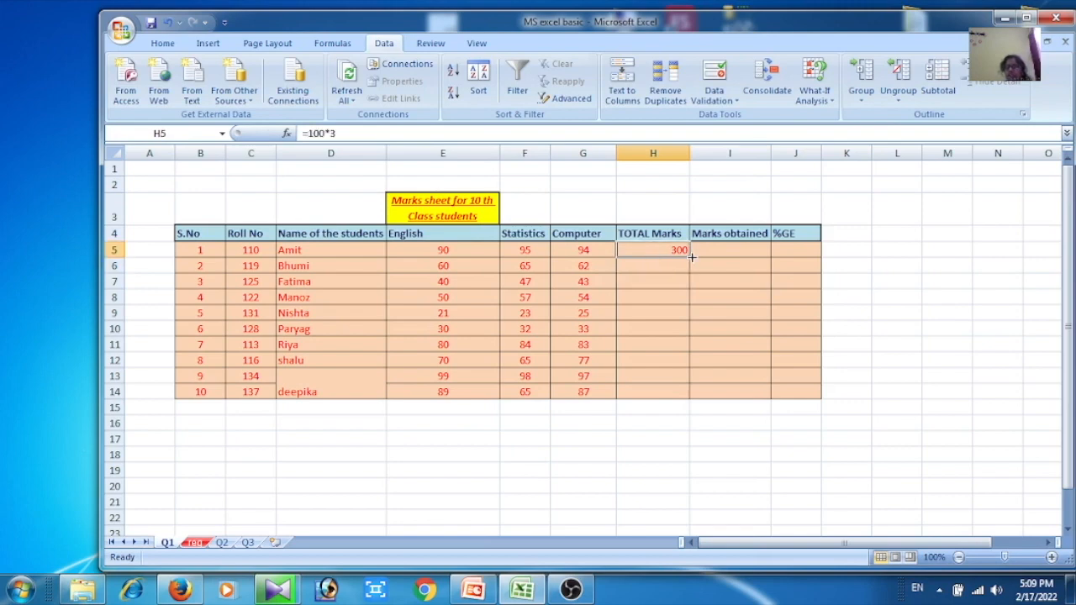
drag(690, 255, 687, 402)
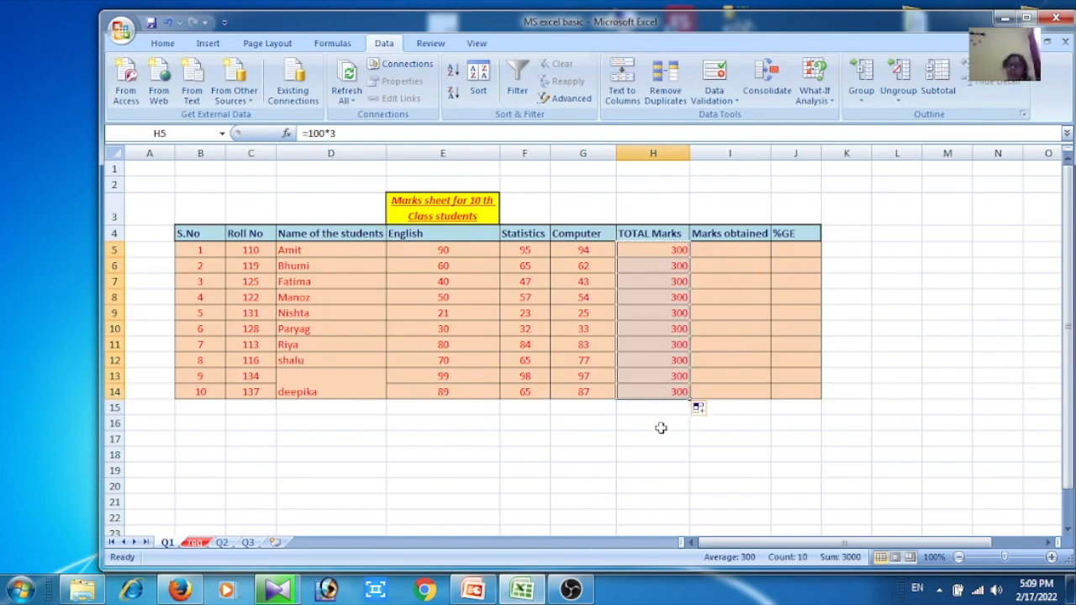
click(660, 427)
click(665, 315)
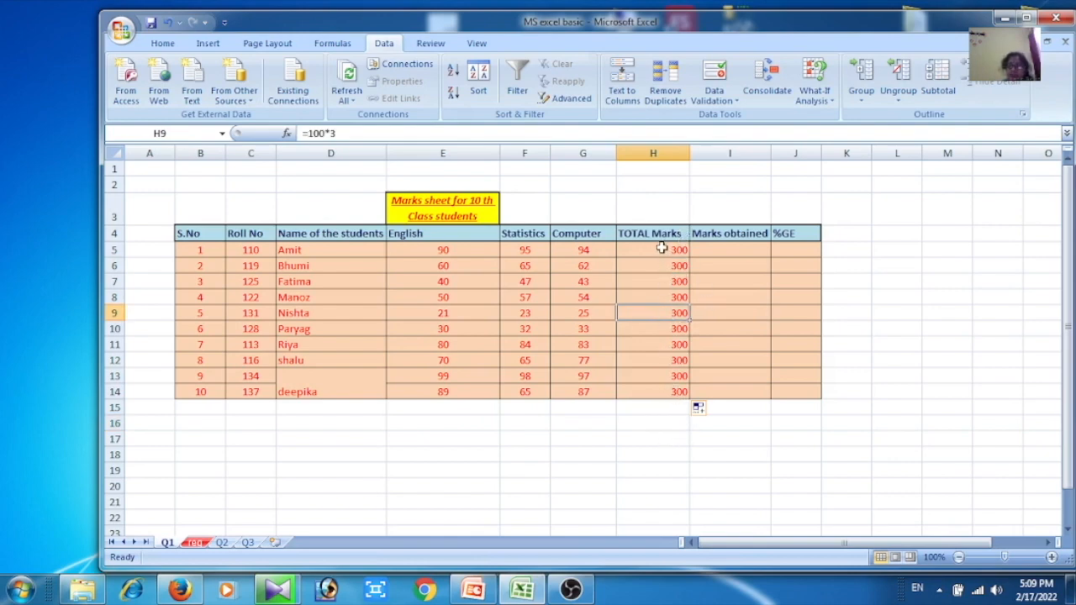
- Dismiss the Windows color scheme prompt and add the column header Remarks in K4
click(720, 256)
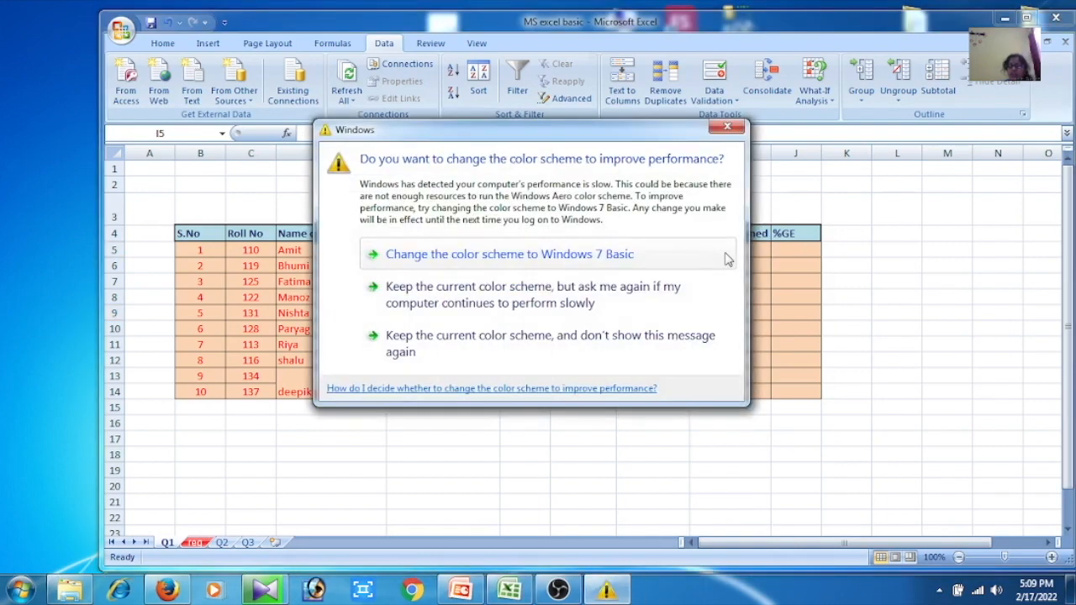
click(728, 128)
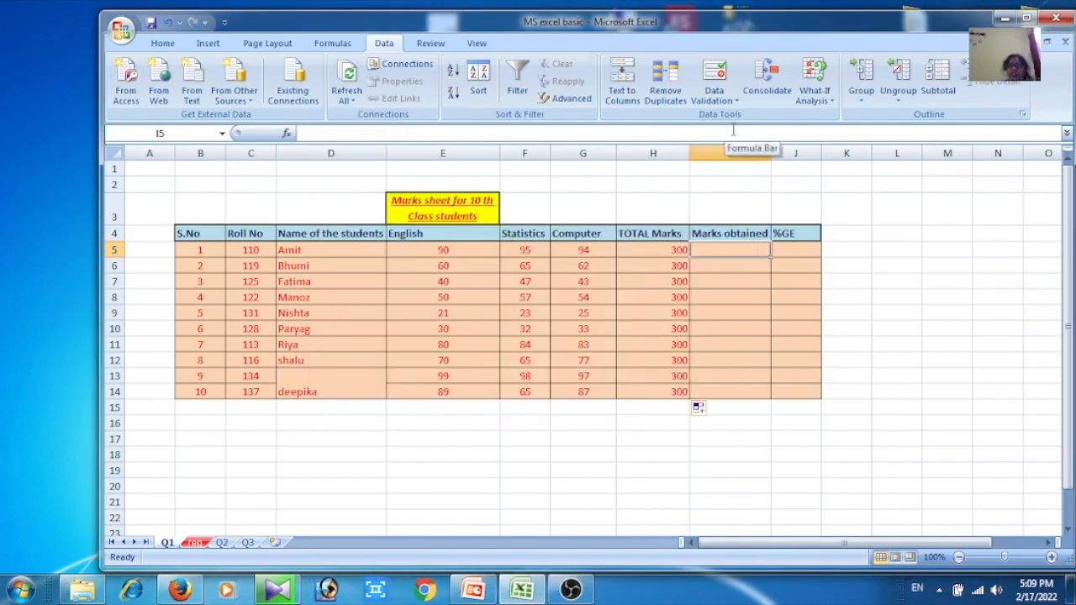
click(847, 249)
click(843, 235)
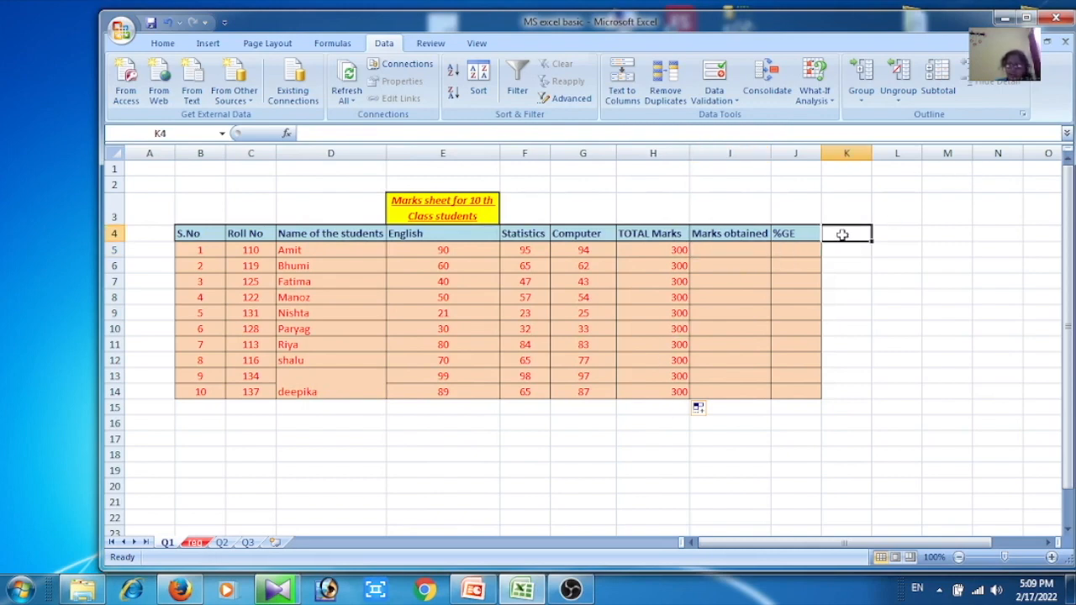
text(Re)
text(m)
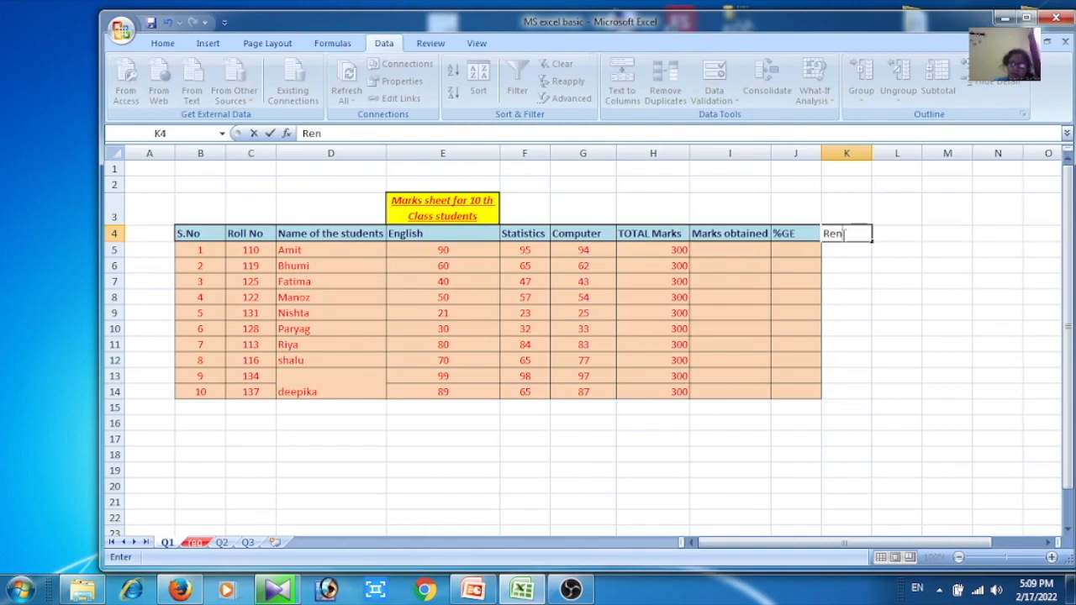
key(BackSpace)
text(marks)
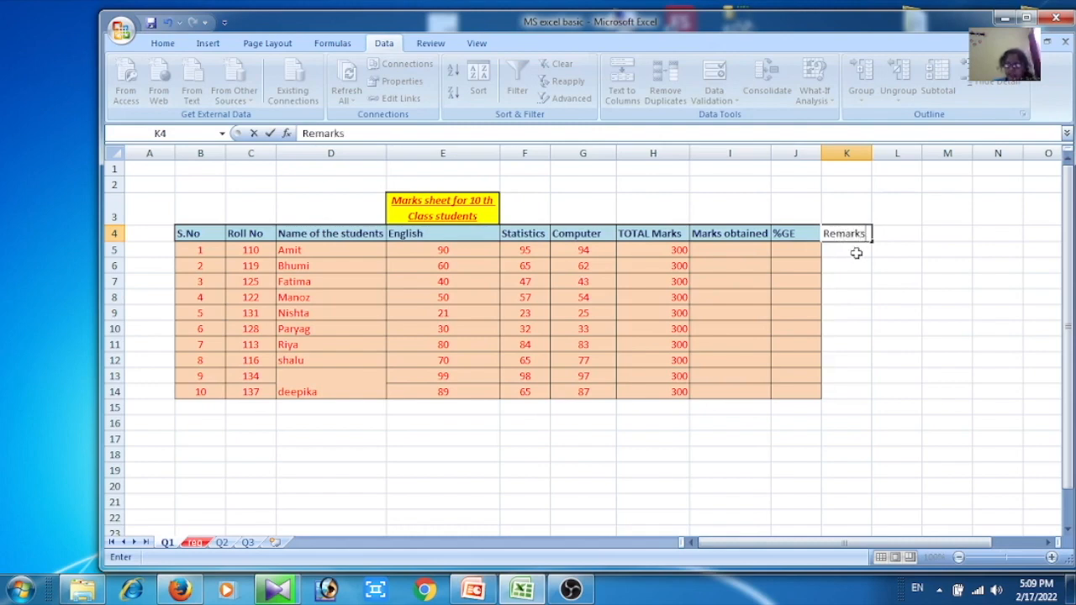
click(853, 250)
- Apply an outline border around the Remarks column, K4:K14
click(843, 231)
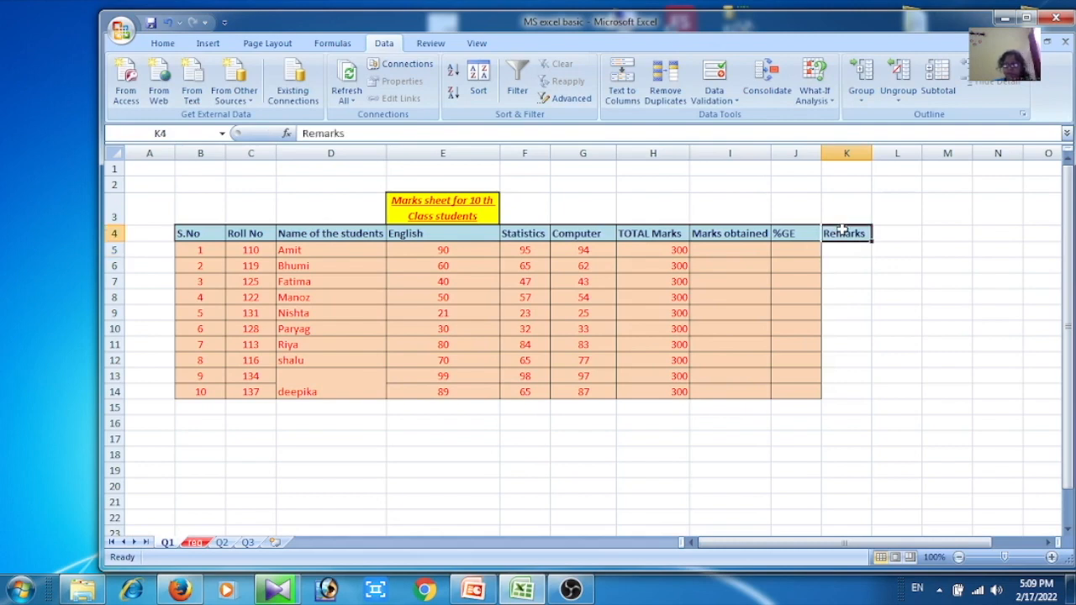
drag(842, 231, 847, 395)
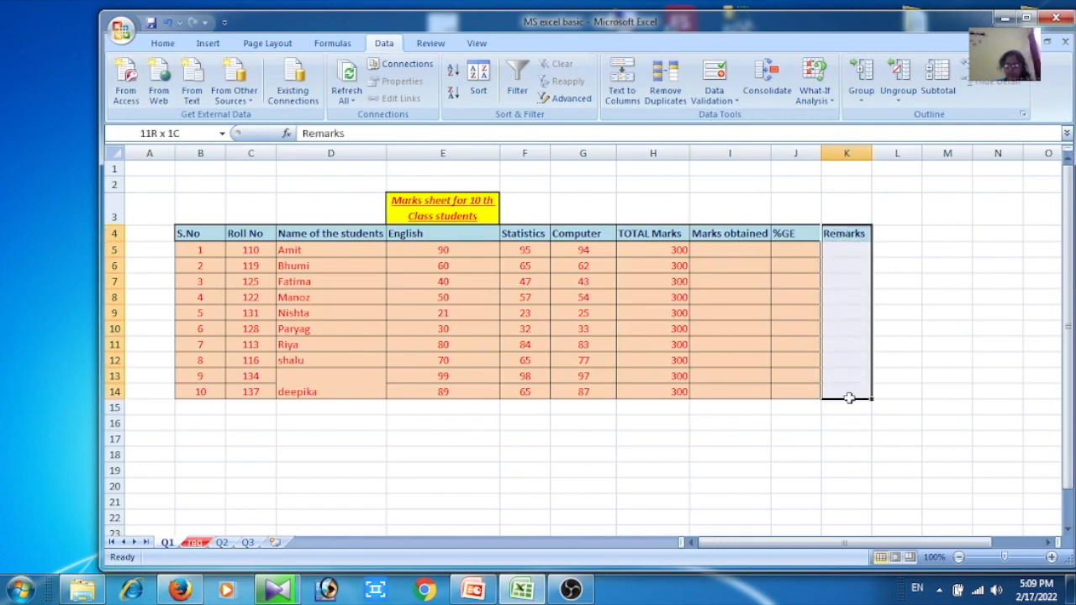
click(162, 42)
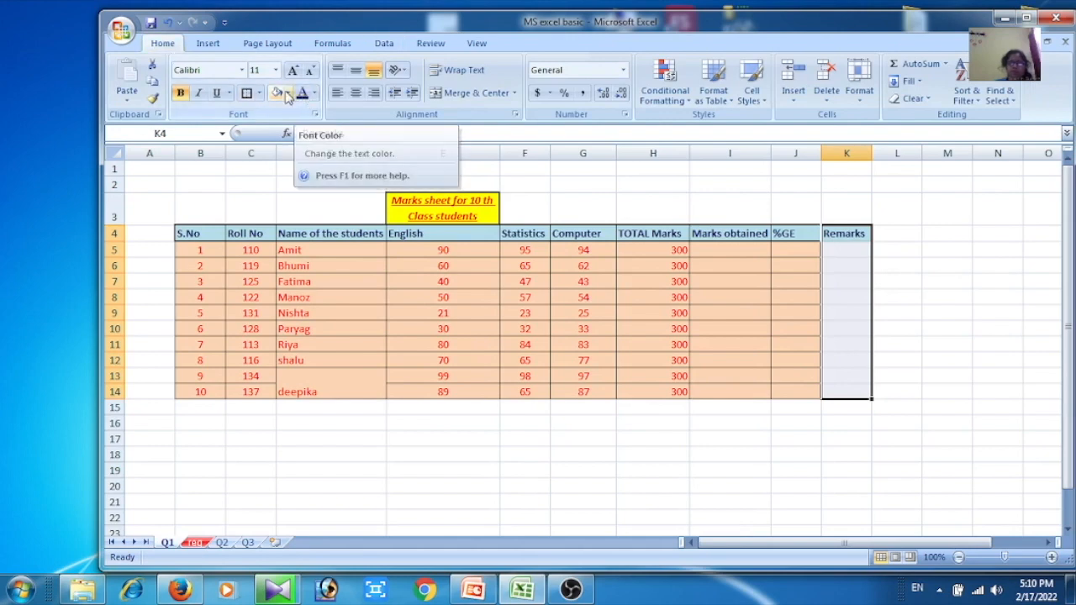
click(246, 93)
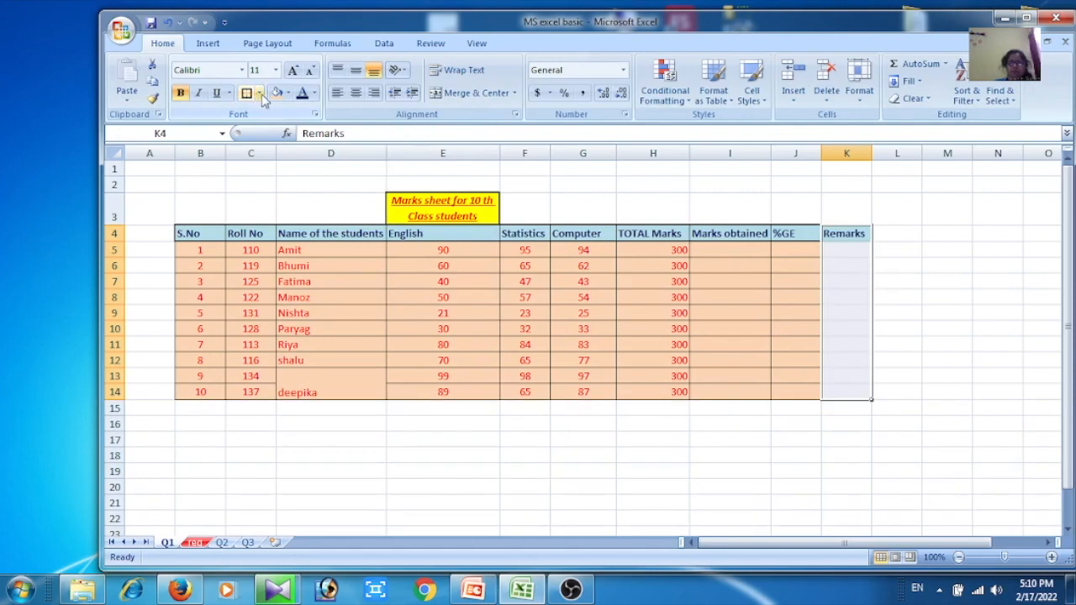
- Apply All Borders to the Remarks cells K5:K14
click(855, 244)
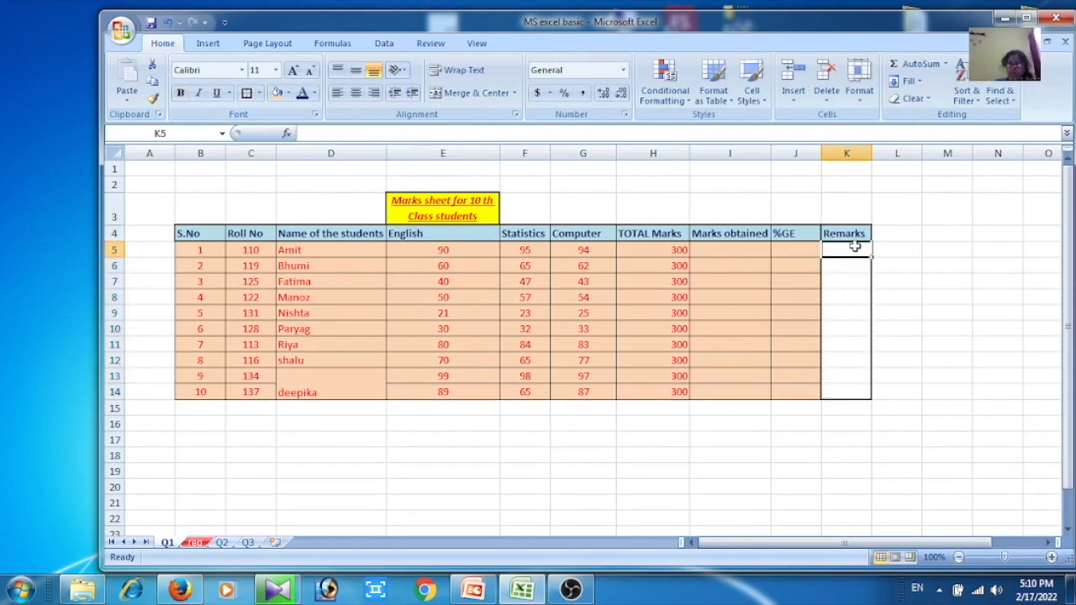
drag(853, 245, 846, 386)
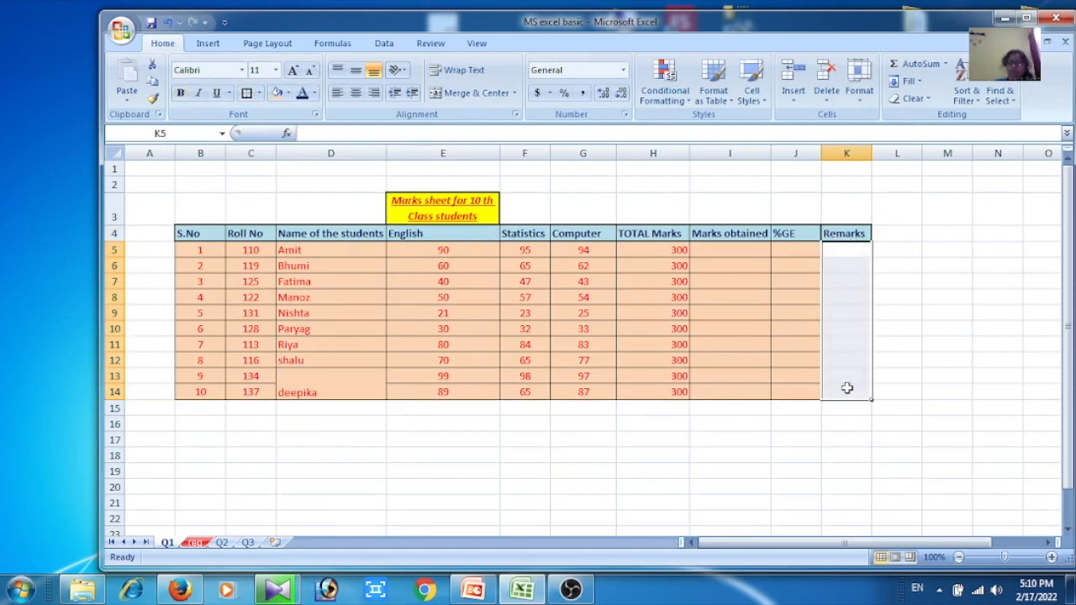
click(259, 93)
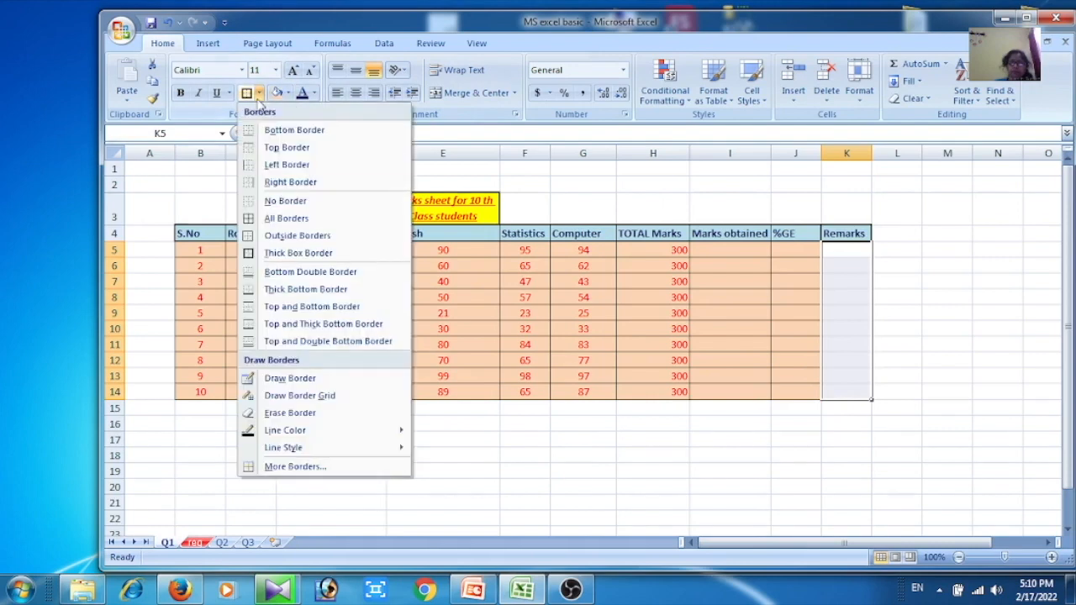
click(252, 220)
- Enter the remark Additiom in K5
click(856, 252)
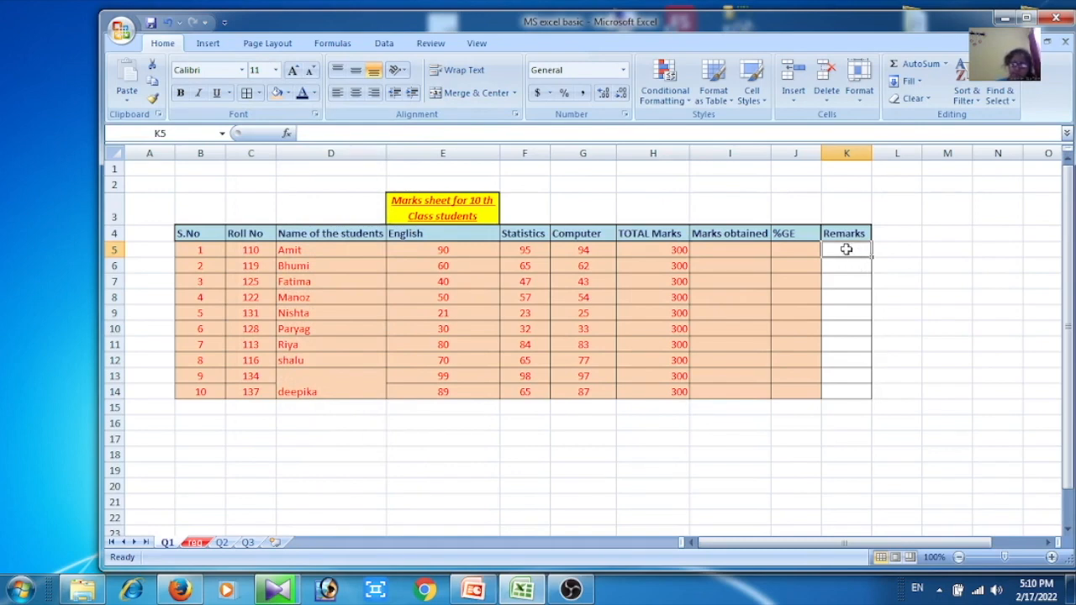
double_click(846, 250)
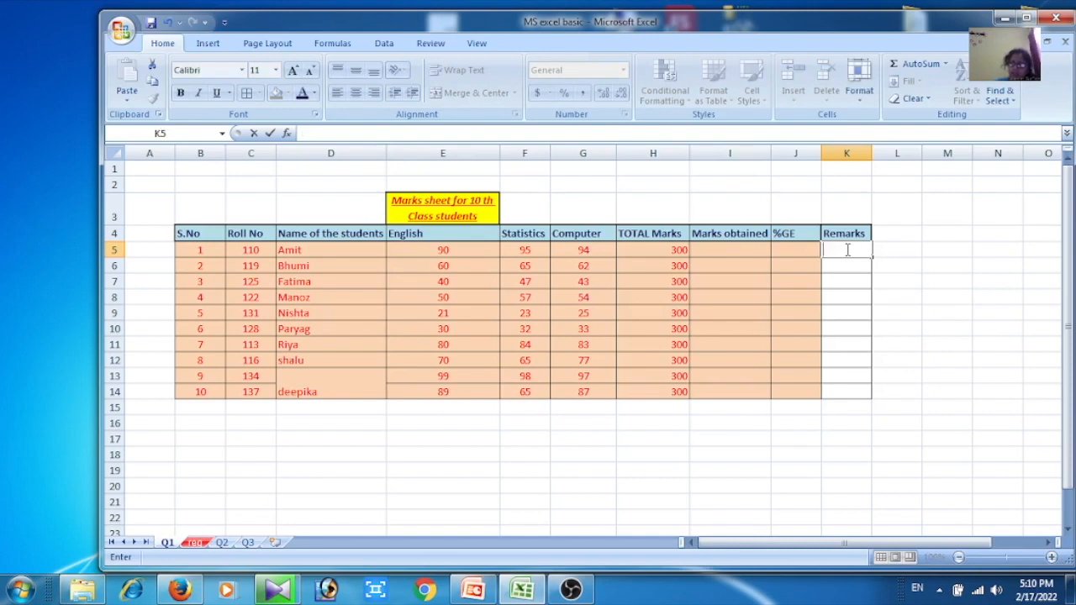
text(A)
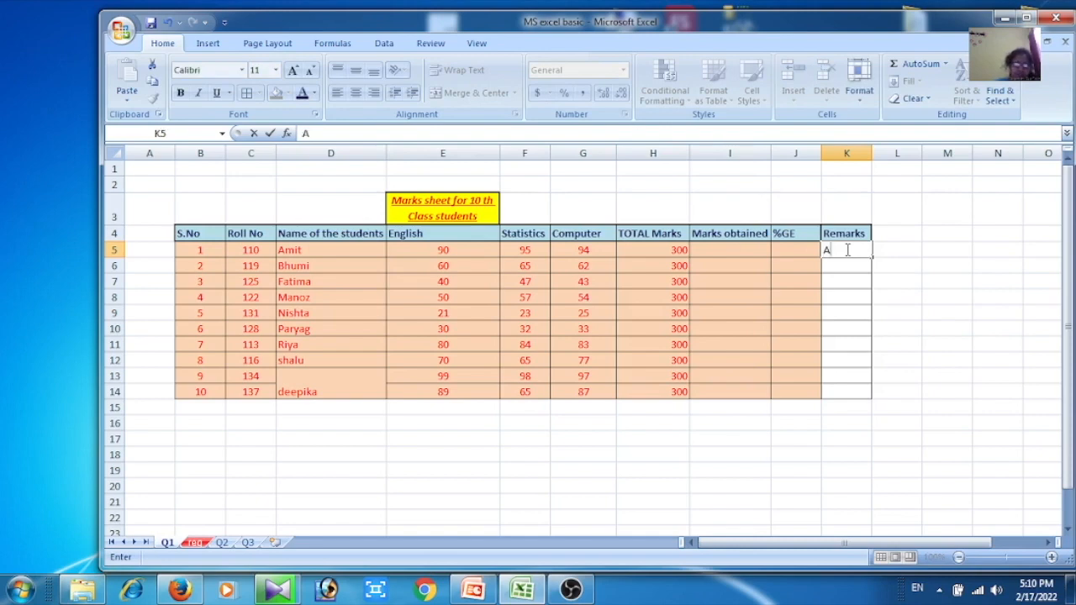
text(dditiom)
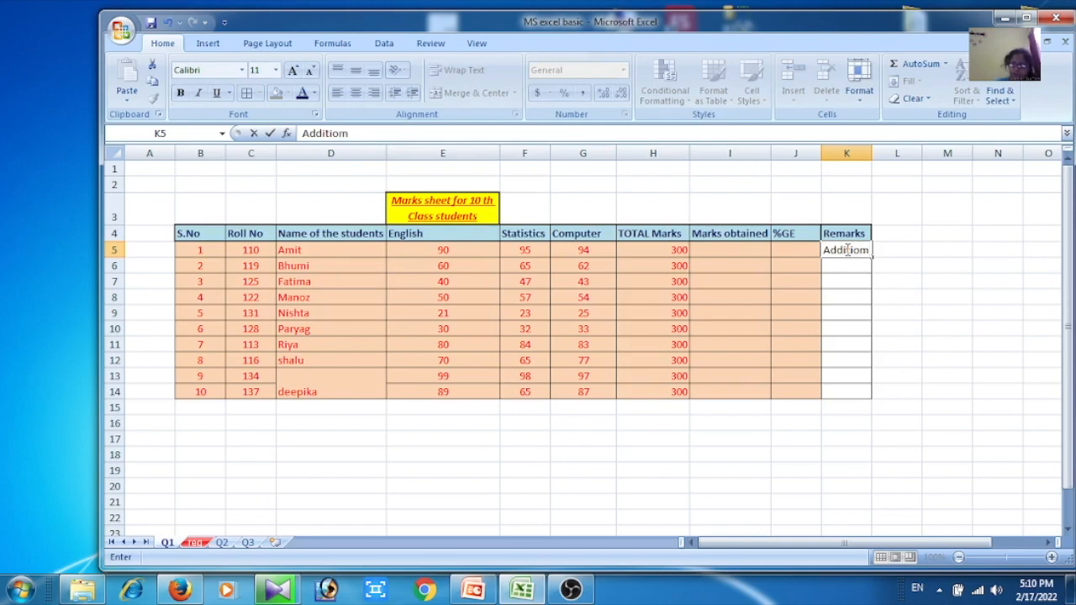
key(Return)
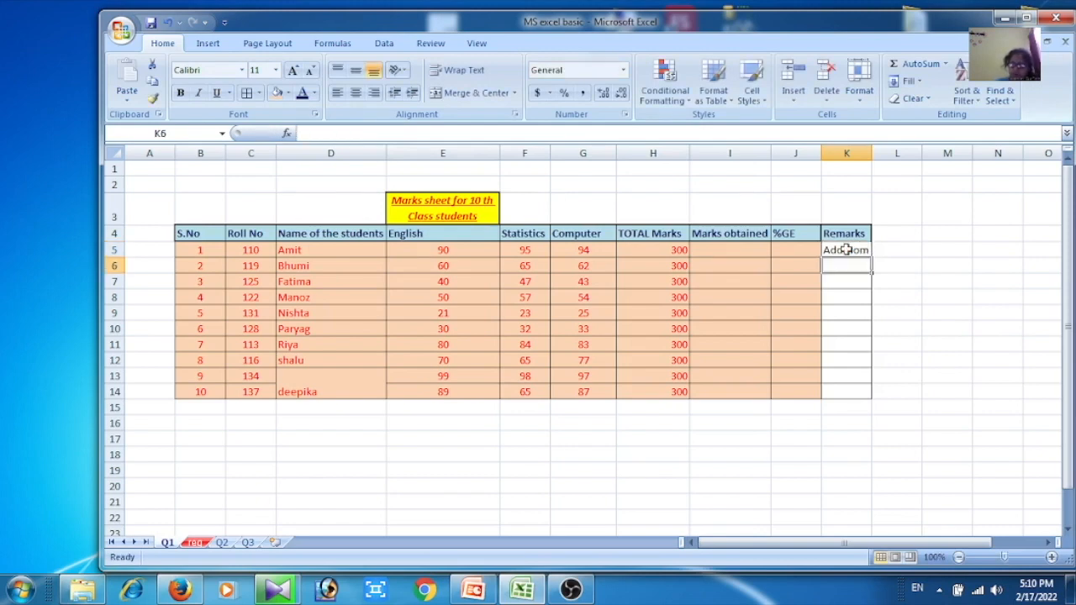
- Replace the remark in K5 with Sum
click(845, 250)
key(BackSpace)
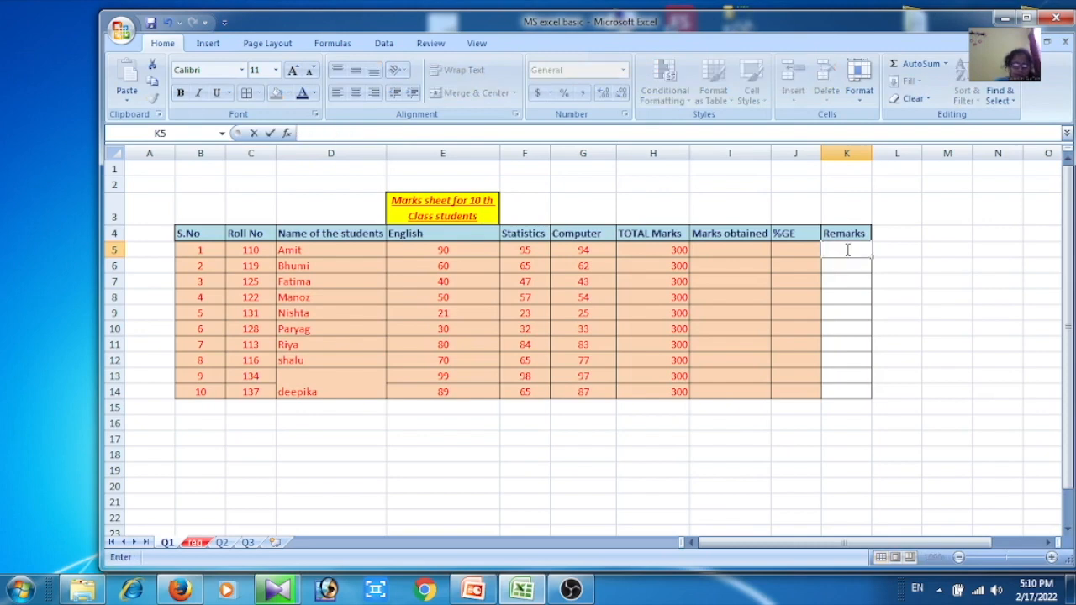
text(Sum)
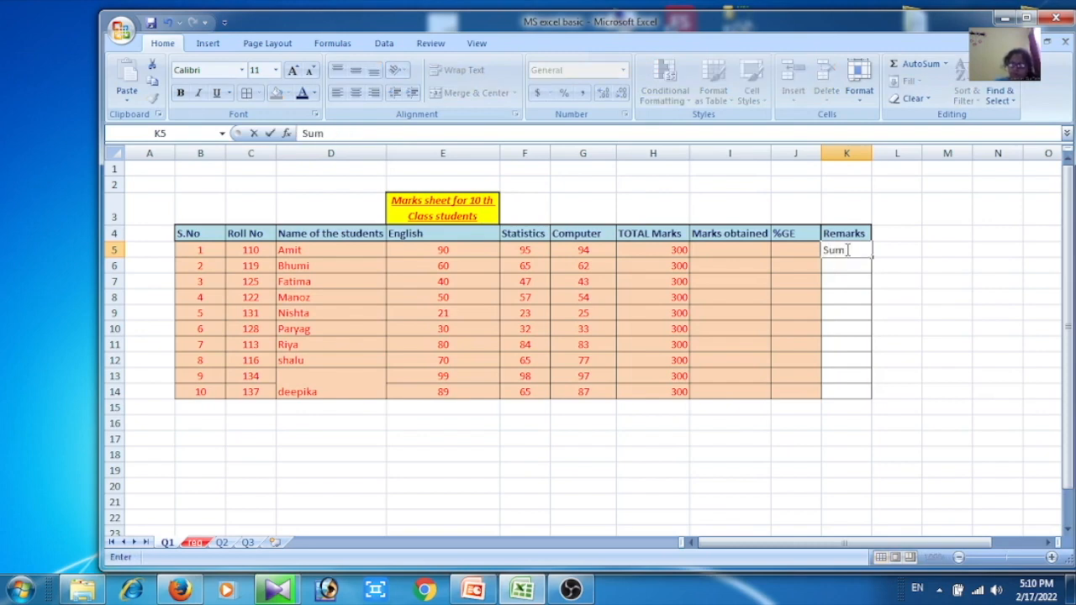
key(Return)
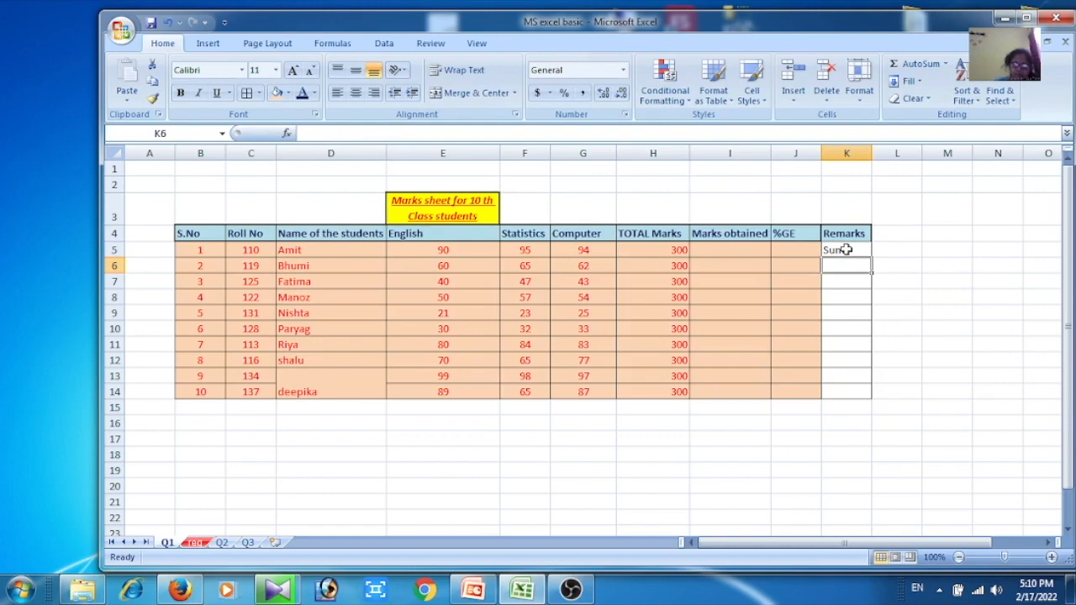
text(Did)
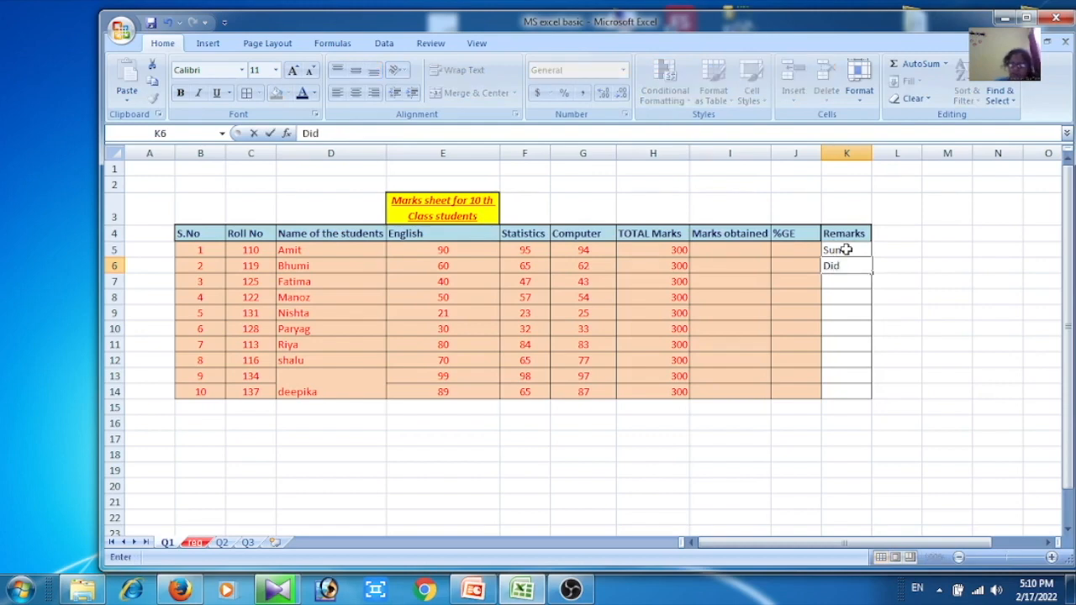
key(BackSpace)
key(BackSpace)
key(BackSpace)
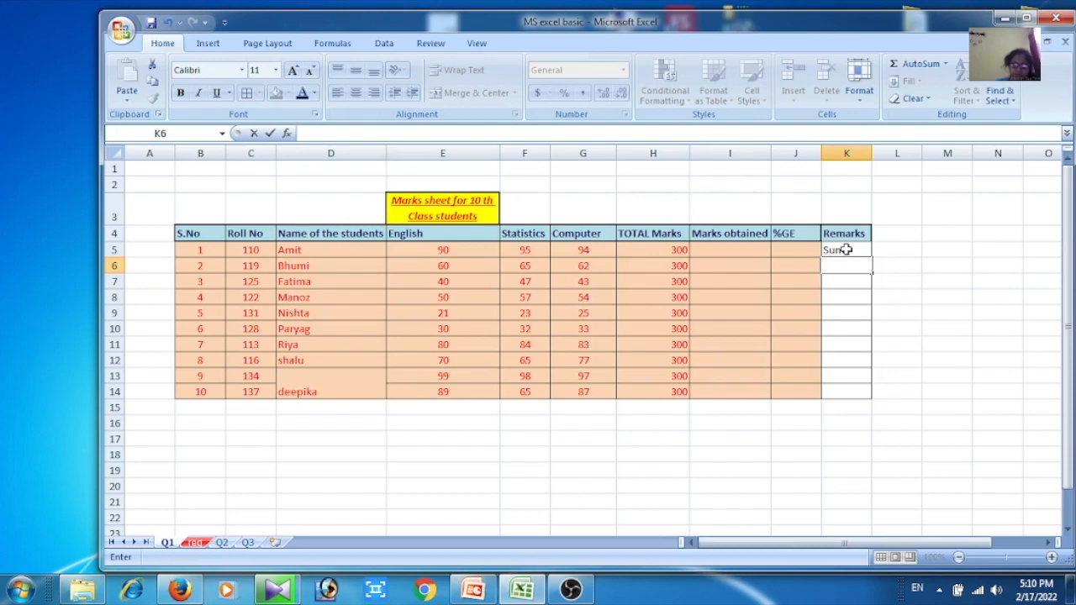
- Enter the formula =F5+G5+E5 in L5 to add the first student's three subject marks
click(884, 246)
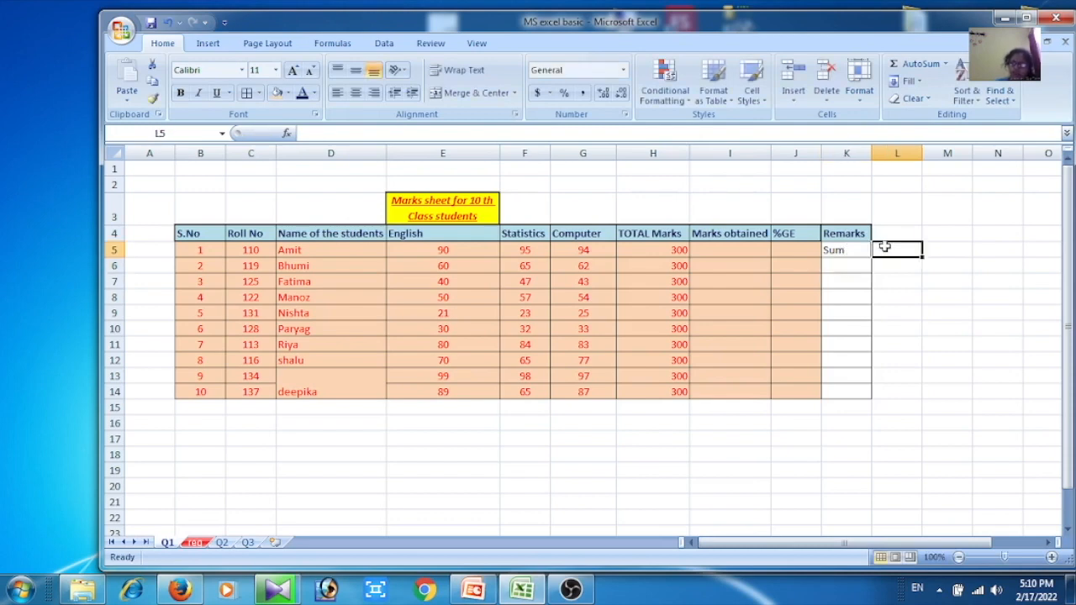
text(=)
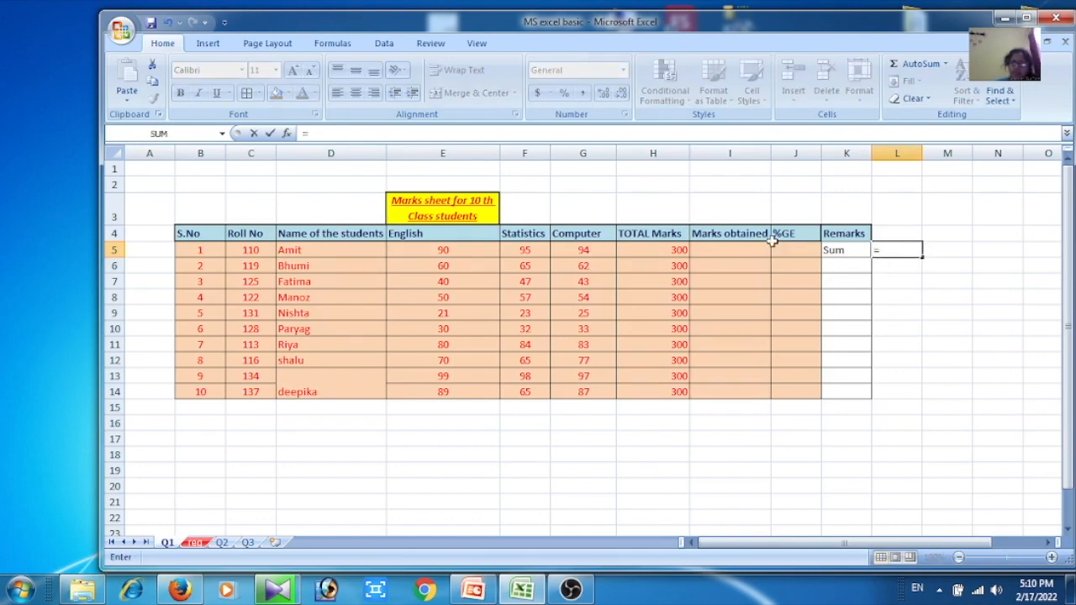
click(524, 250)
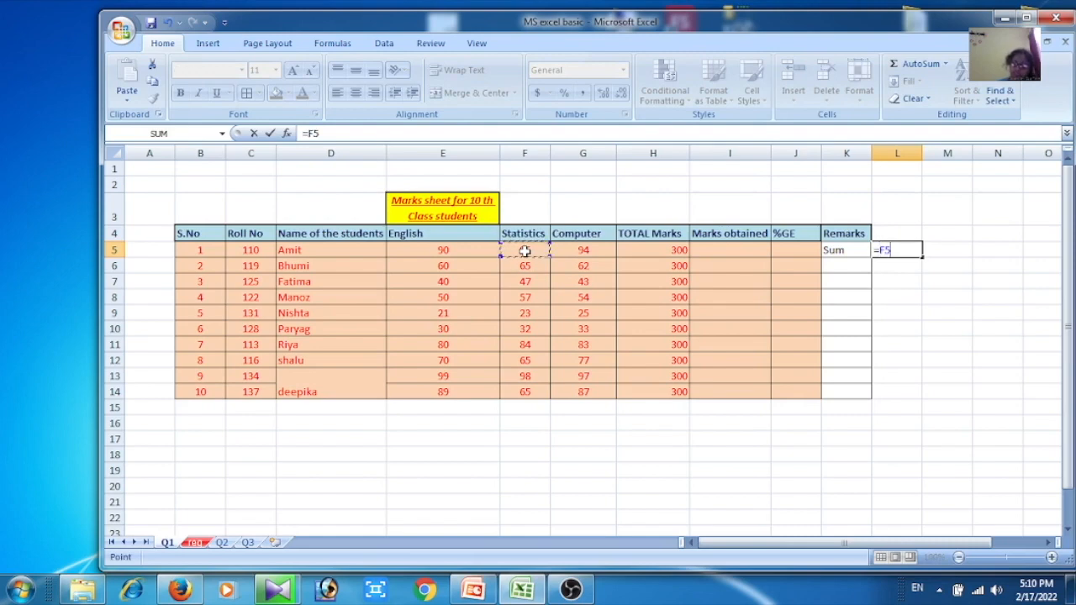
text(+)
click(558, 252)
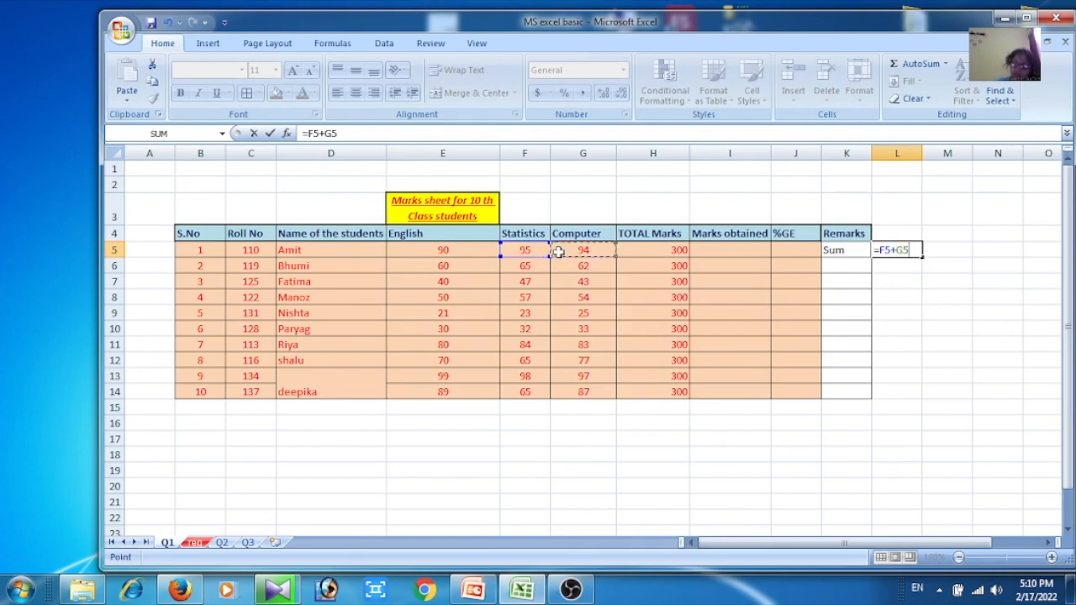
text(+)
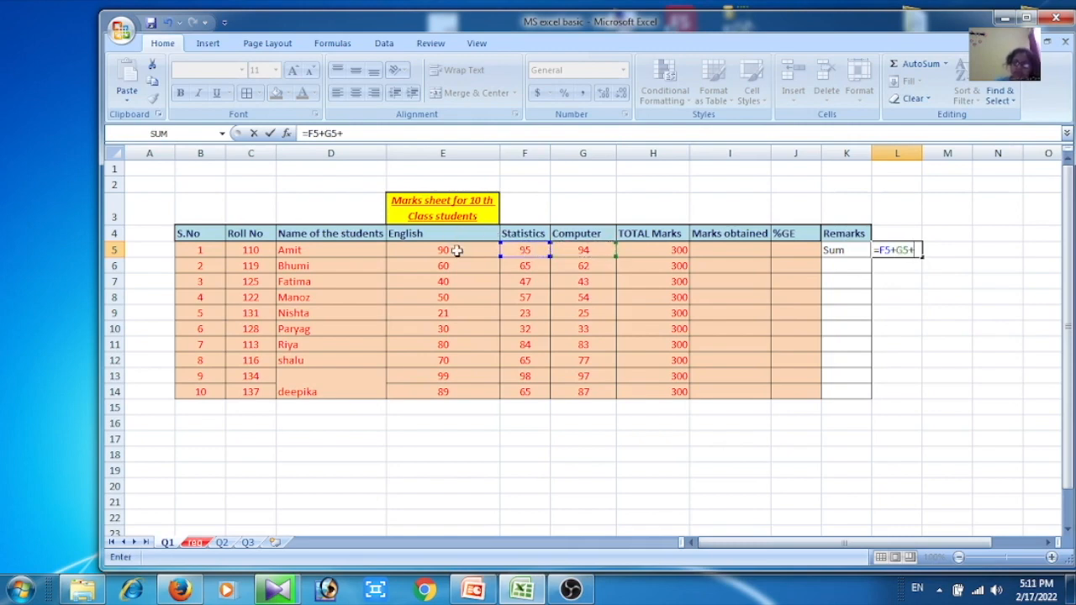
click(458, 252)
key(Return)
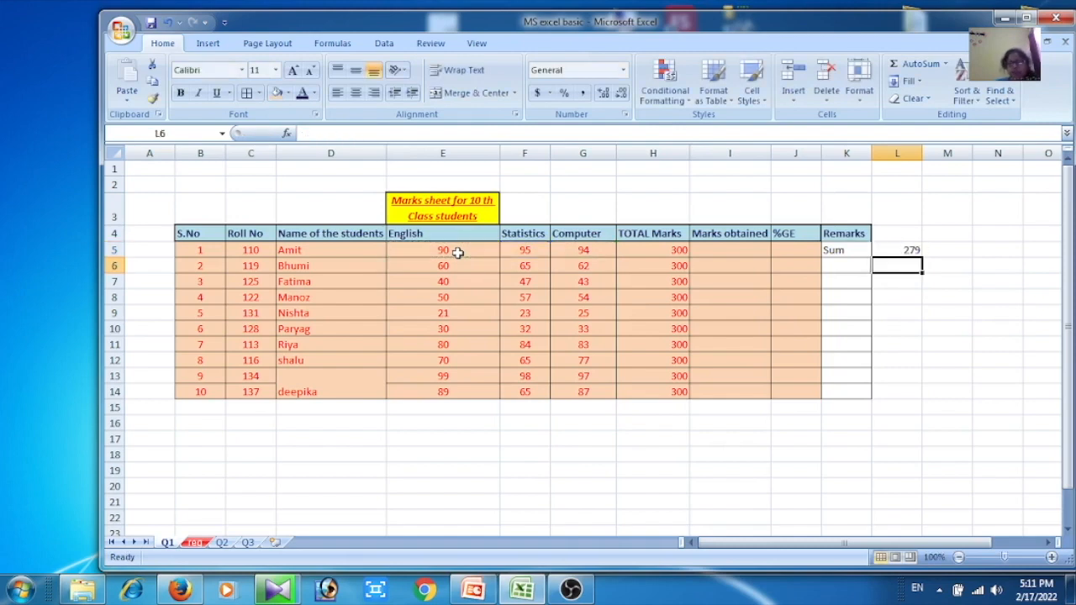
- Enter the remark "addition of 2 subject- computer subject marks" in K6
click(849, 267)
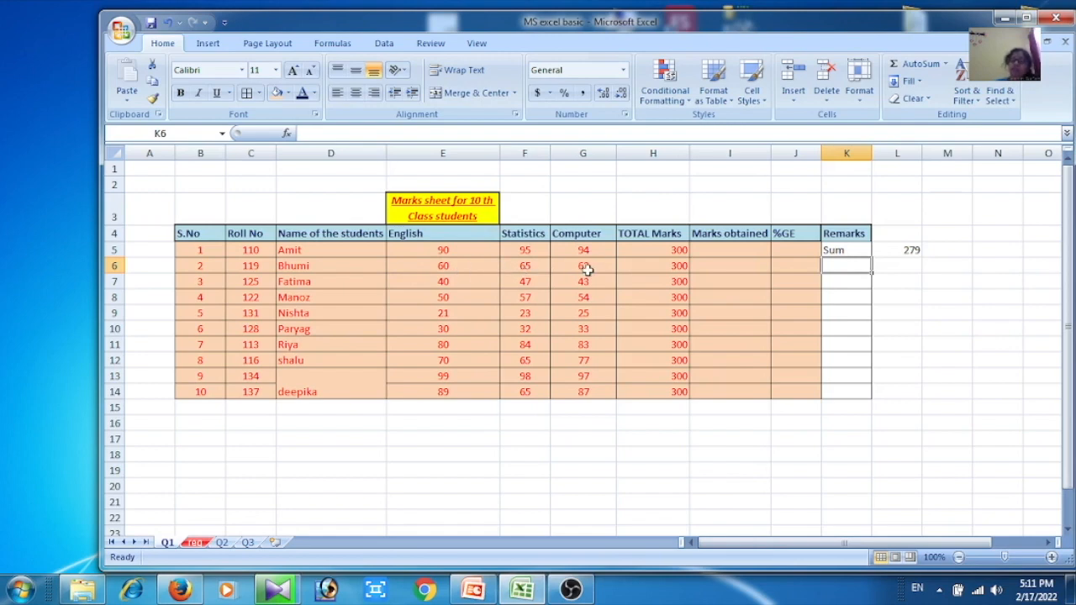
click(885, 265)
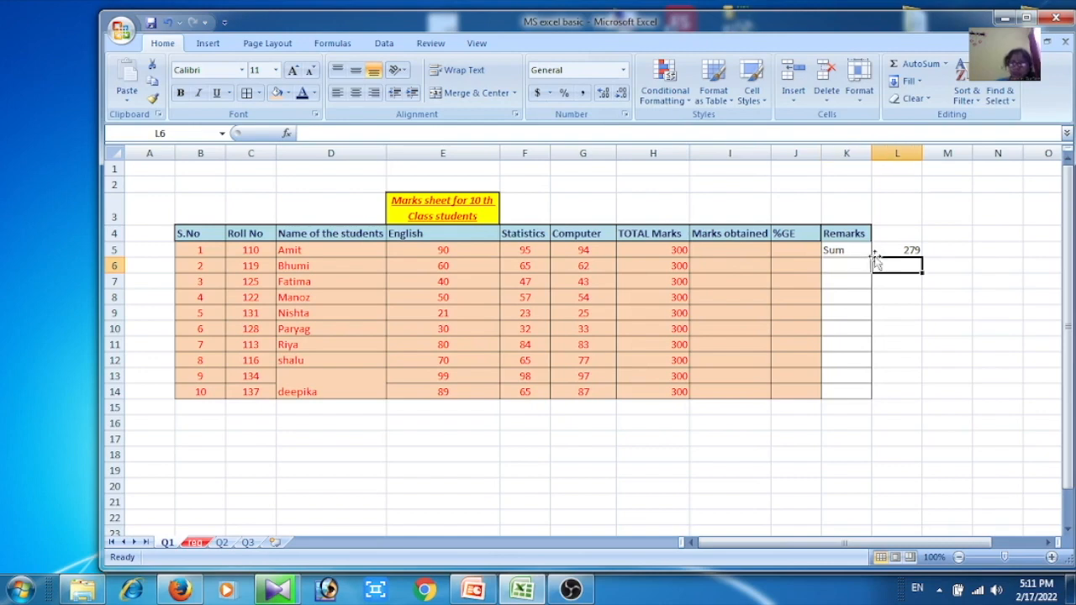
click(856, 266)
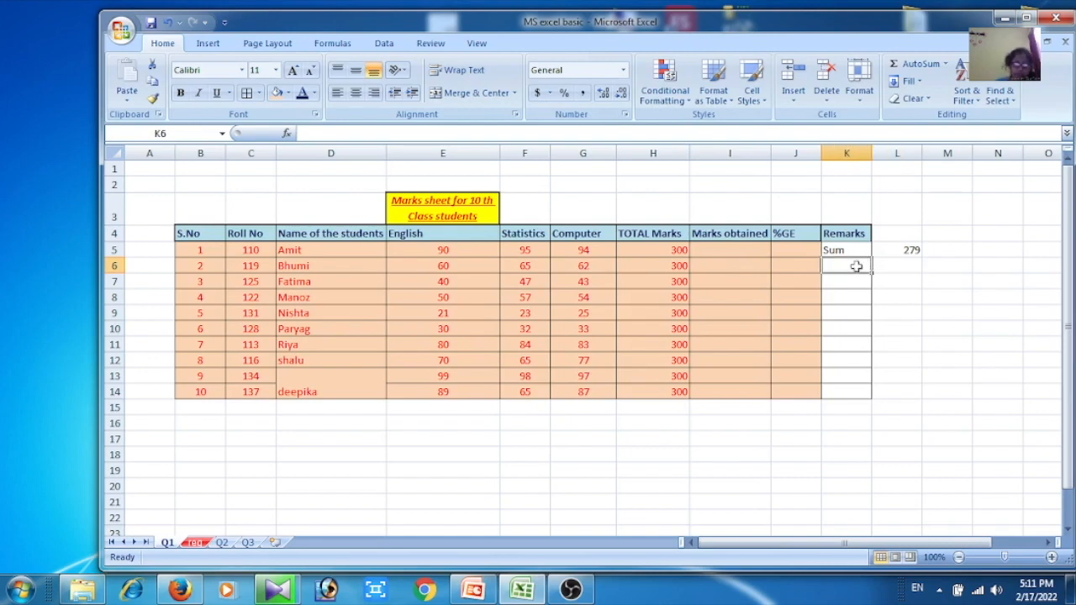
text(add)
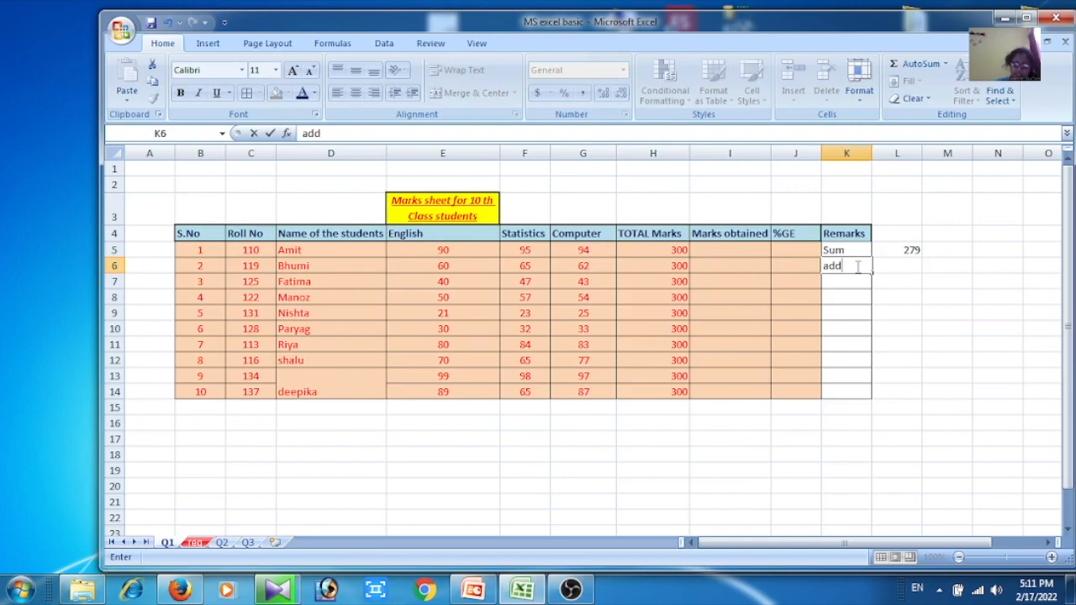
text(ition of 2 sun)
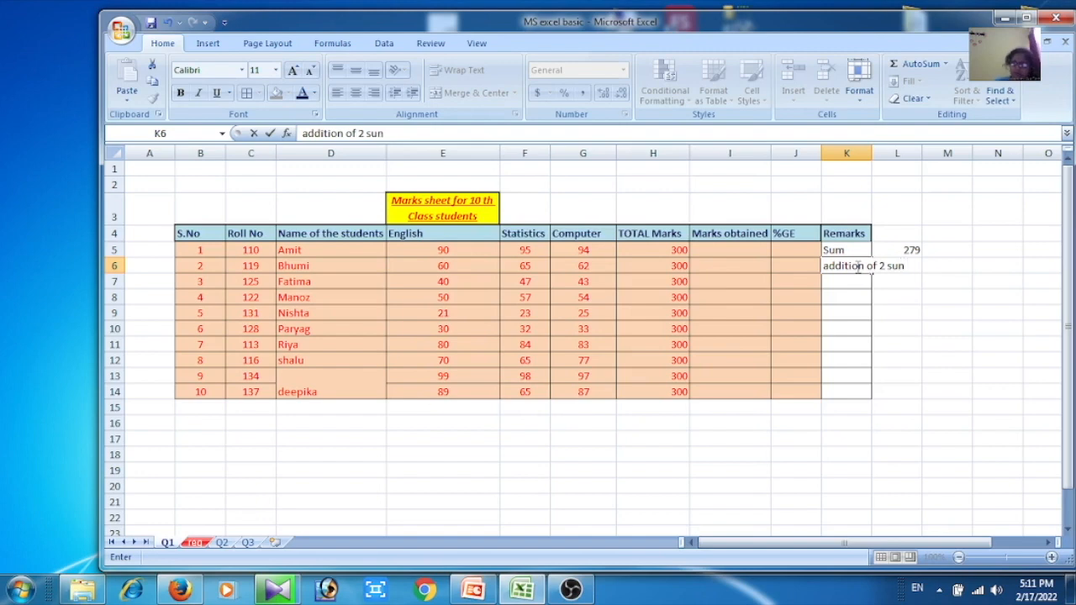
key(BackSpace)
text(bject- com)
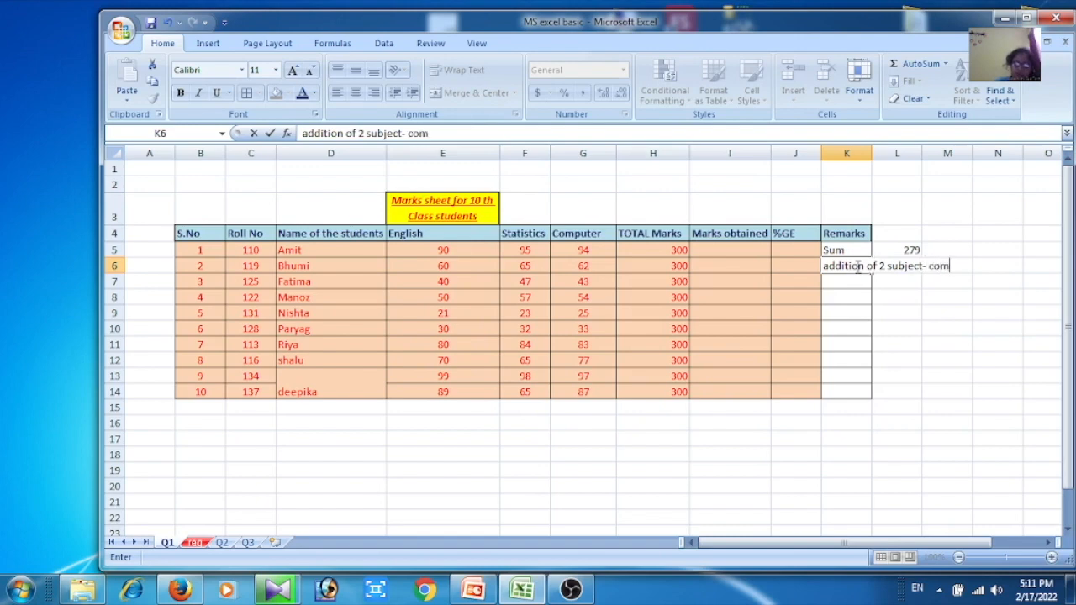
text(puter subject)
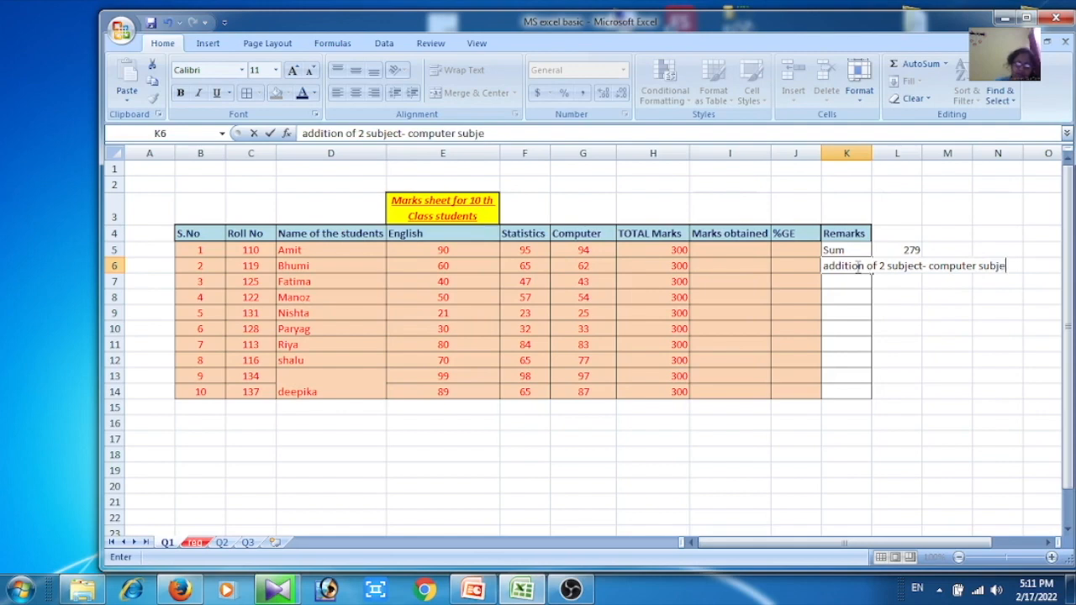
text( marj)
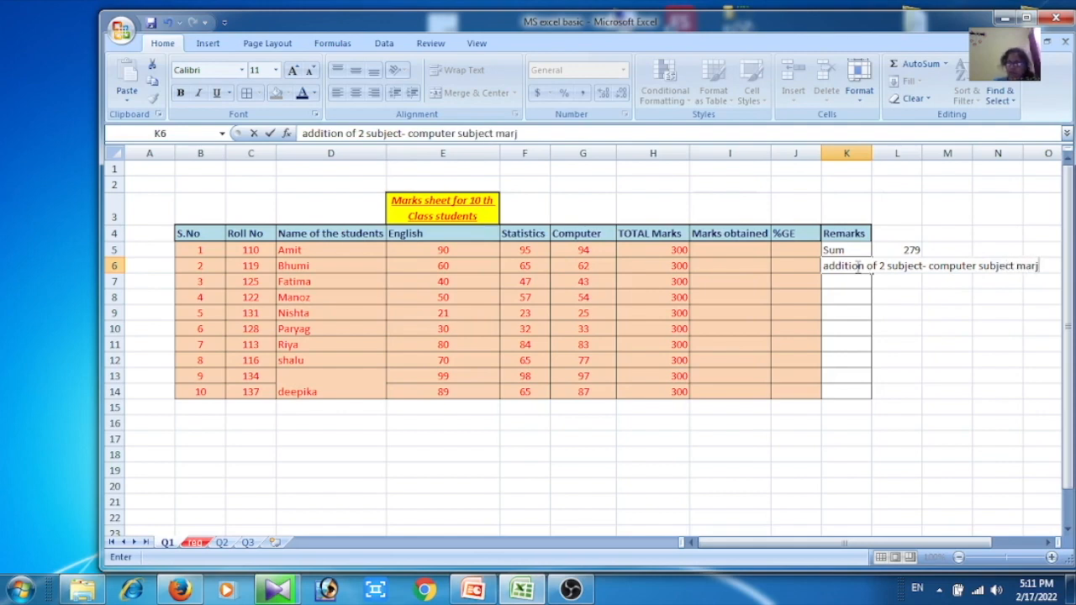
key(BackSpace)
text(ks)
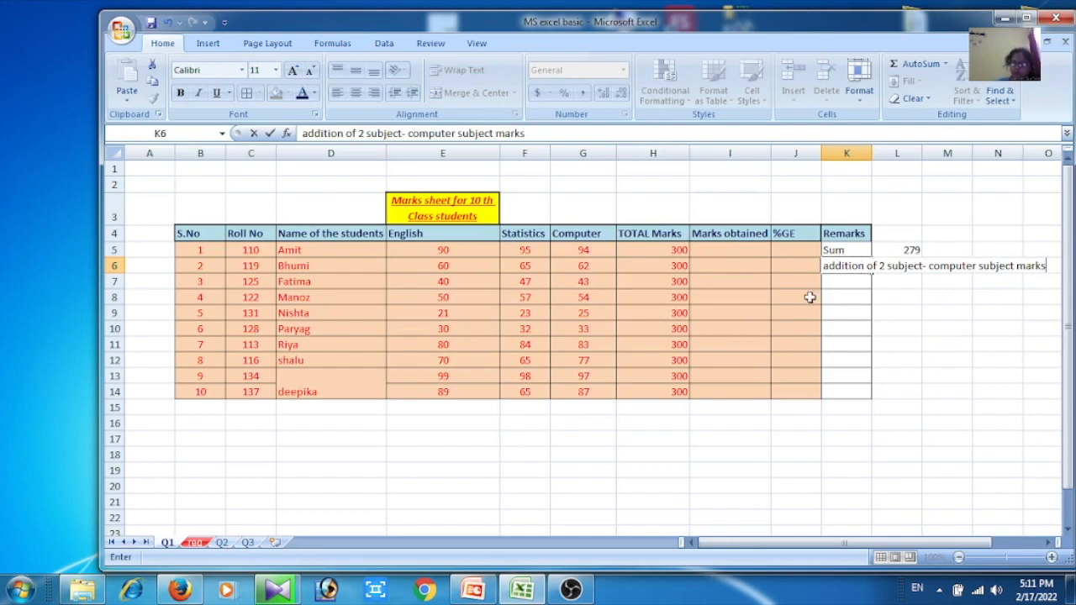
key(Return)
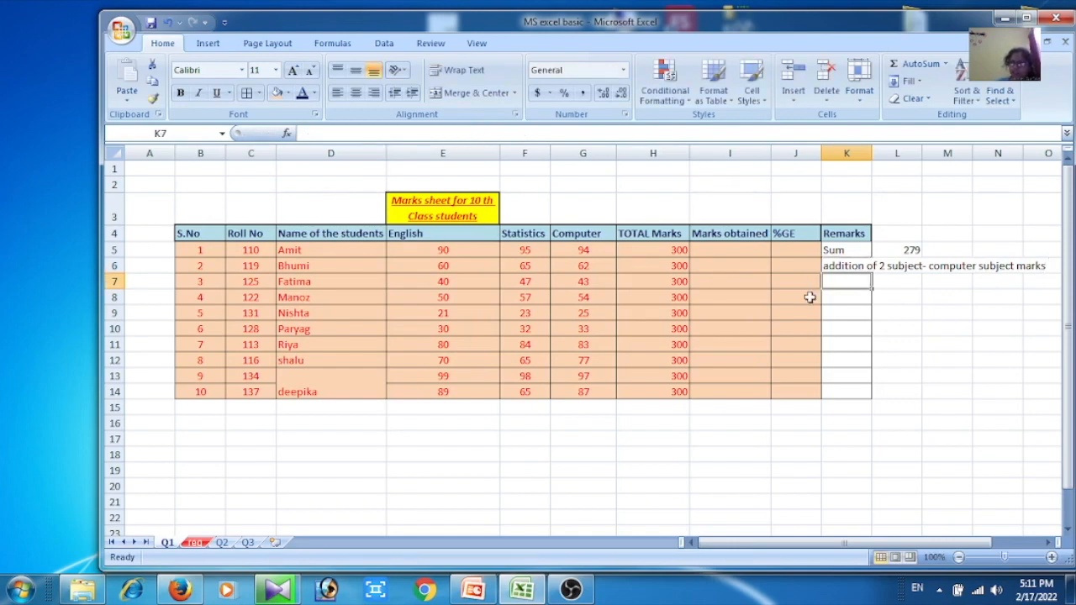
- Try wrapping the text in K6 and widening the Remarks column, and undo both changes
click(866, 268)
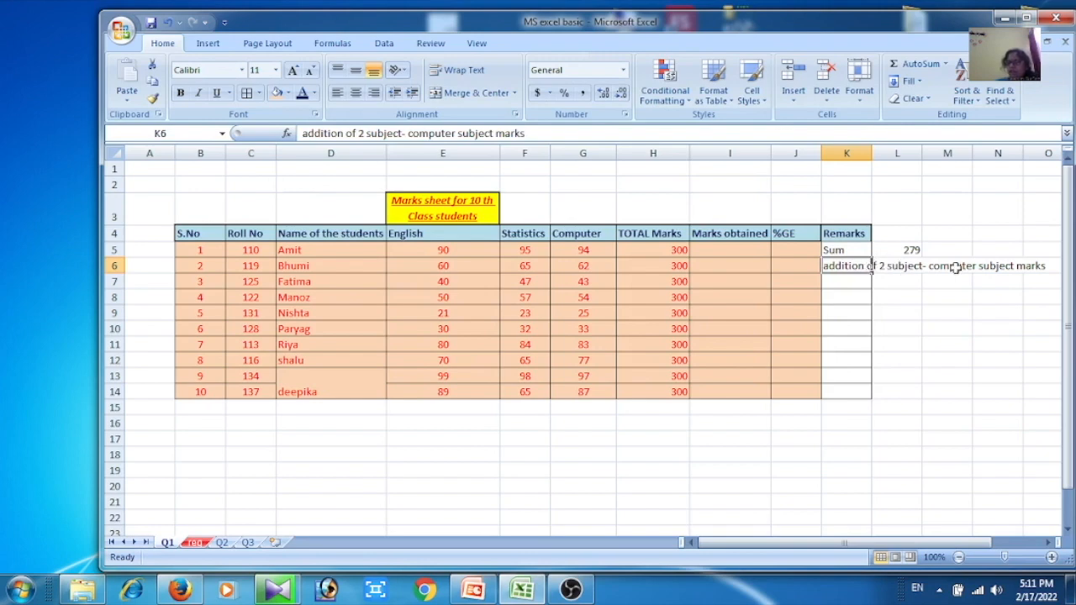
right_click(858, 266)
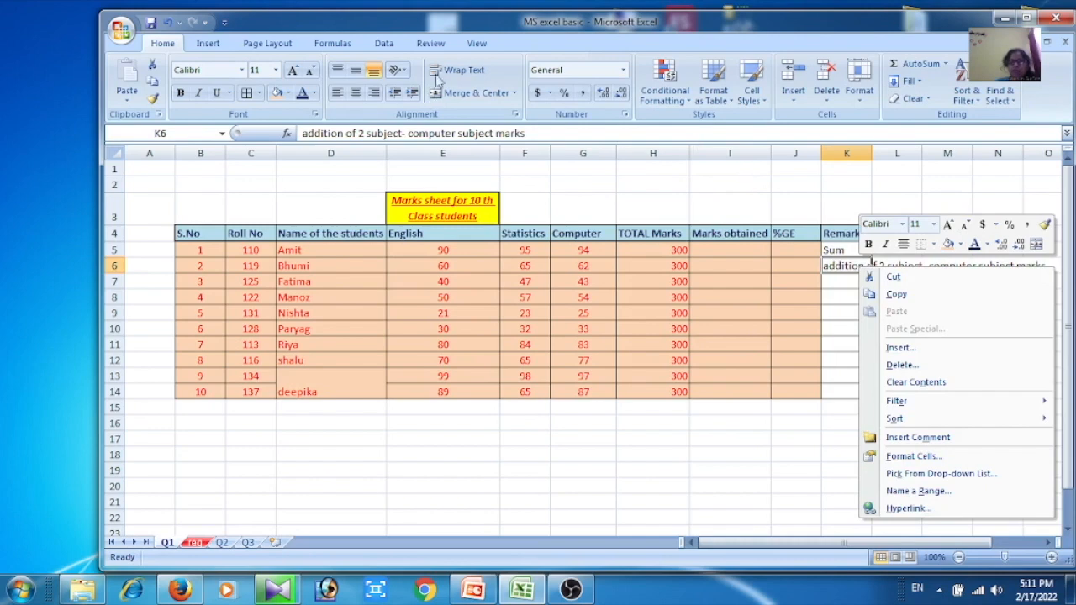
click(480, 74)
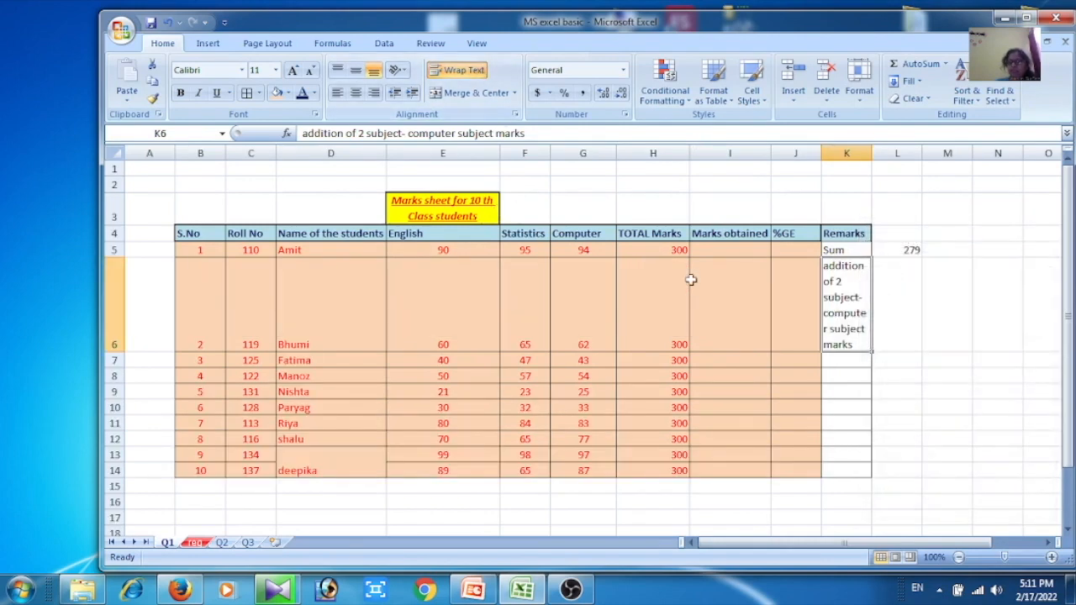
click(879, 313)
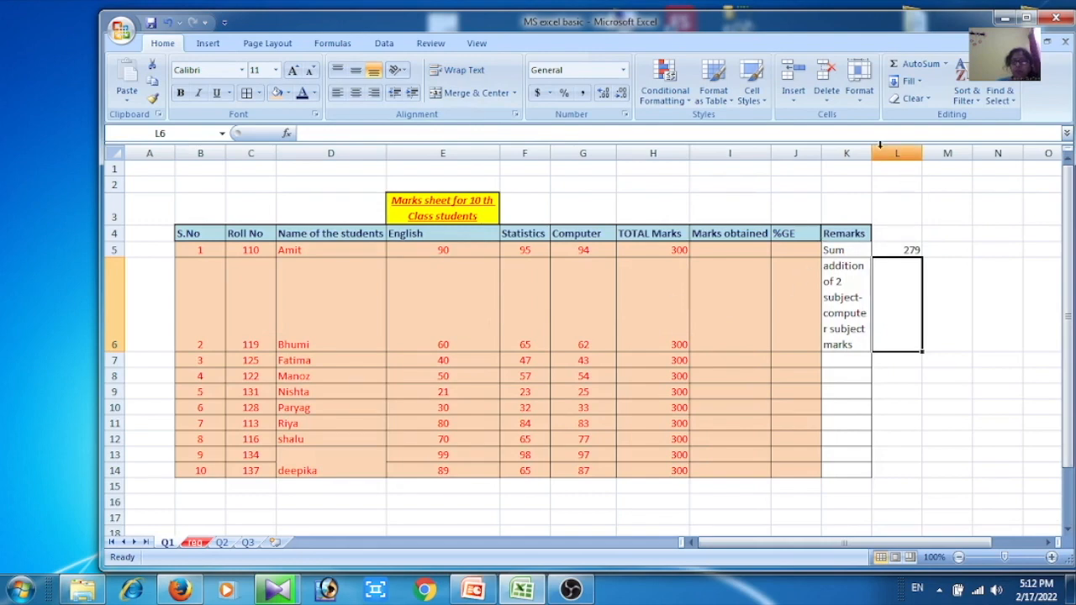
drag(874, 155, 959, 155)
click(906, 301)
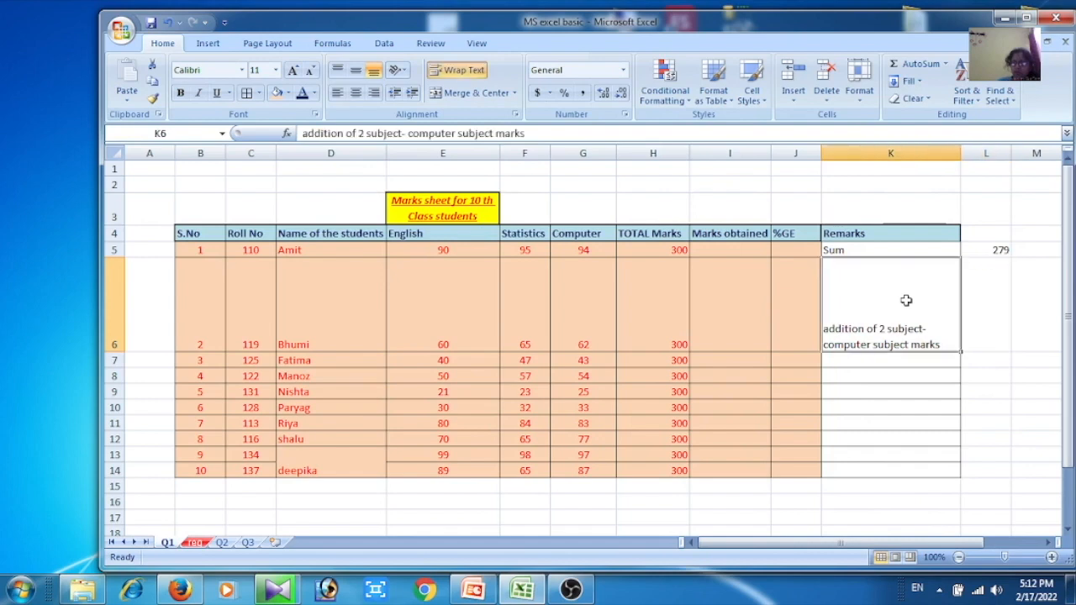
key(ctrl+z)
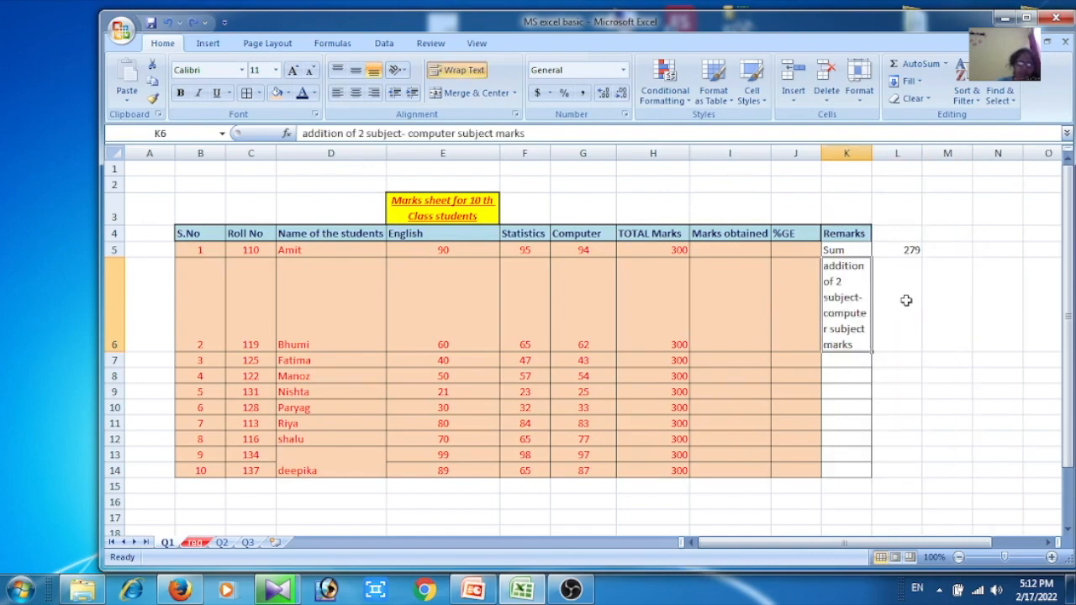
key(ctrl+z)
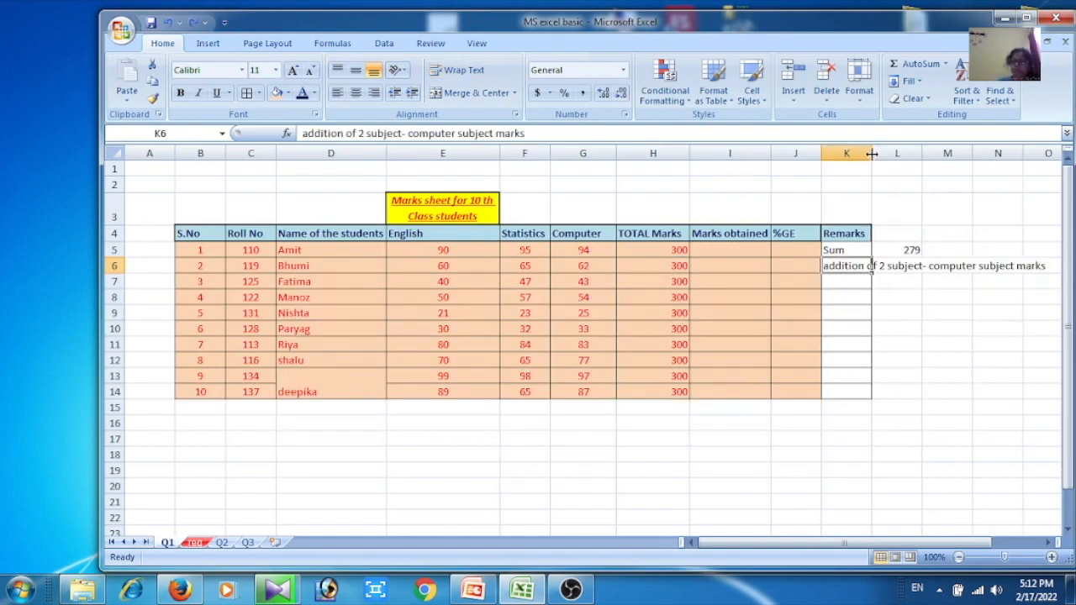
- Widen the Remarks column K to more than double its width and wrap the text in K6
drag(871, 153, 939, 154)
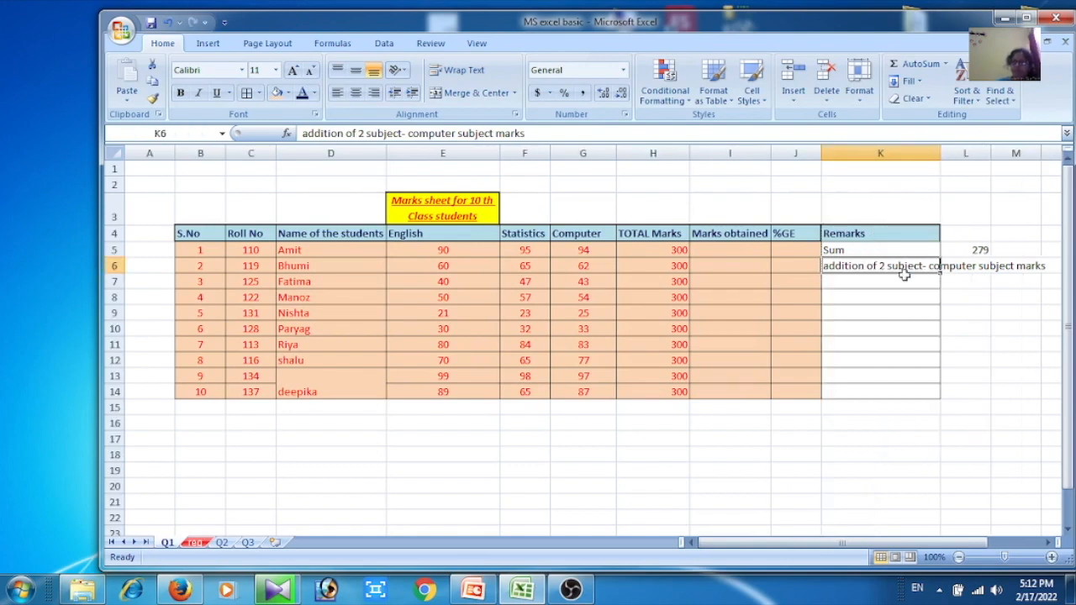
click(454, 73)
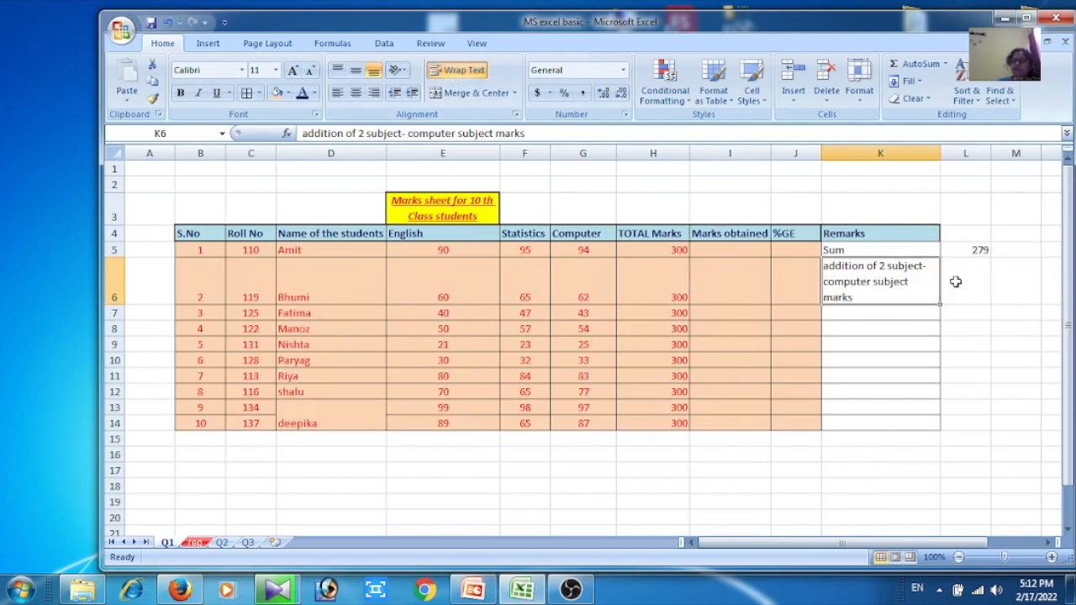
- Enter the formula =E6+F6-G6 in L6 to add the second student's English and Statistics marks and subtract the Computer marks
click(954, 278)
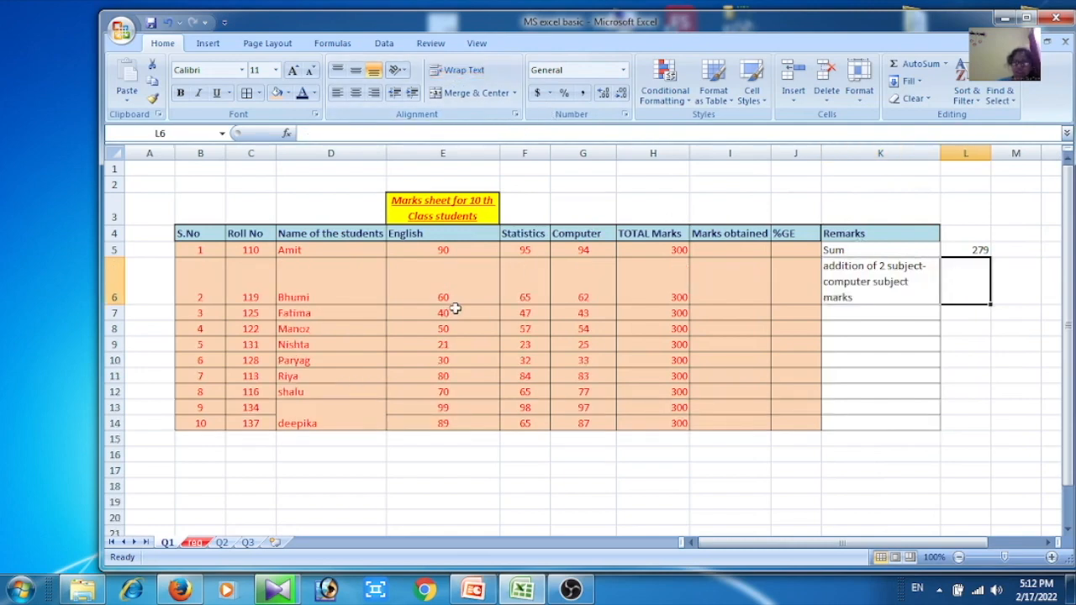
text(=)
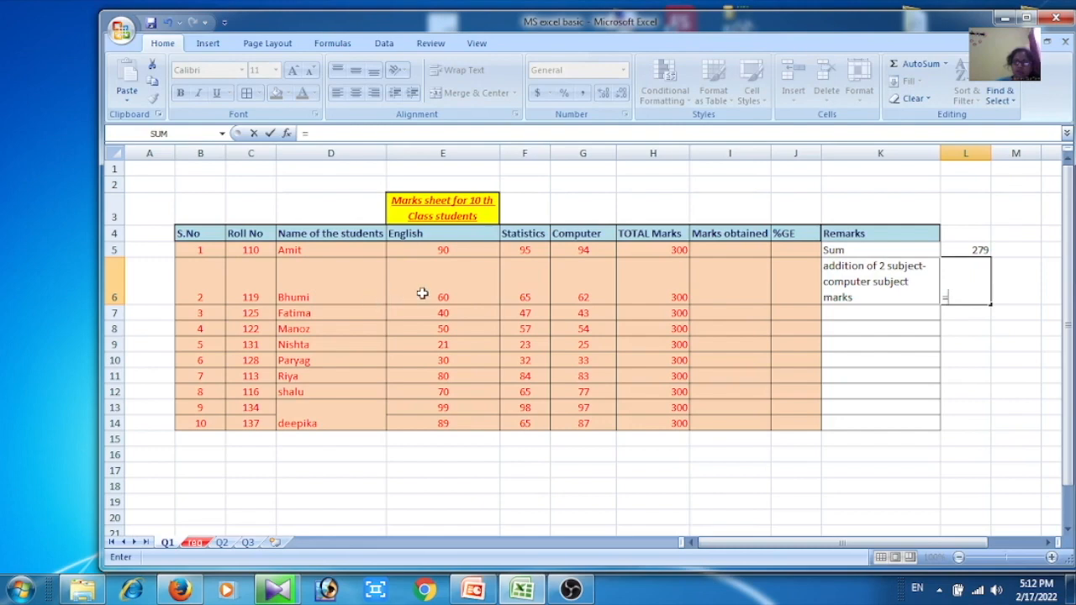
click(422, 293)
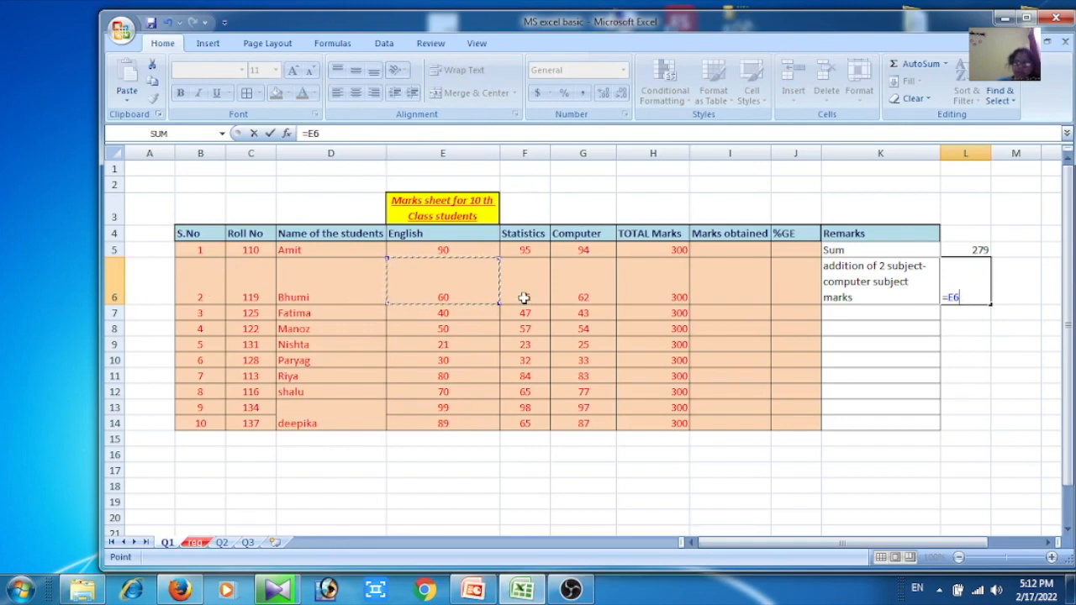
text(+)
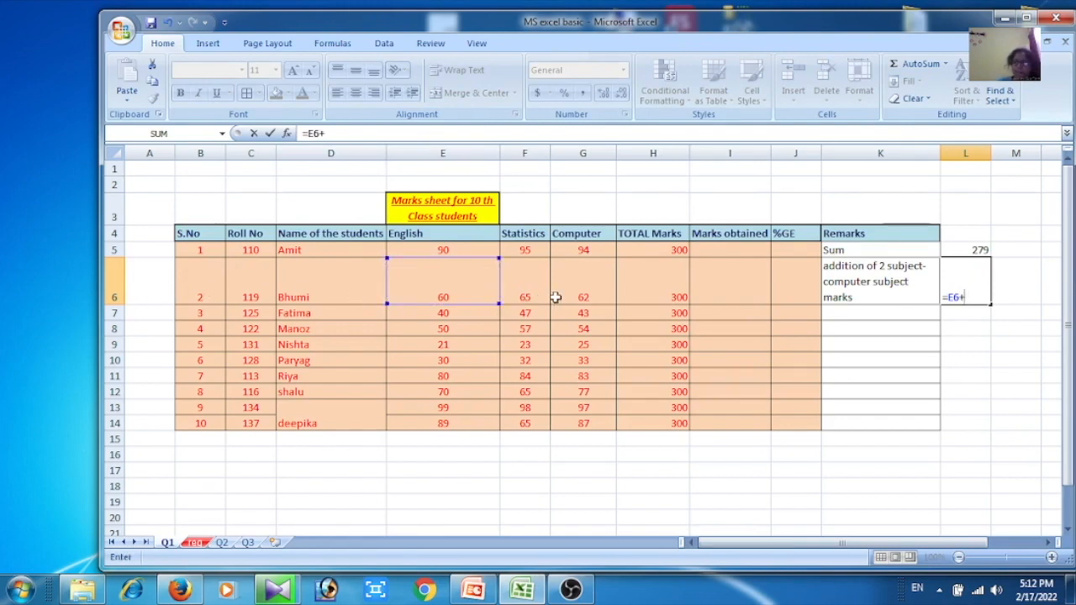
click(538, 296)
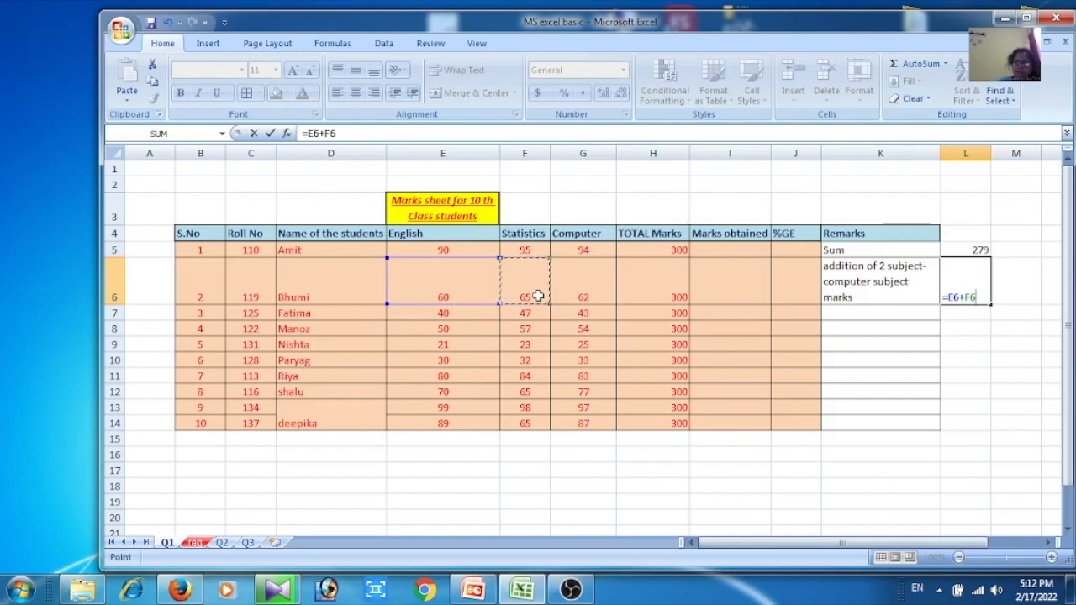
text(-)
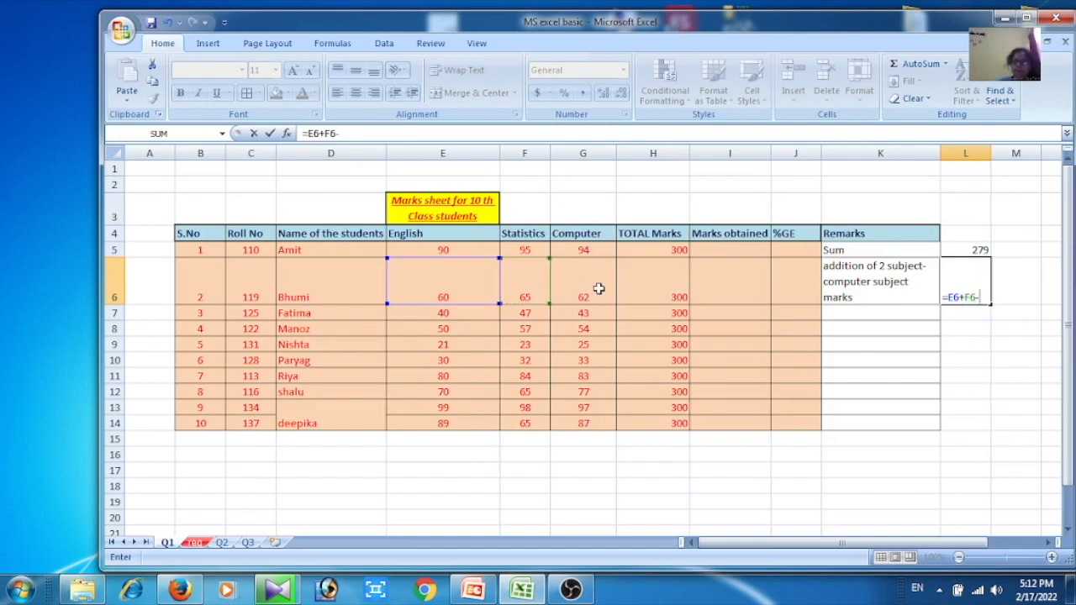
click(598, 288)
key(Return)
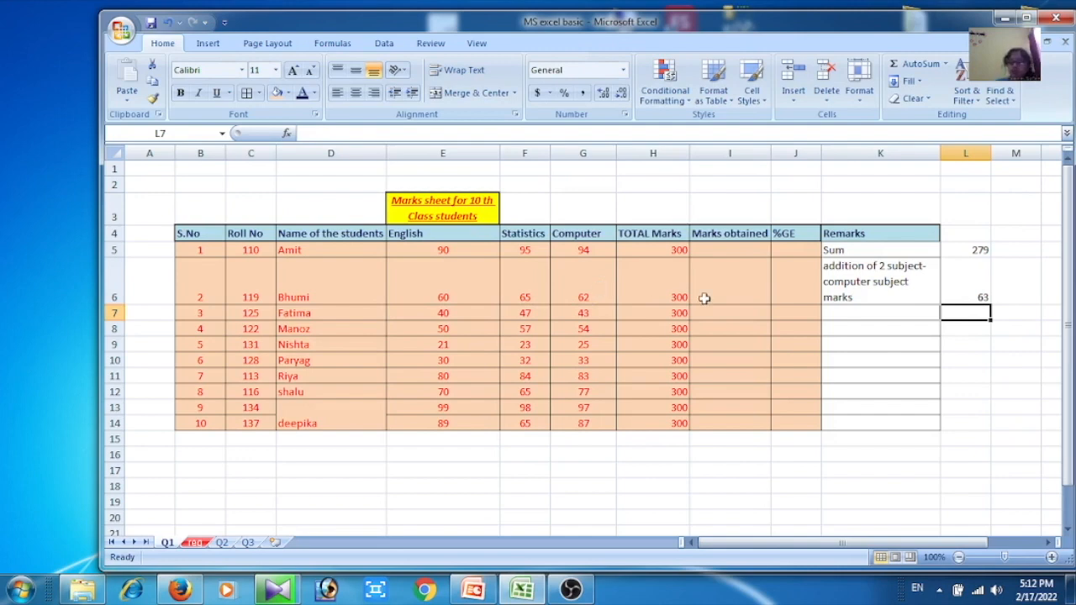
click(984, 296)
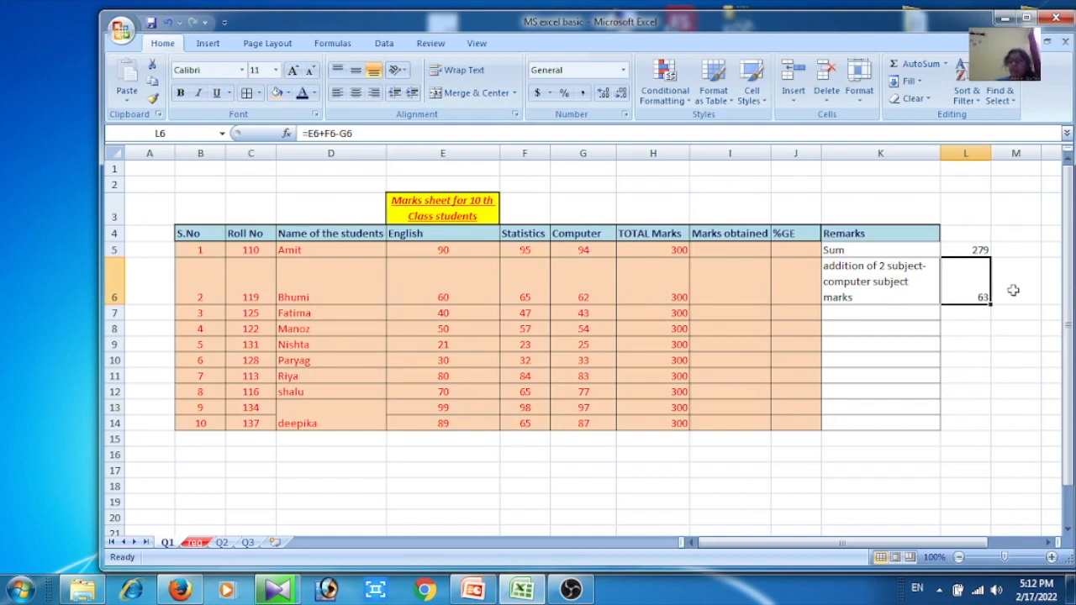
- Enter the bracketed version of the same calculation, =(E6+F6)-G6, in M6
click(1014, 290)
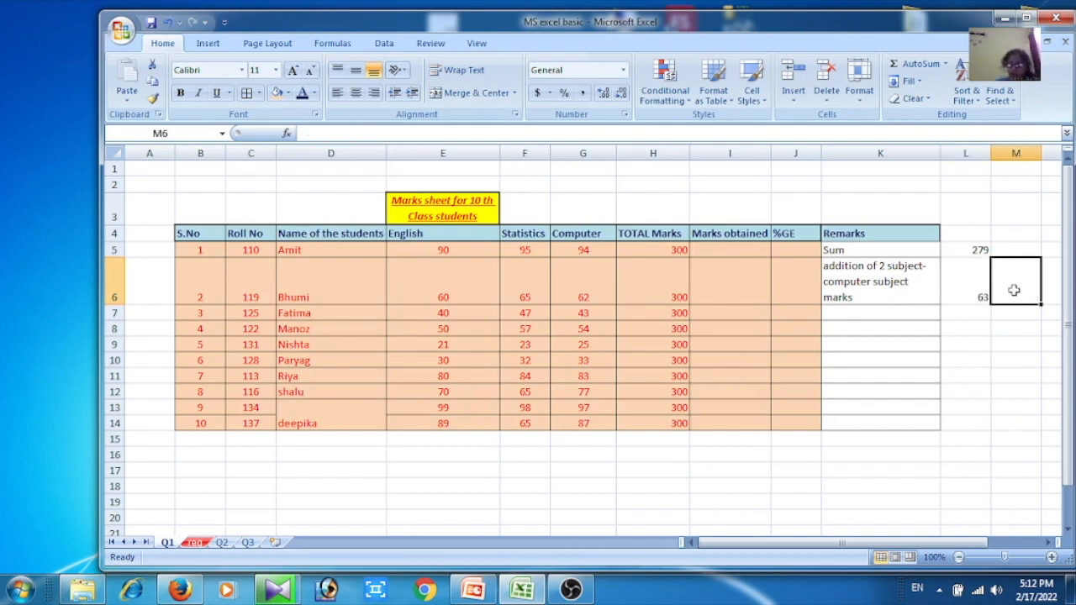
text(=)
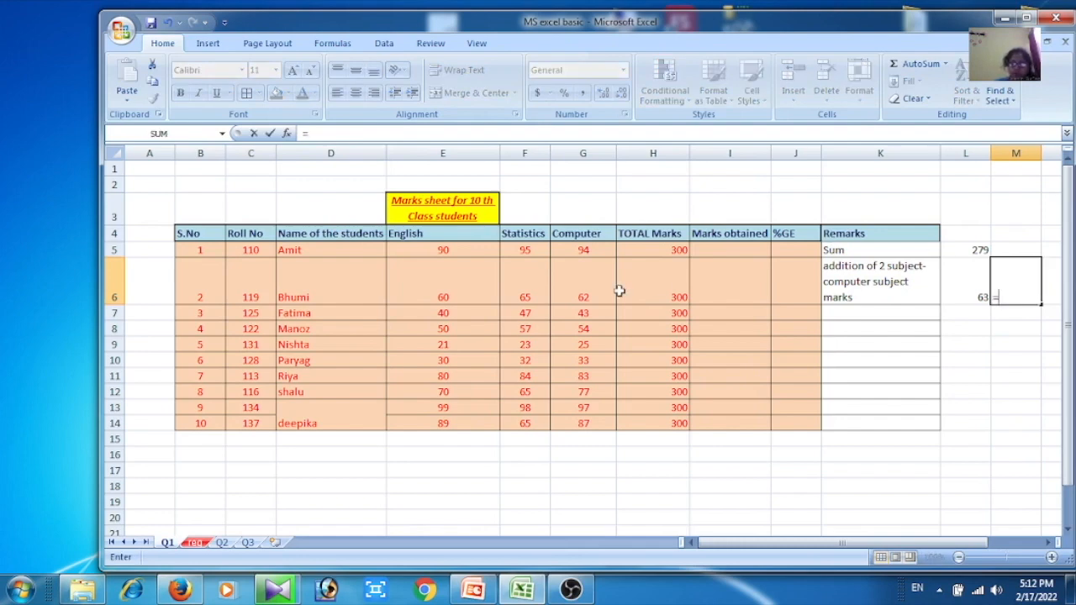
text(()
click(472, 291)
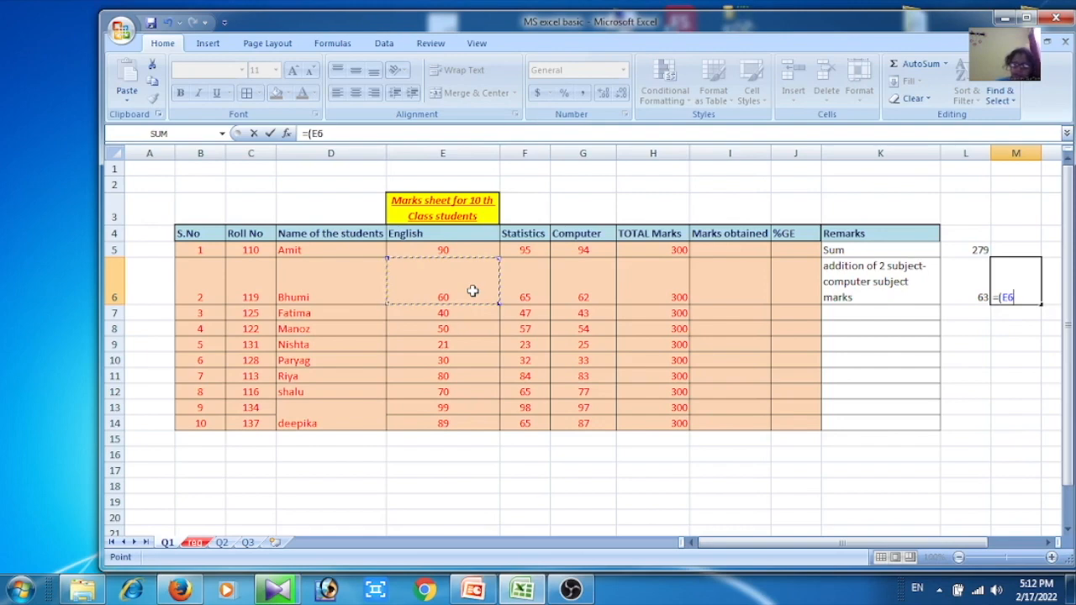
text(+)
click(513, 296)
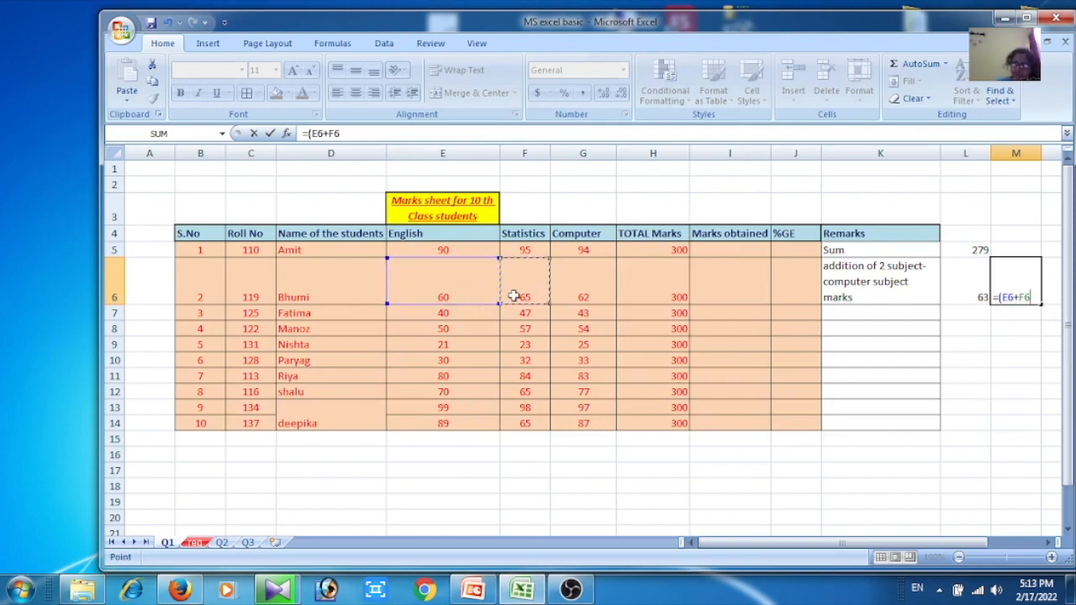
text()-)
click(597, 284)
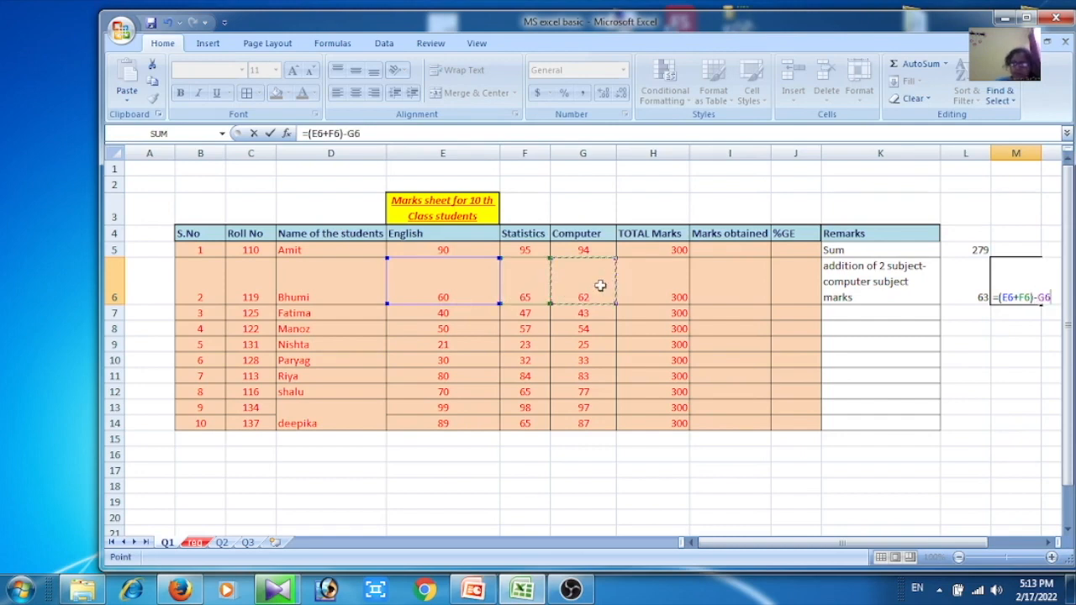
key(Return)
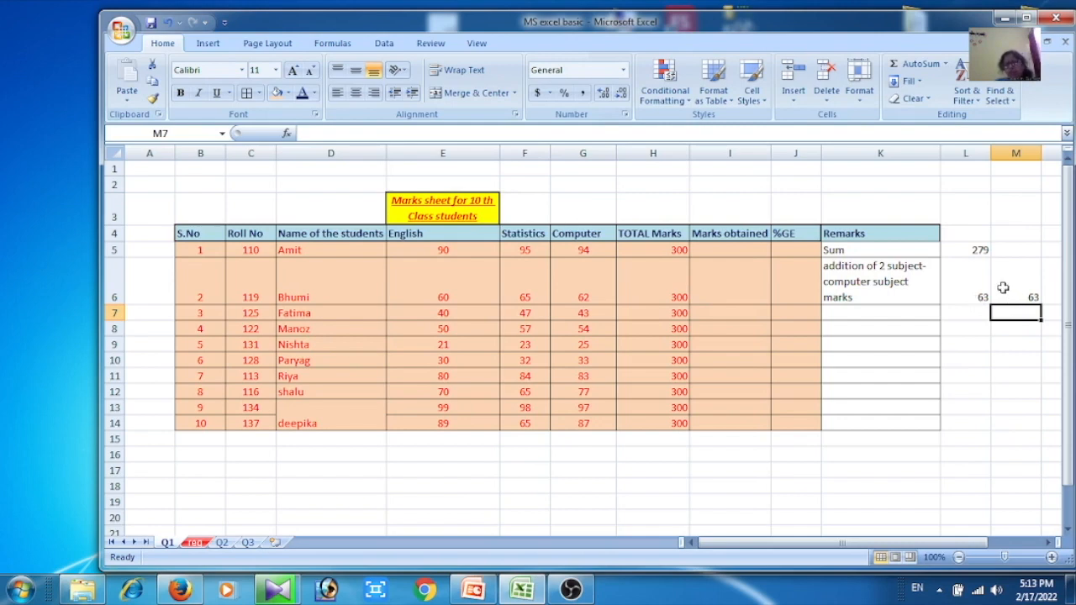
- Enter the remark "eng*computer+stats-com" in K7 and widen column K slightly to fit it
click(923, 316)
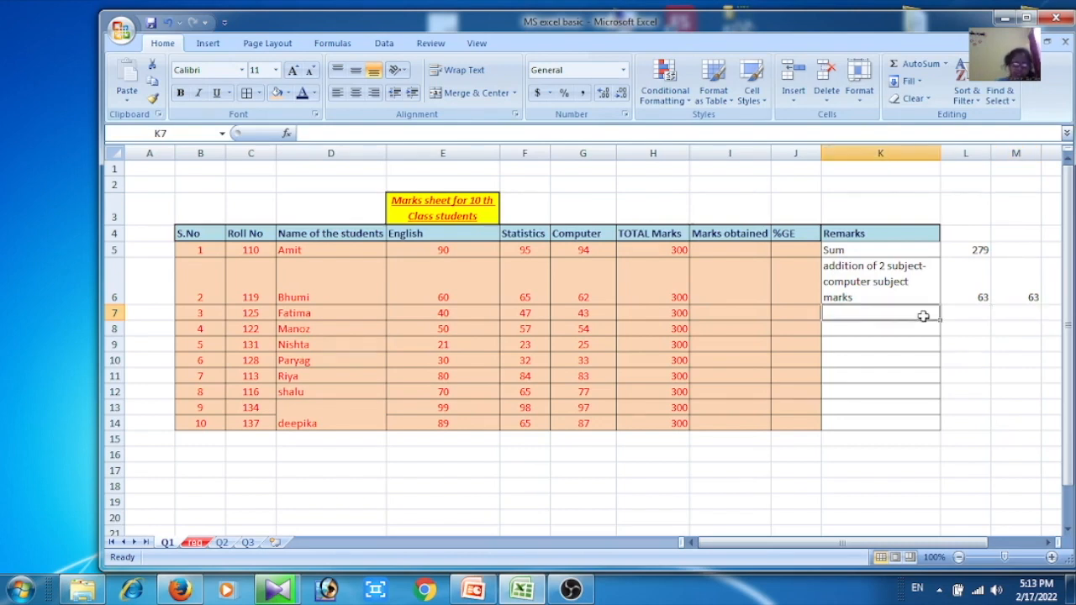
text(e)
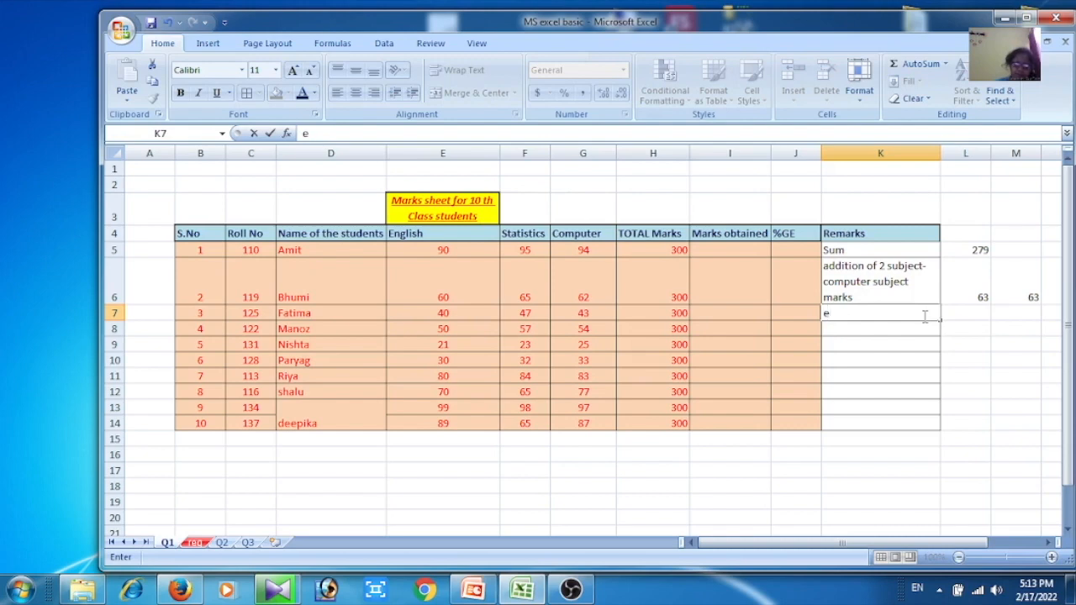
text(ng)
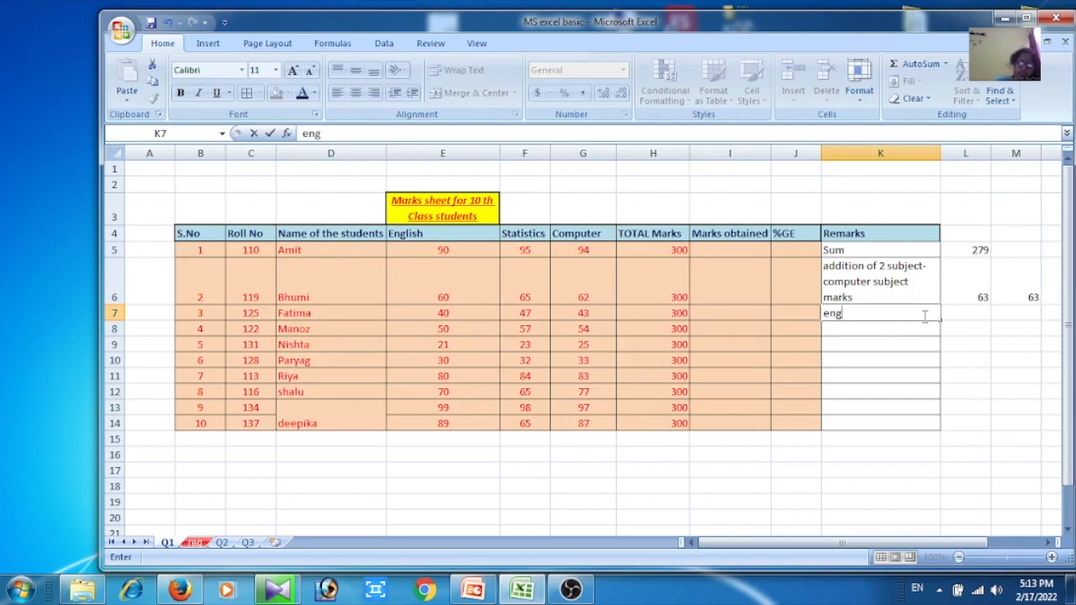
text(*)
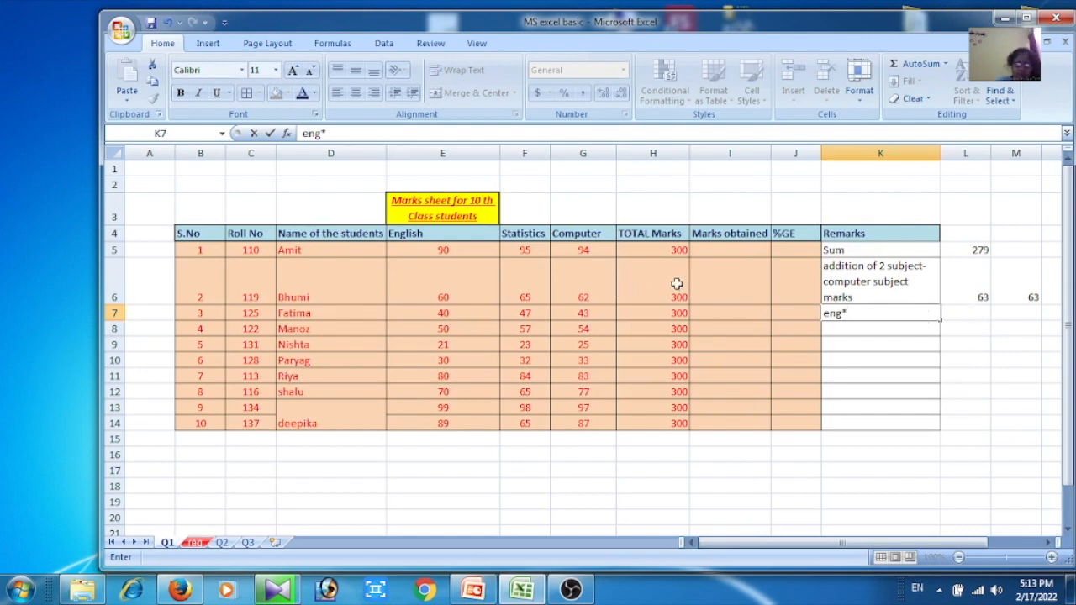
text(computer)
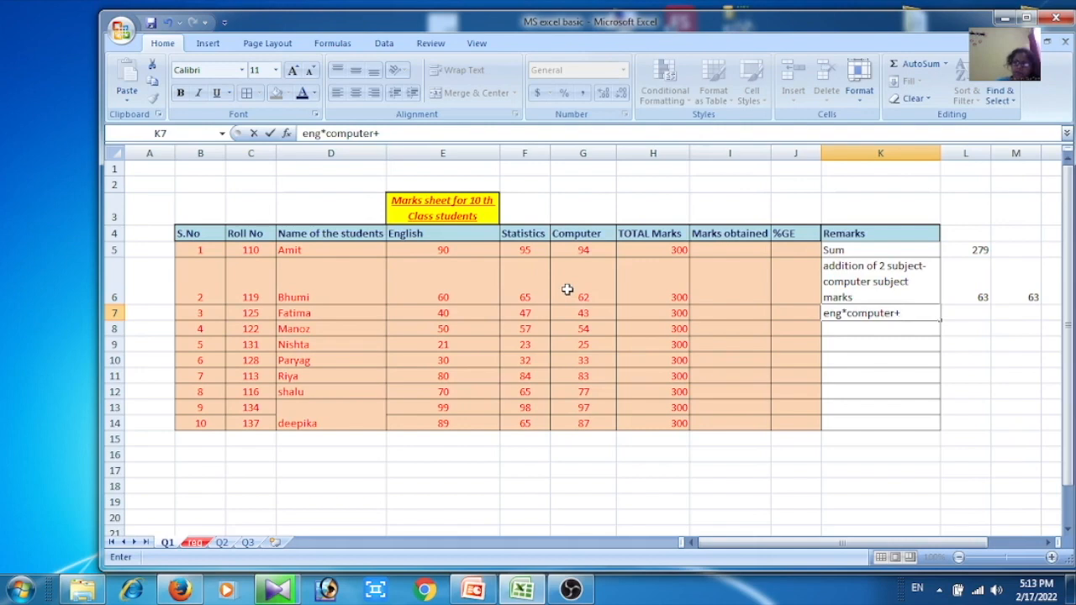
text(+stats)
text(-com)
key(Return)
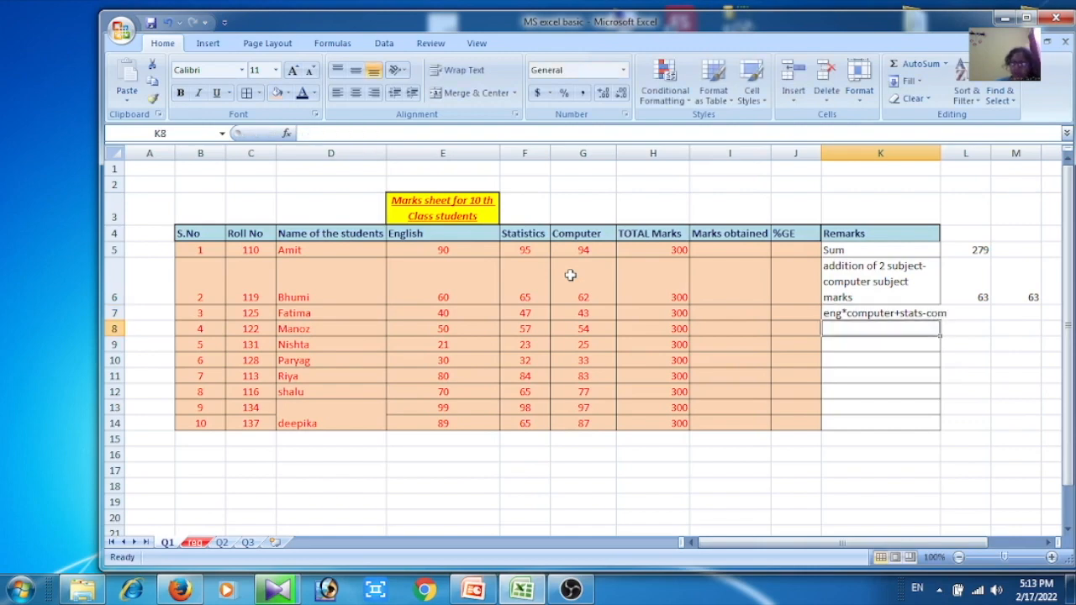
click(981, 311)
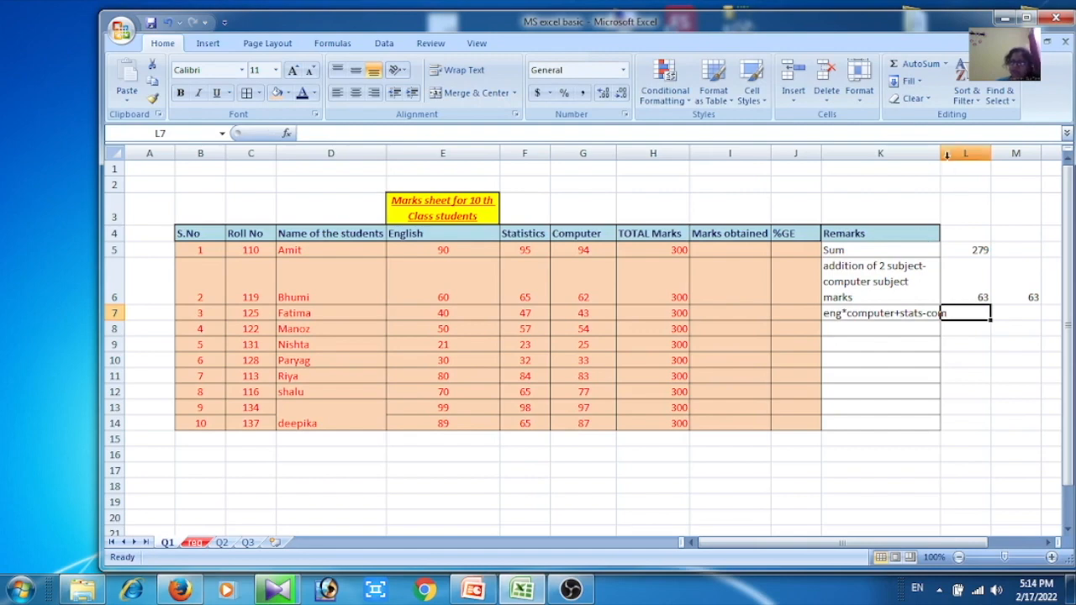
drag(935, 155, 955, 156)
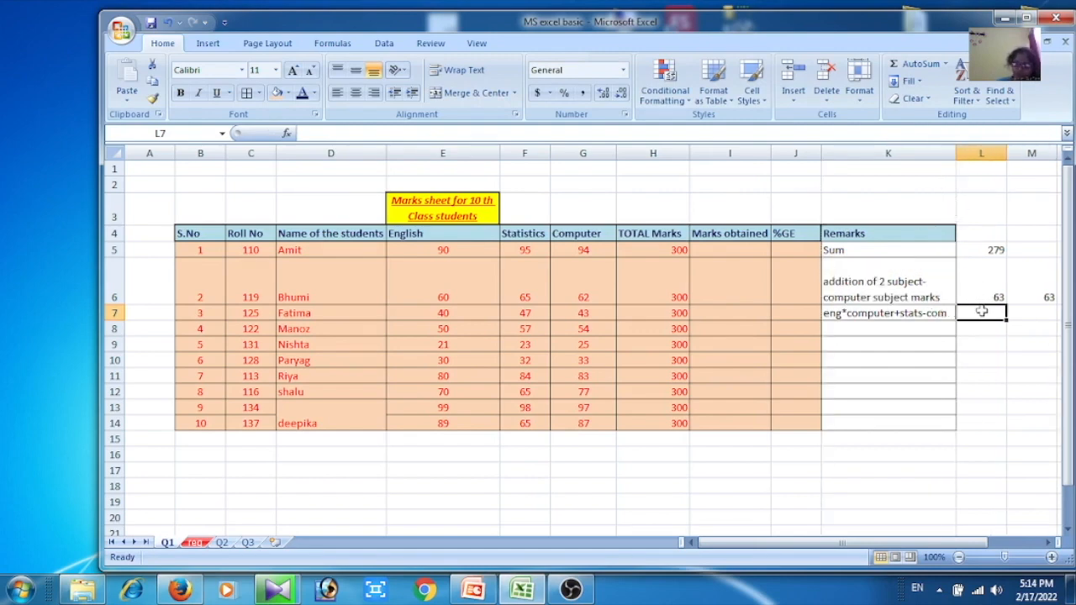
- Enter the formula =(E7*G7)+F7-G7 in L7 for the third student's marks
text(=)
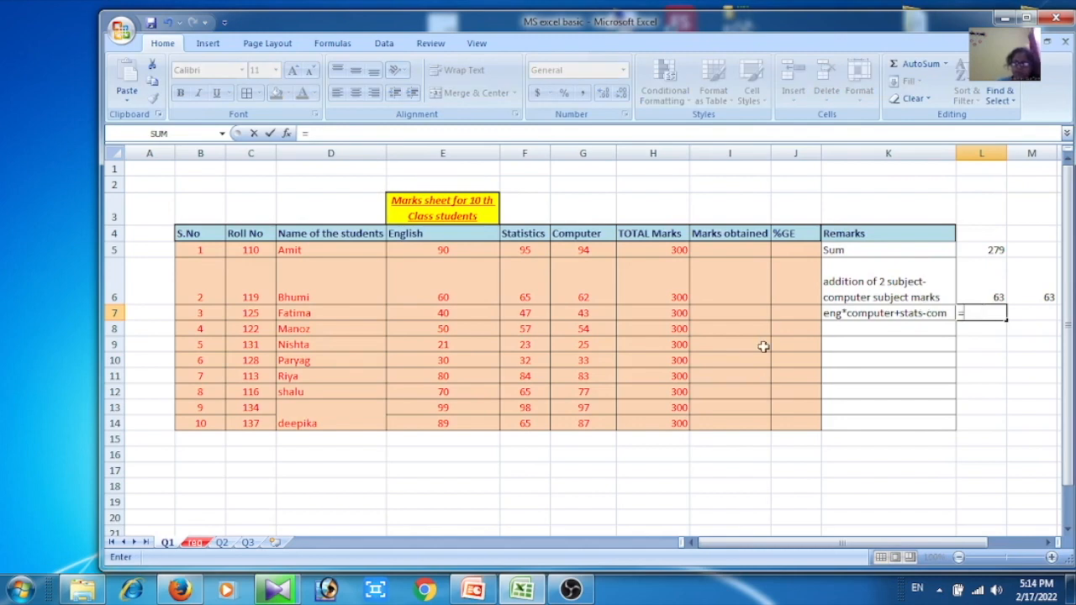
click(433, 313)
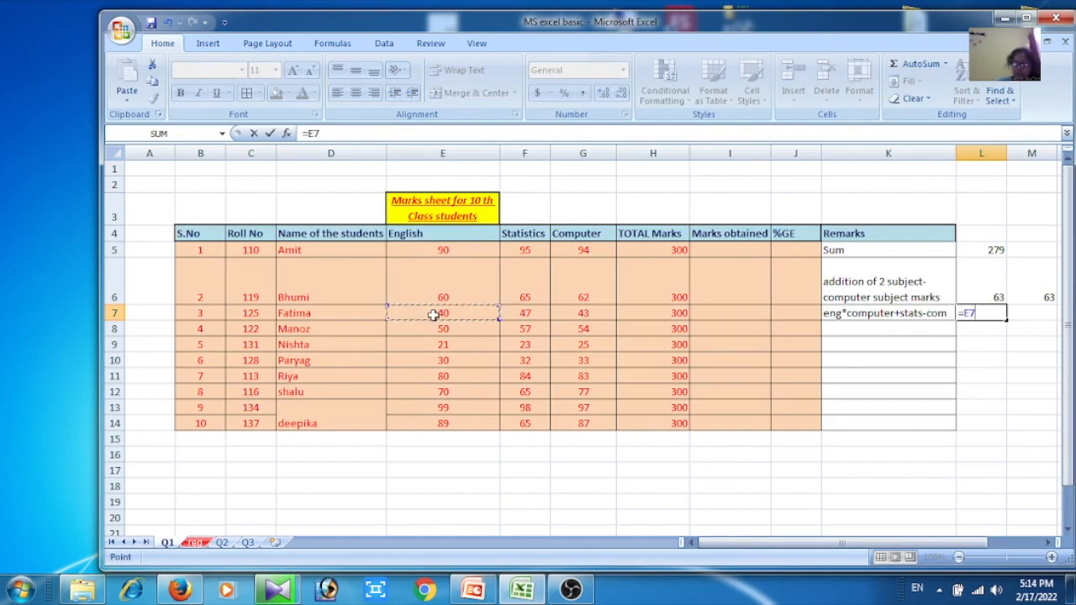
text(*)
click(567, 313)
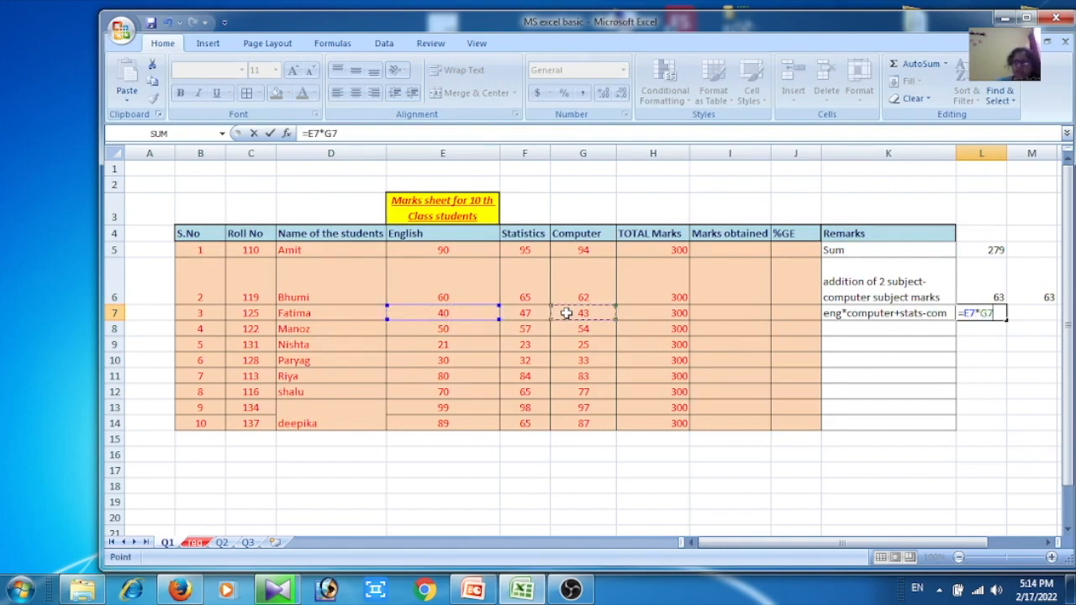
text())
click(965, 314)
text(()
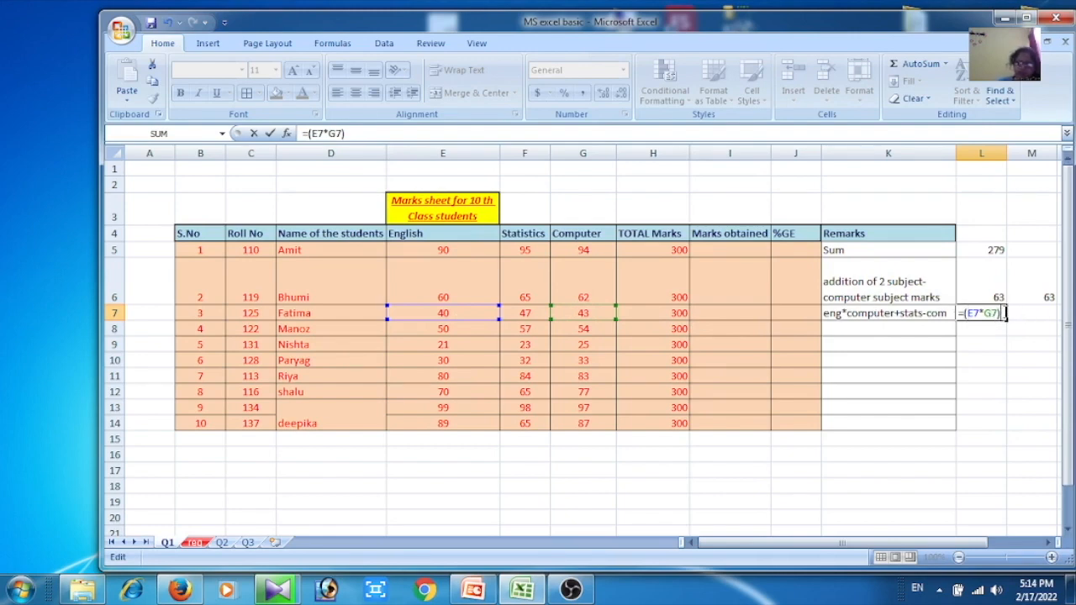
text(+)
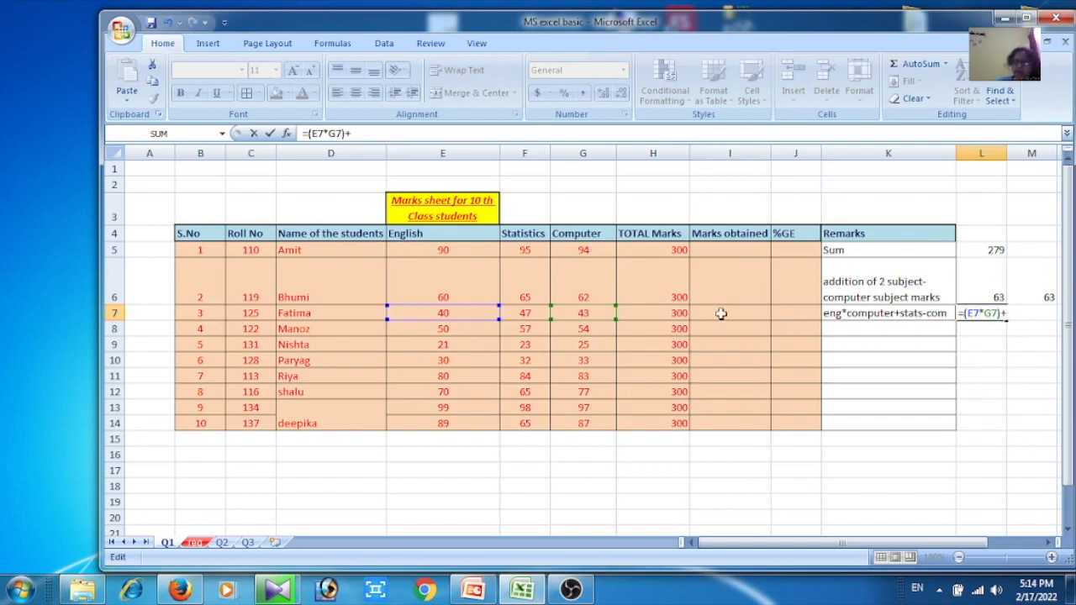
click(535, 315)
text(-)
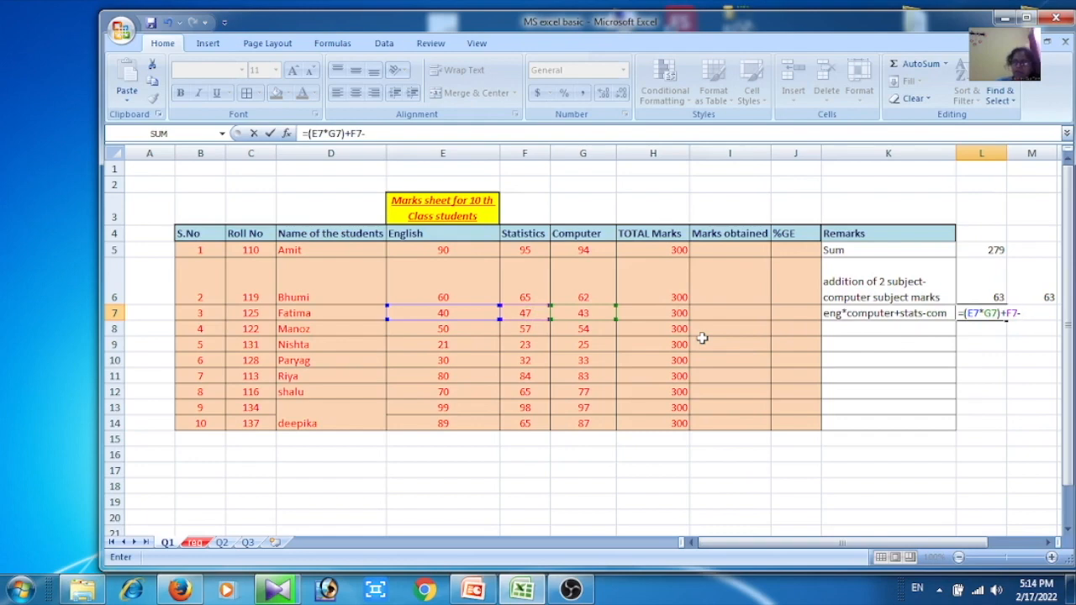
click(590, 317)
key(Return)
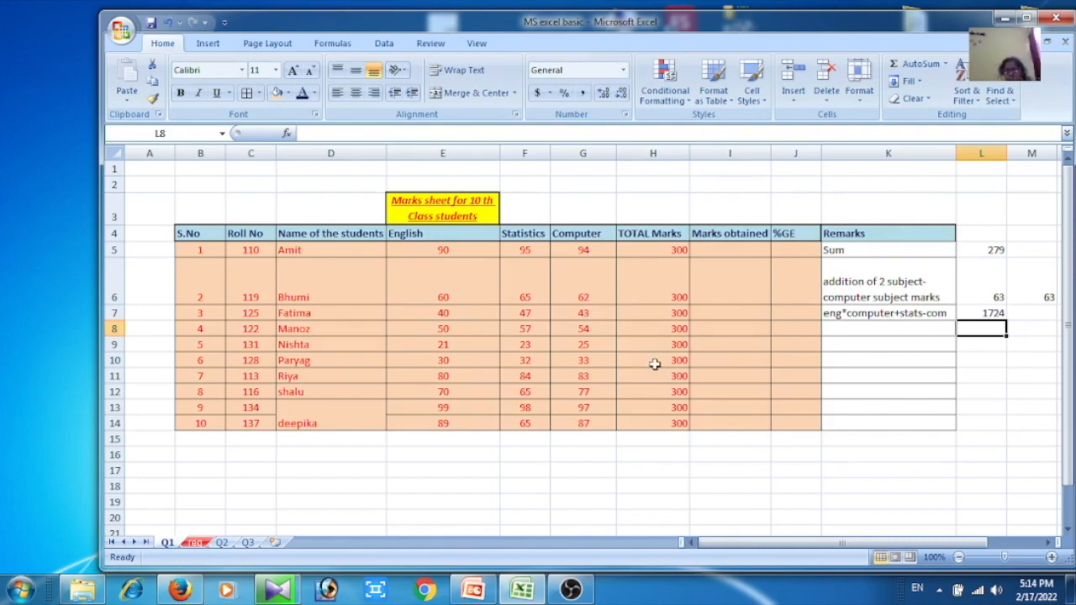
- Enter the label "marks of 2 stds in eng+statics-computer*eng" in E16 below the marks table
click(838, 328)
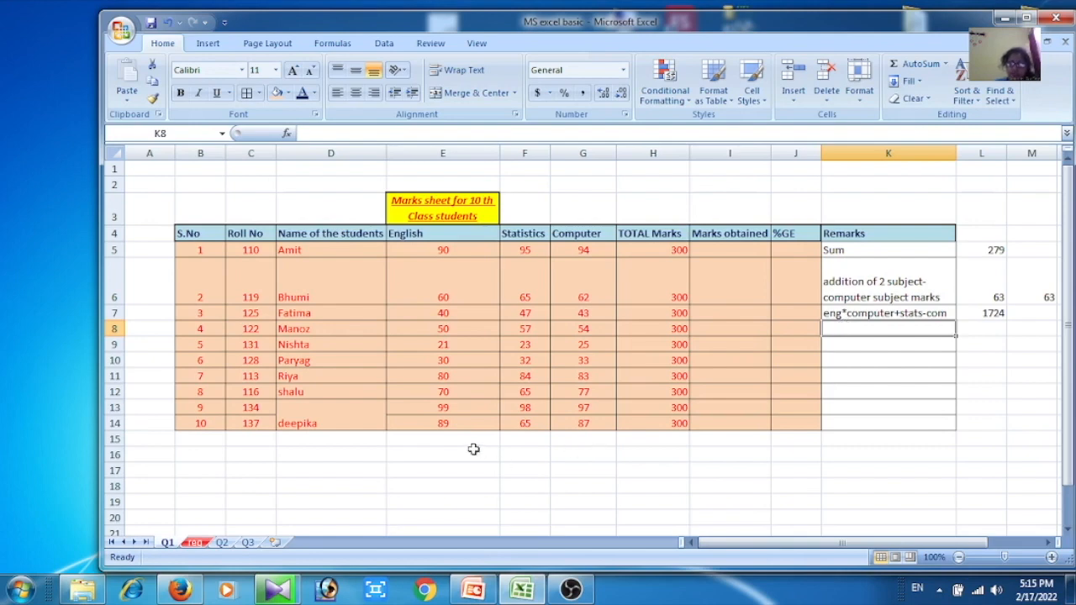
click(473, 450)
text(=)
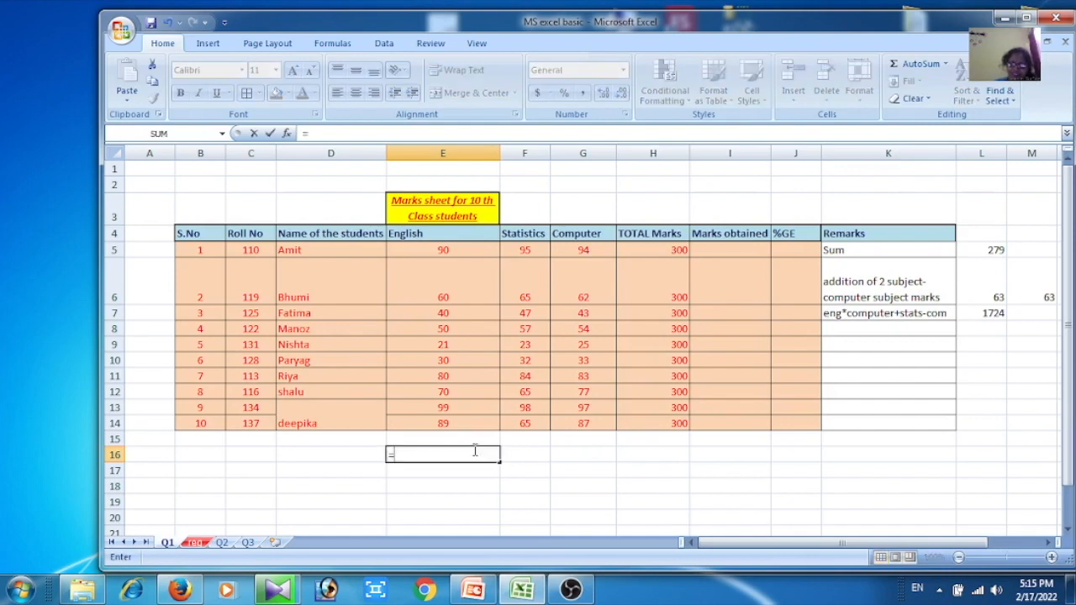
key(BackSpace)
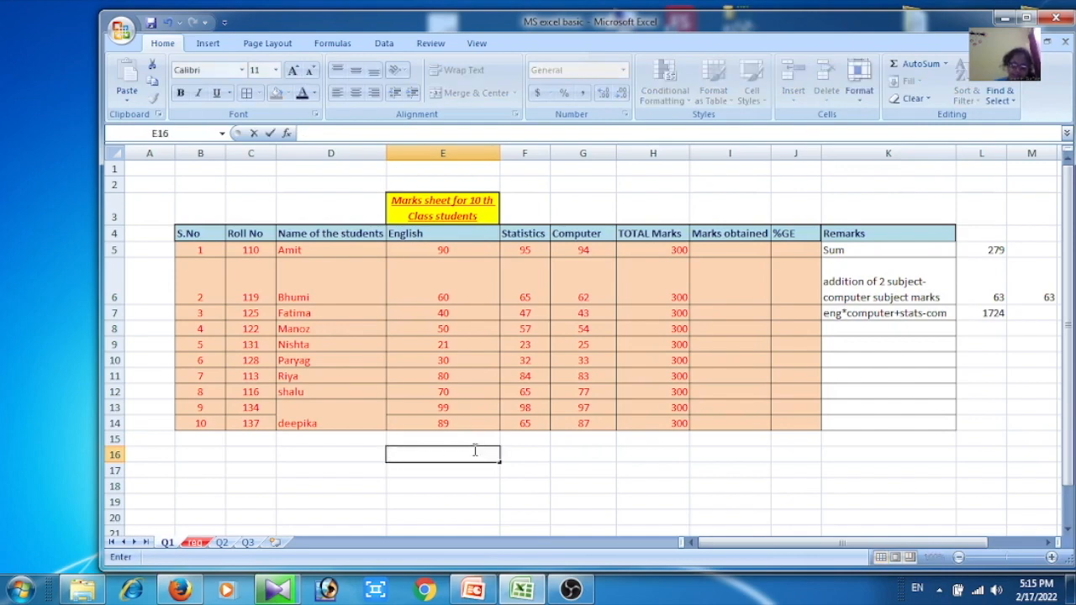
text(marks)
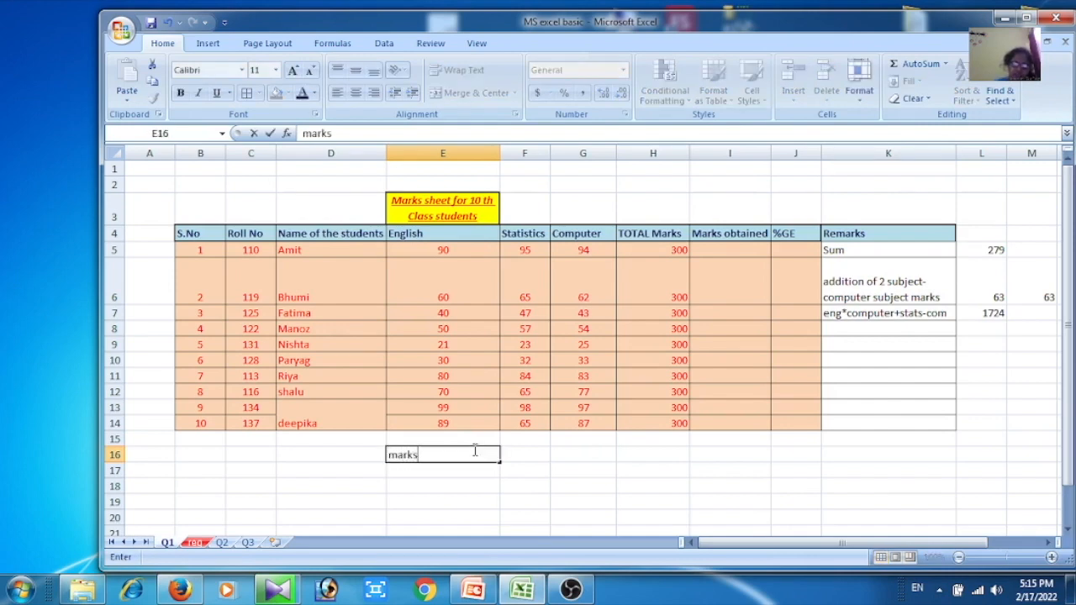
text( of 2 st)
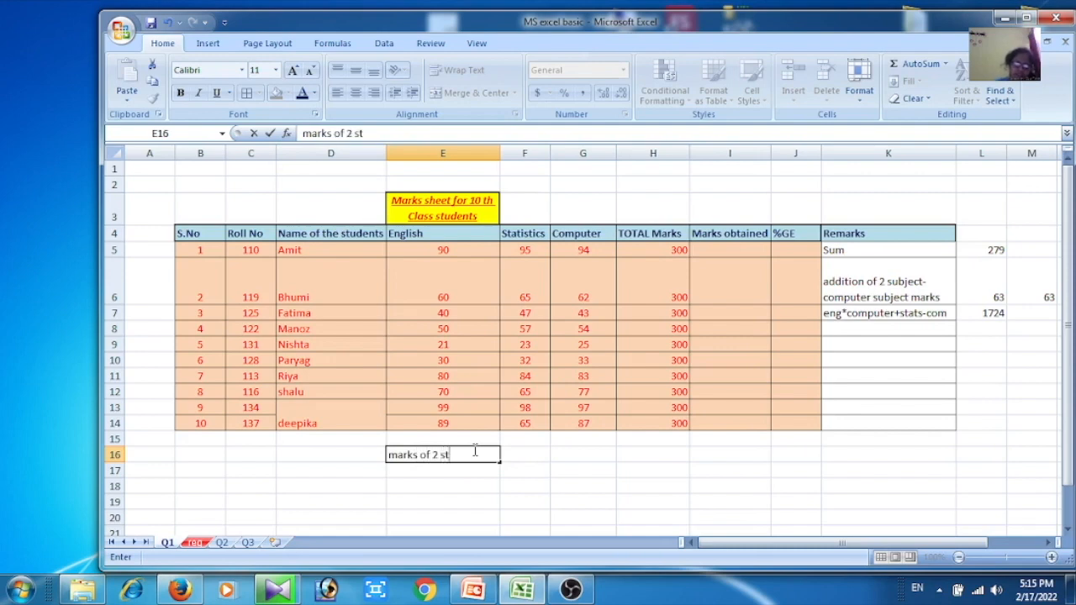
text(dsin)
key(BackSpace)
key(BackSpace)
text(in eng+)
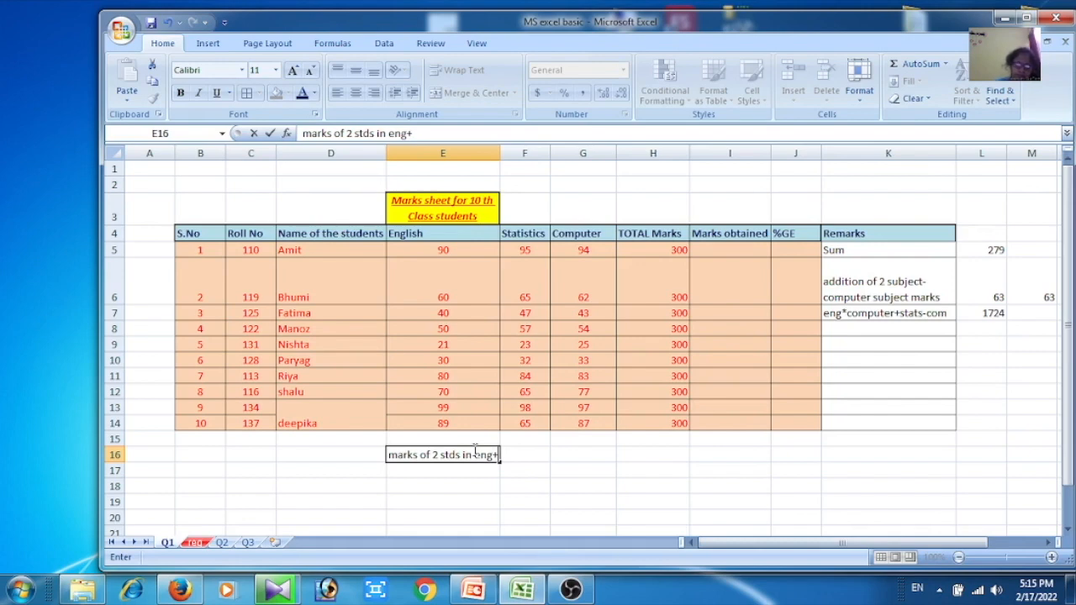
text(statics)
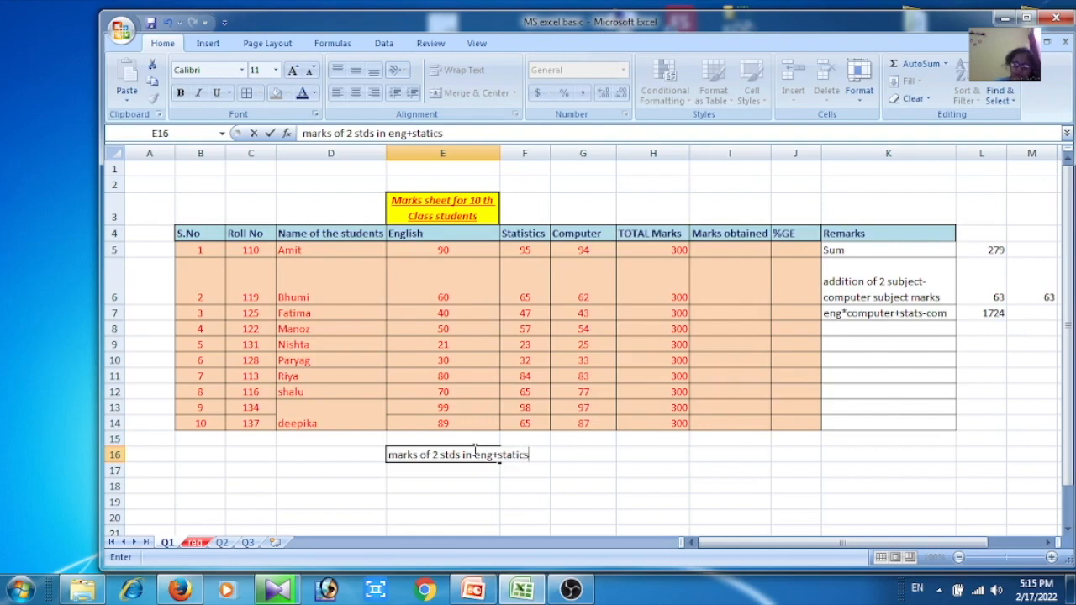
text(-computer)
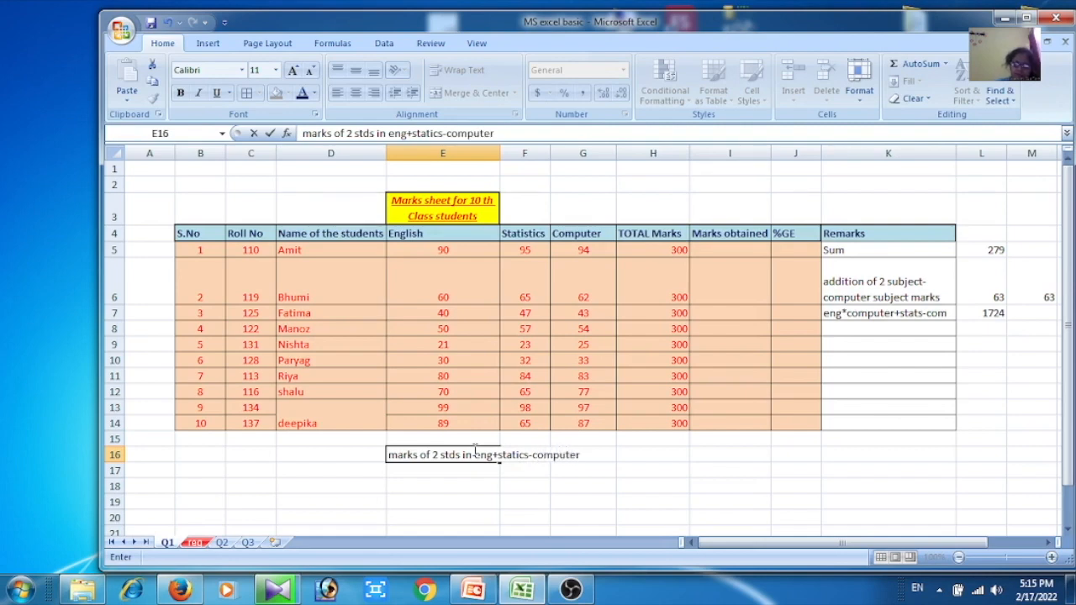
text(*em)
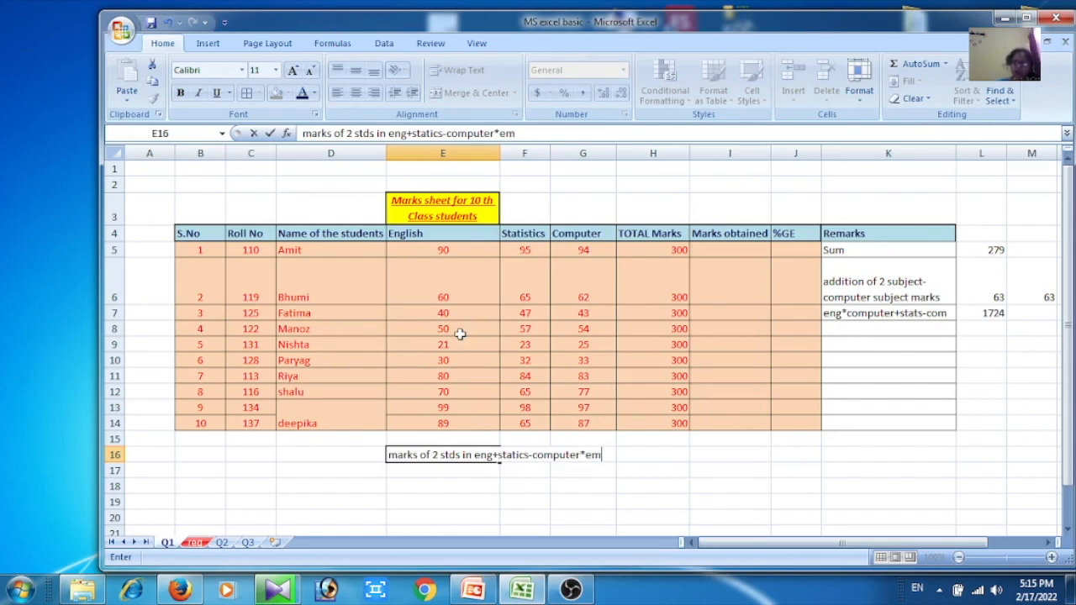
key(BackSpace)
text(ng)
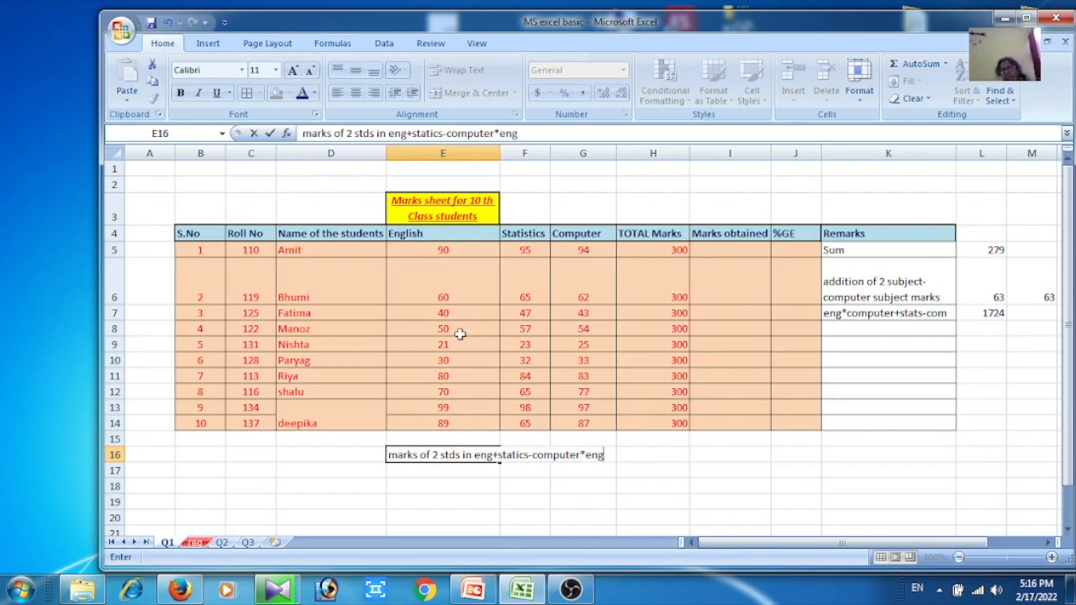
key(Return)
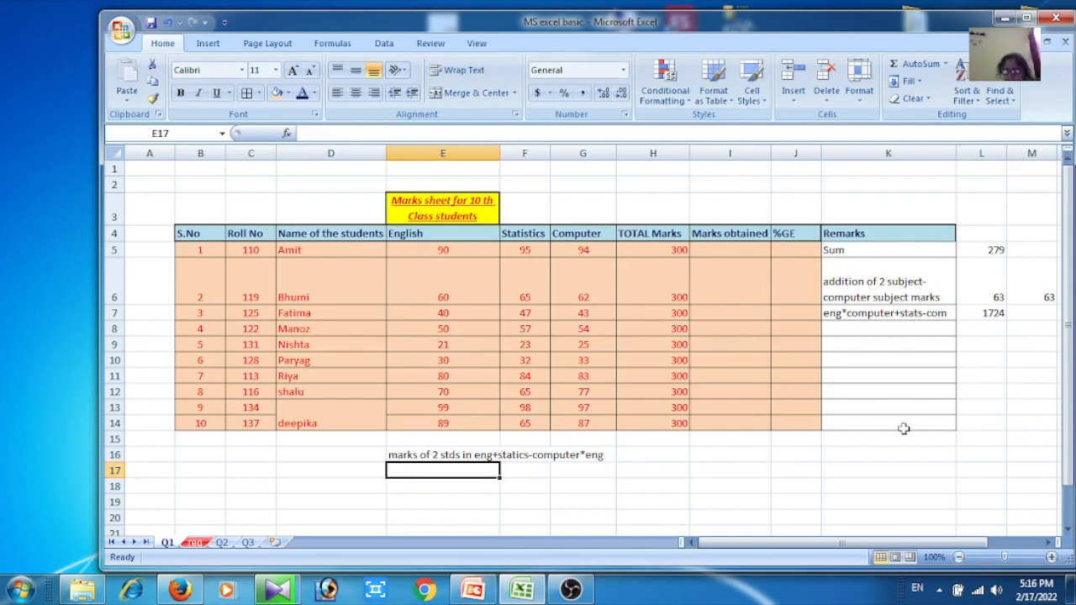
click(976, 442)
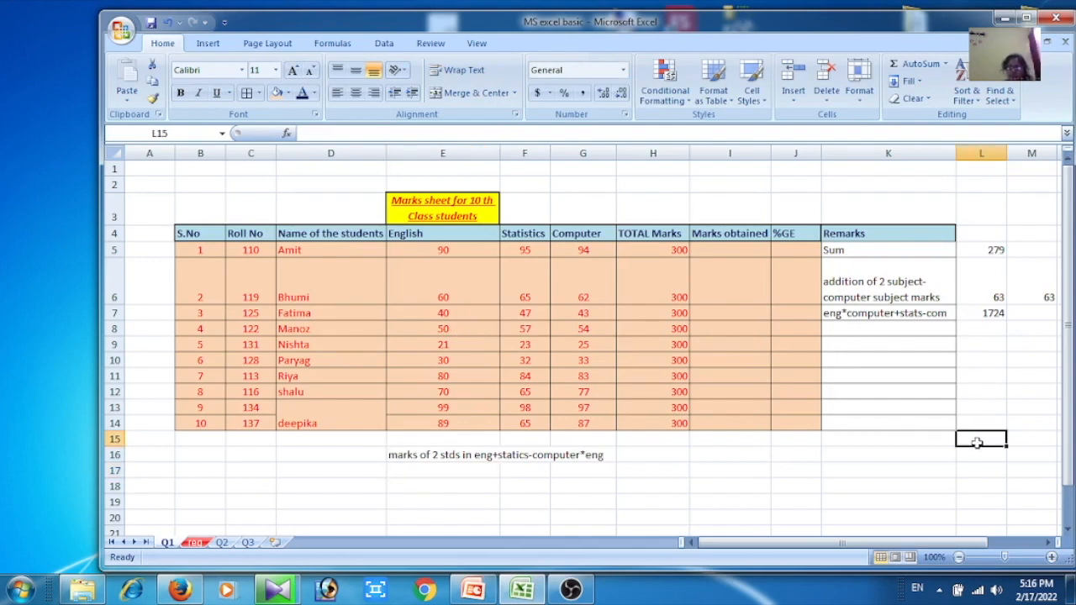
text(=)
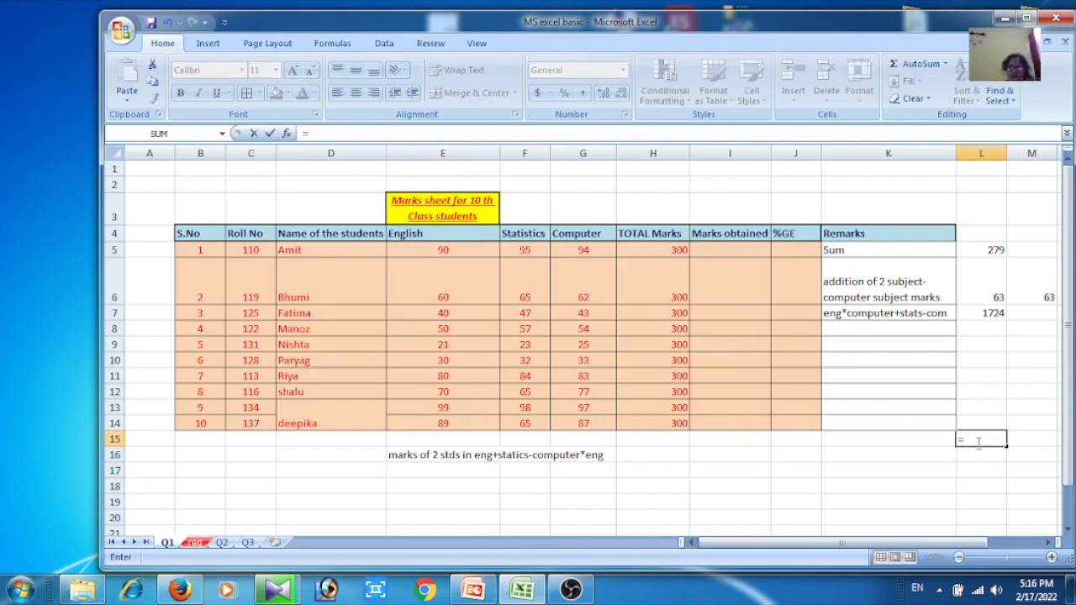
click(669, 455)
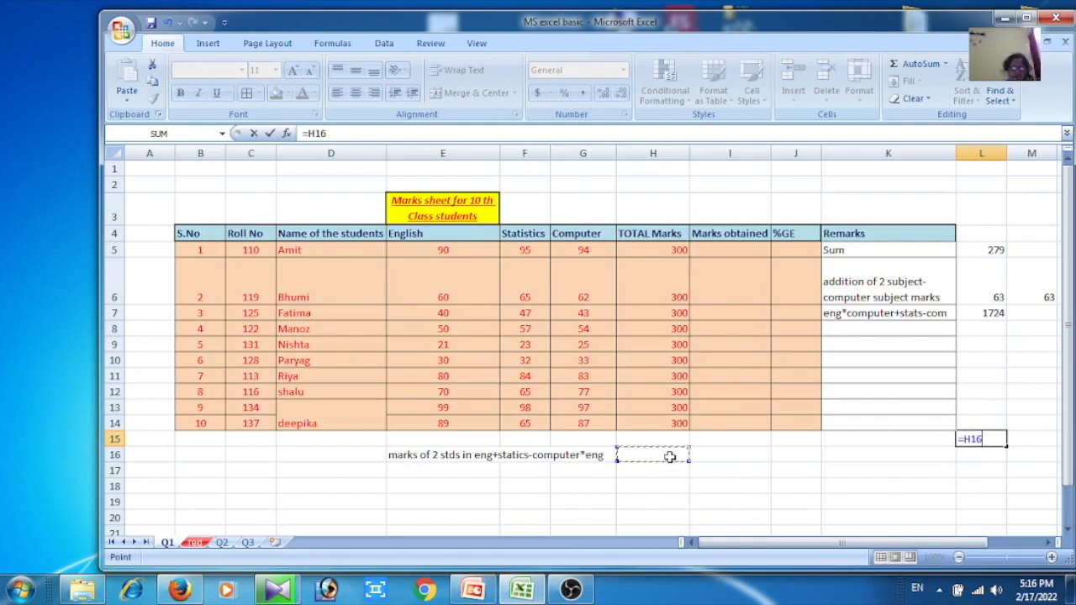
key(BackSpace)
key(BackSpace)
key(BackSpace)
click(670, 455)
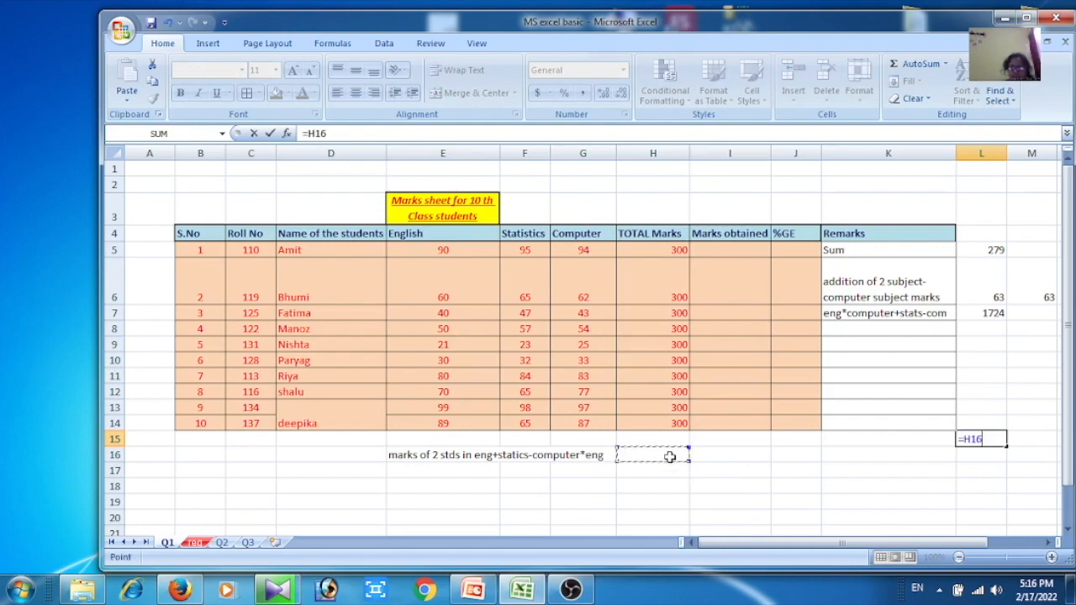
key(BackSpace)
key(BackSpace)
key(BackSpace)
key(BackSpace)
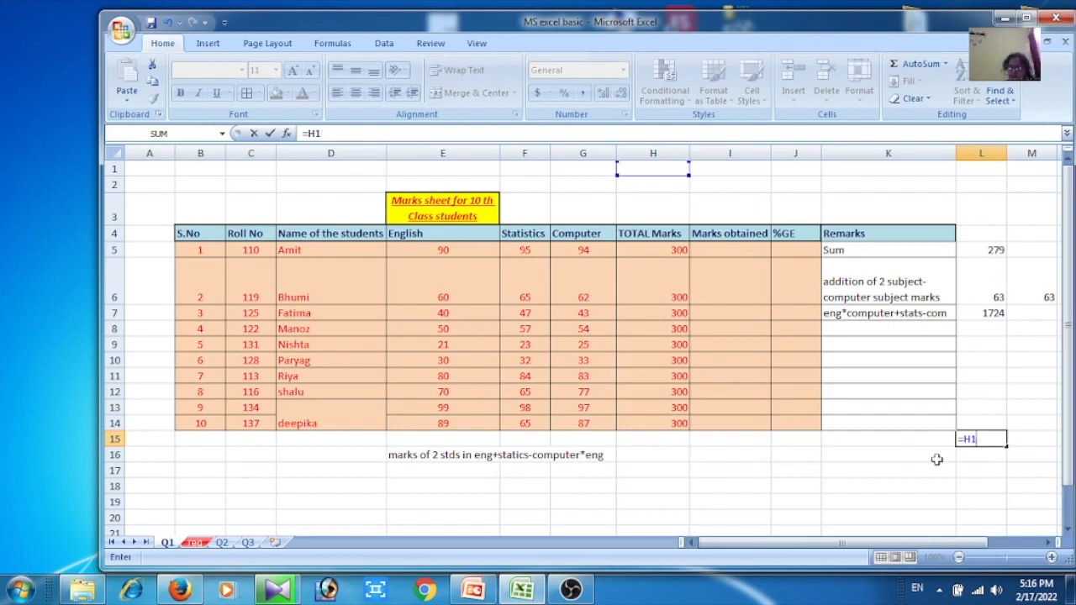
- Start a formula in H16, beside the label for the two students' marks
click(663, 454)
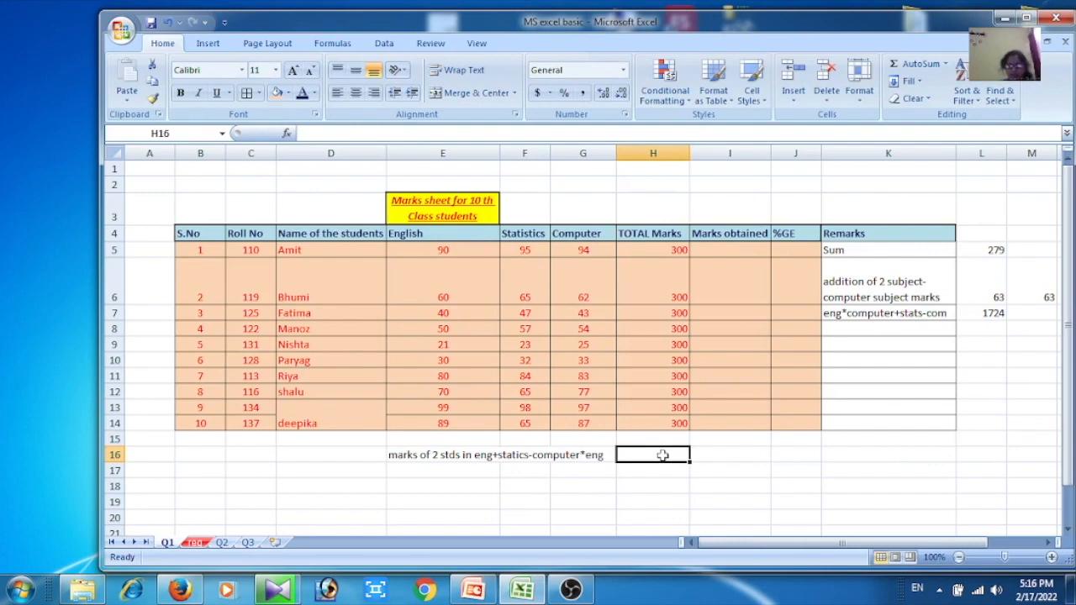
text(=)
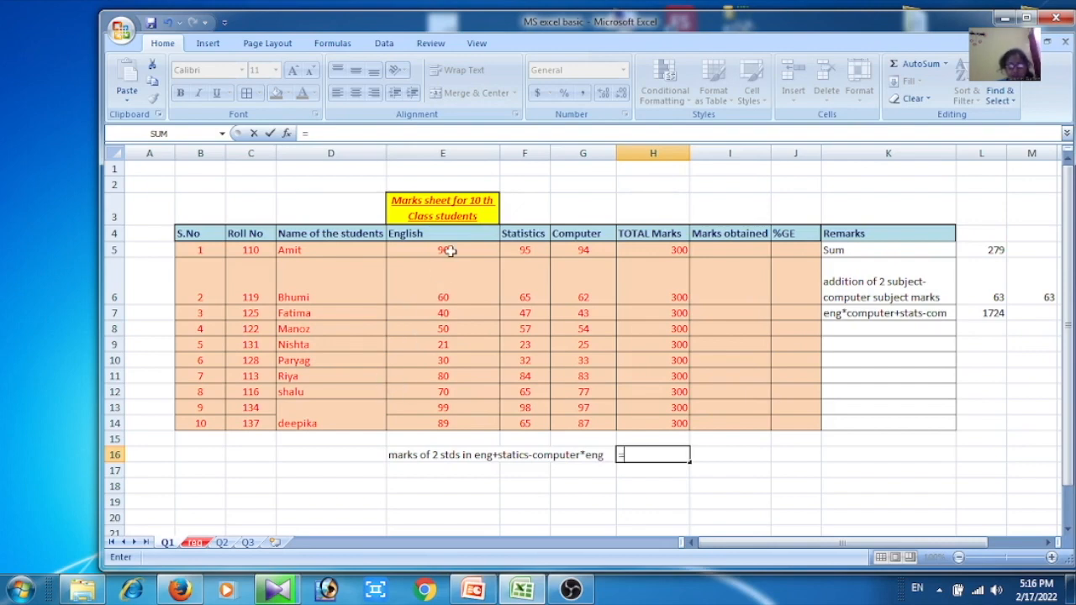
drag(450, 251, 457, 287)
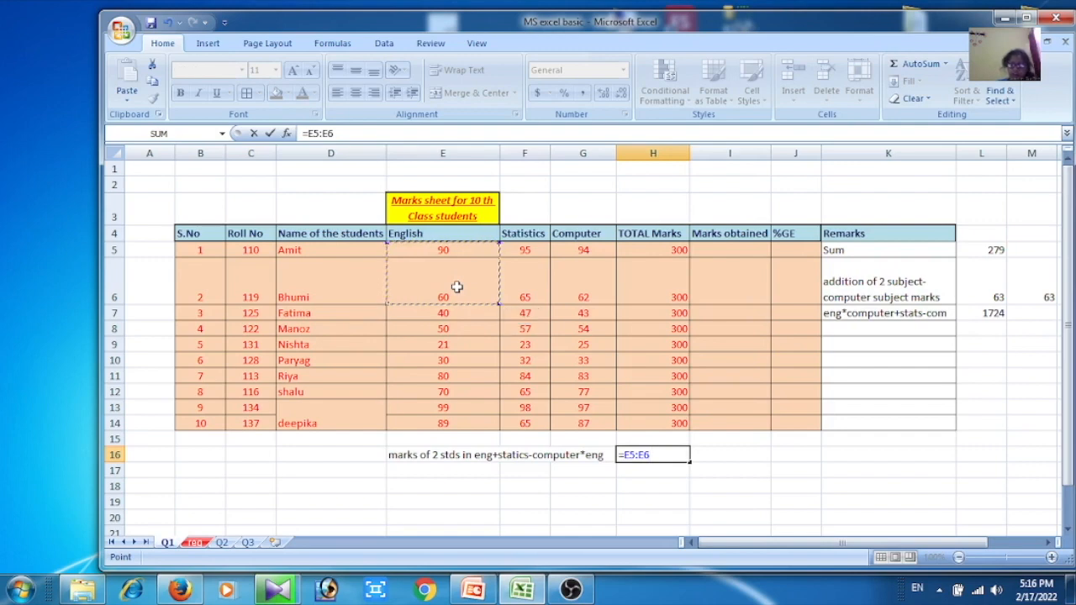
click(624, 454)
text(sum)
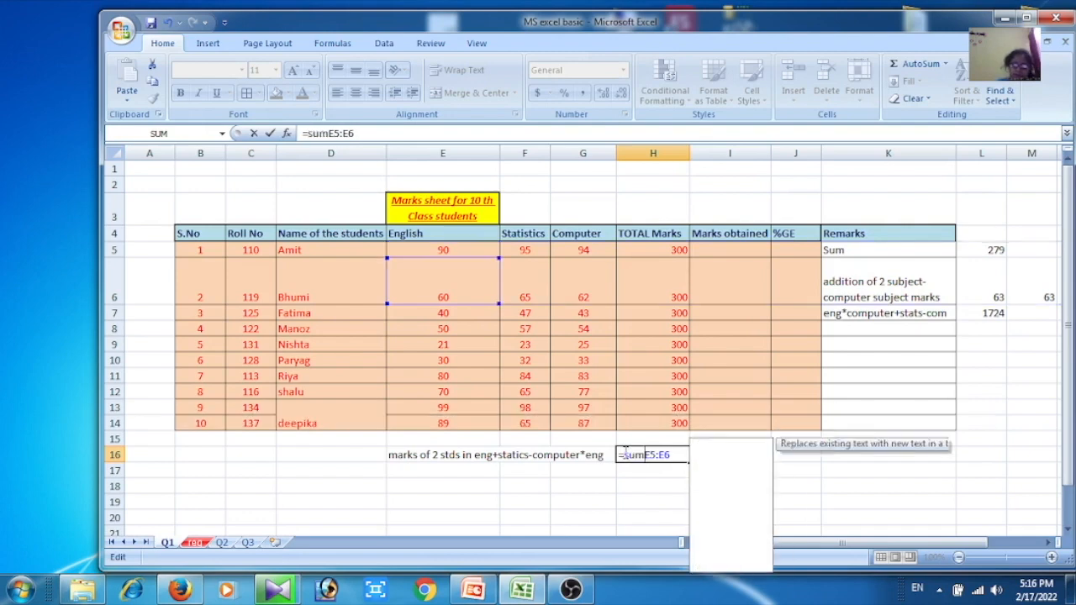
text(()
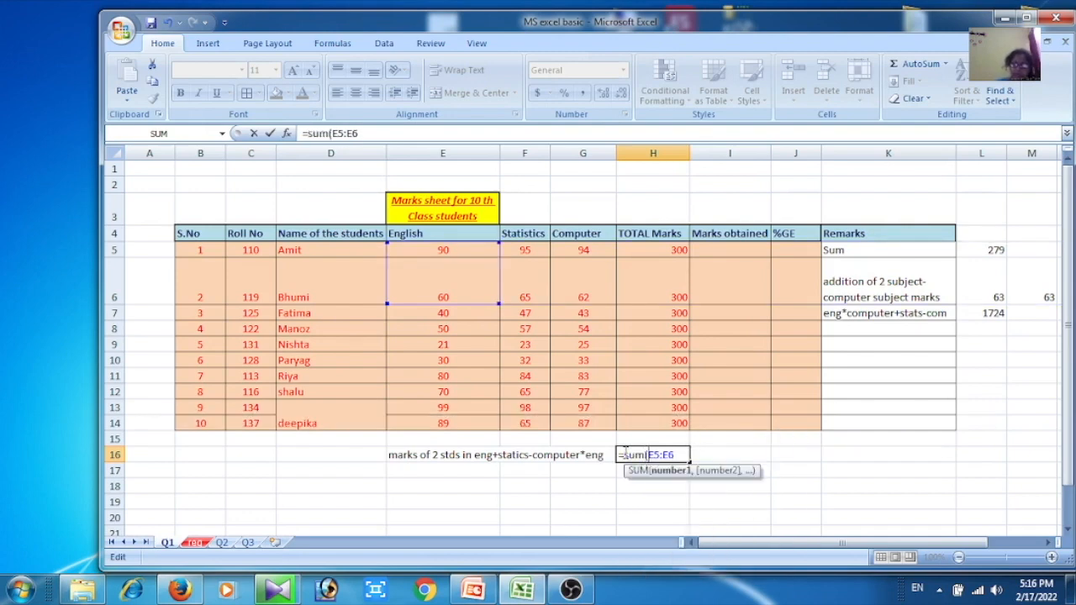
key(BackSpace)
key(BackSpace)
key(BackSpace)
key(BackSpace)
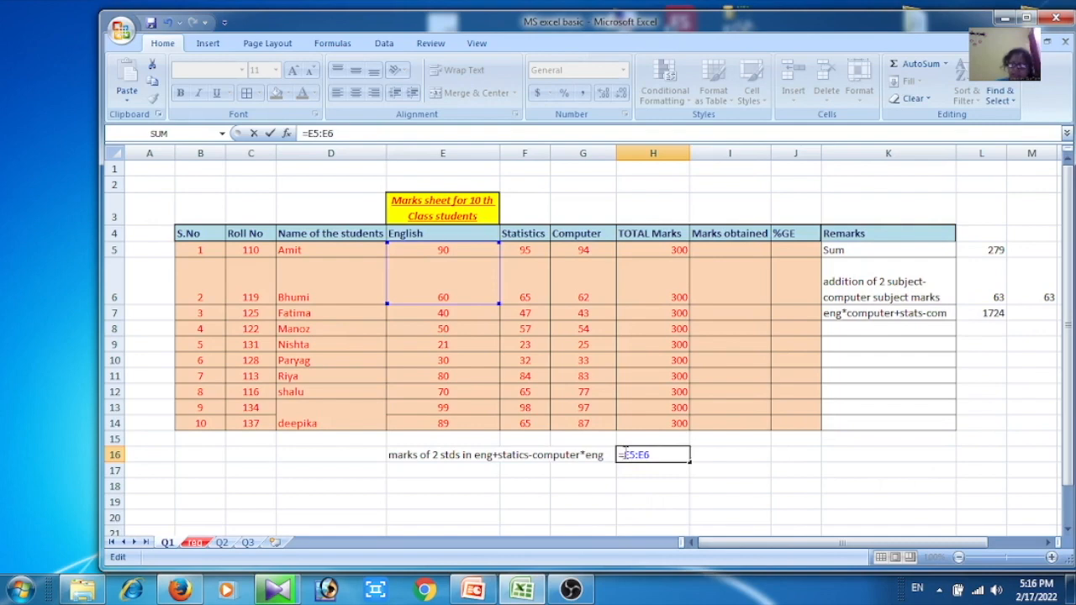
key(Page_Down)
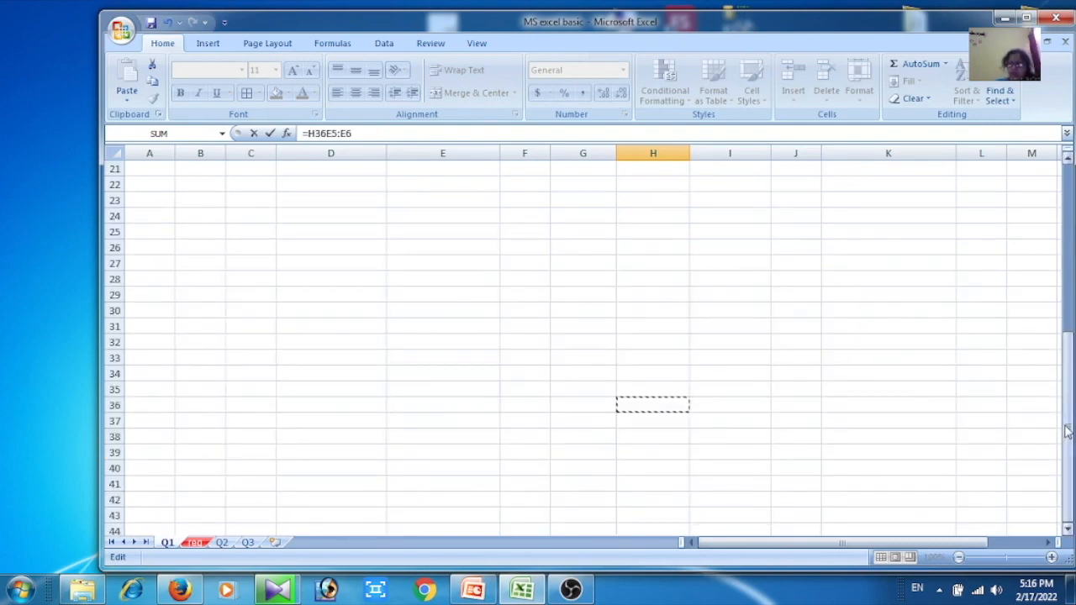
drag(1058, 428, 1061, 329)
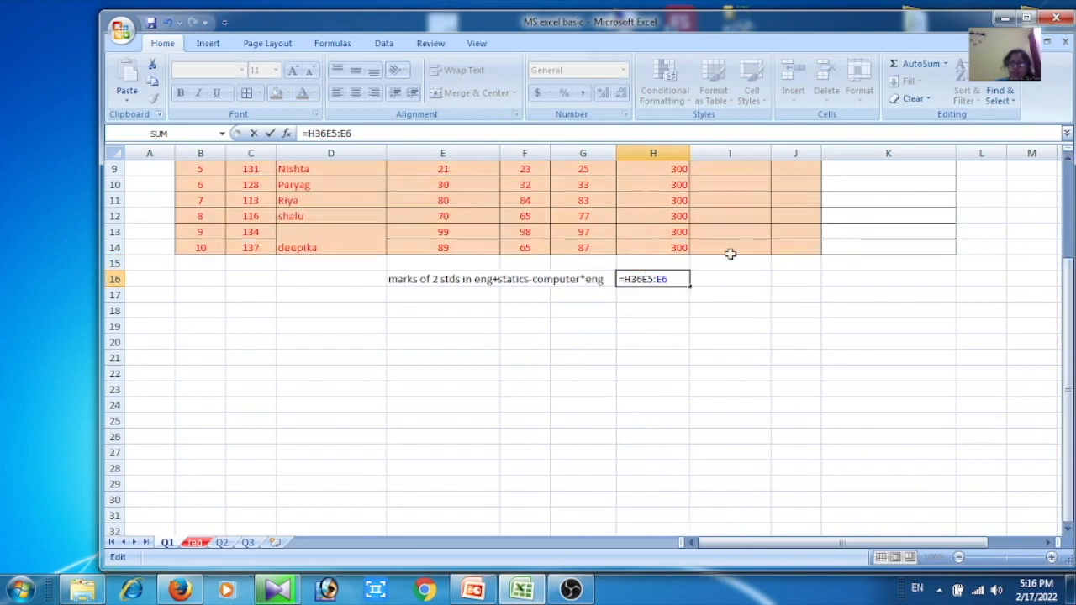
key(BackSpace)
key(BackSpace)
key(BackSpace)
key(BackSpace)
key(BackSpace)
key(BackSpace)
key(BackSpace)
key(BackSpace)
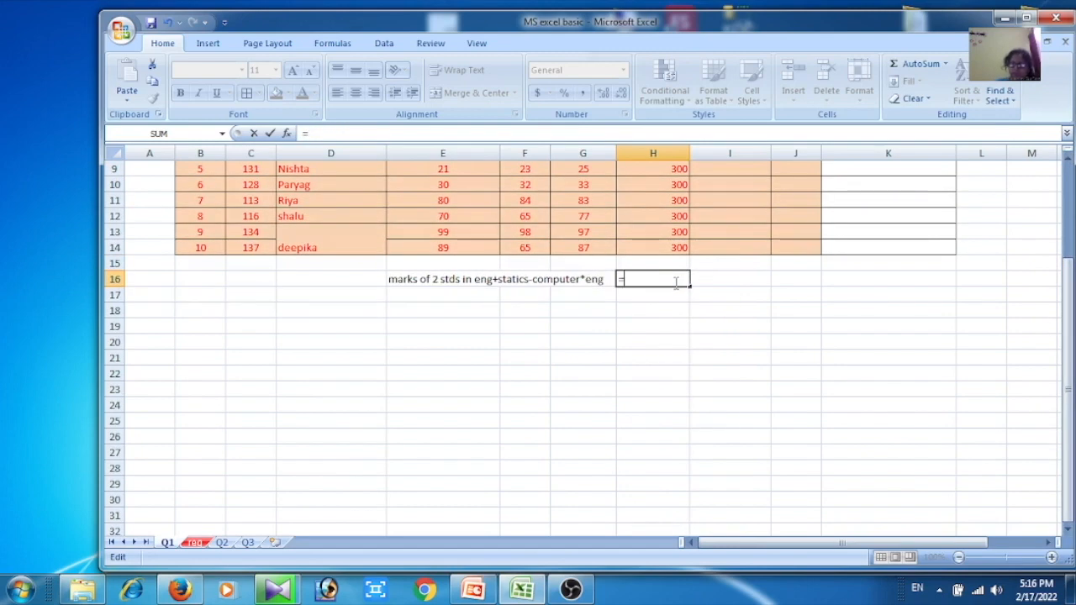
- Build the bracketed sum =(E5+E6) in H16 from the first two students' English marks
drag(1069, 271, 1069, 265)
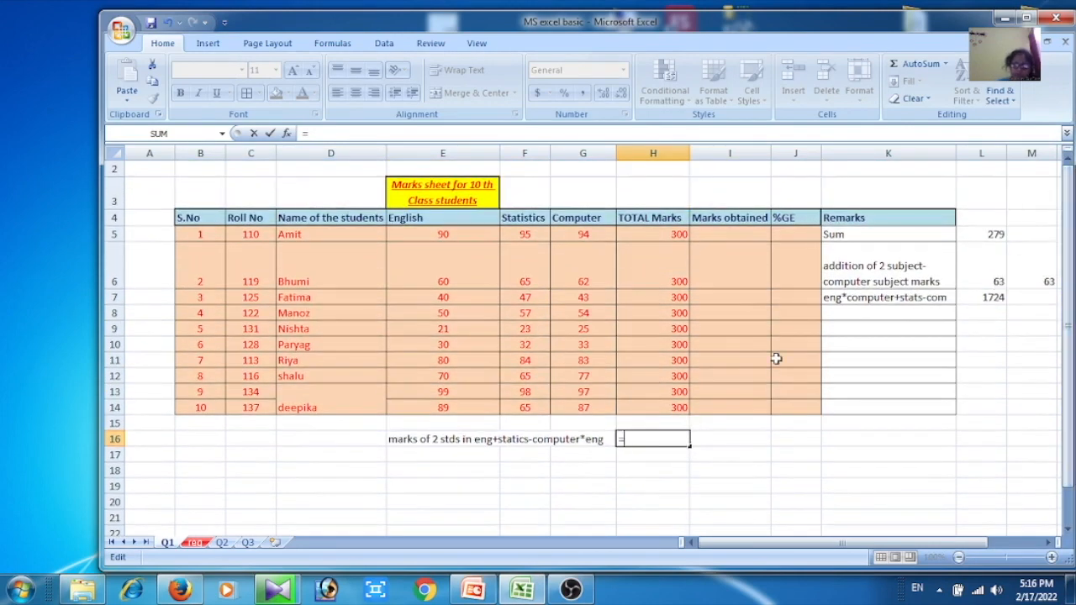
click(461, 238)
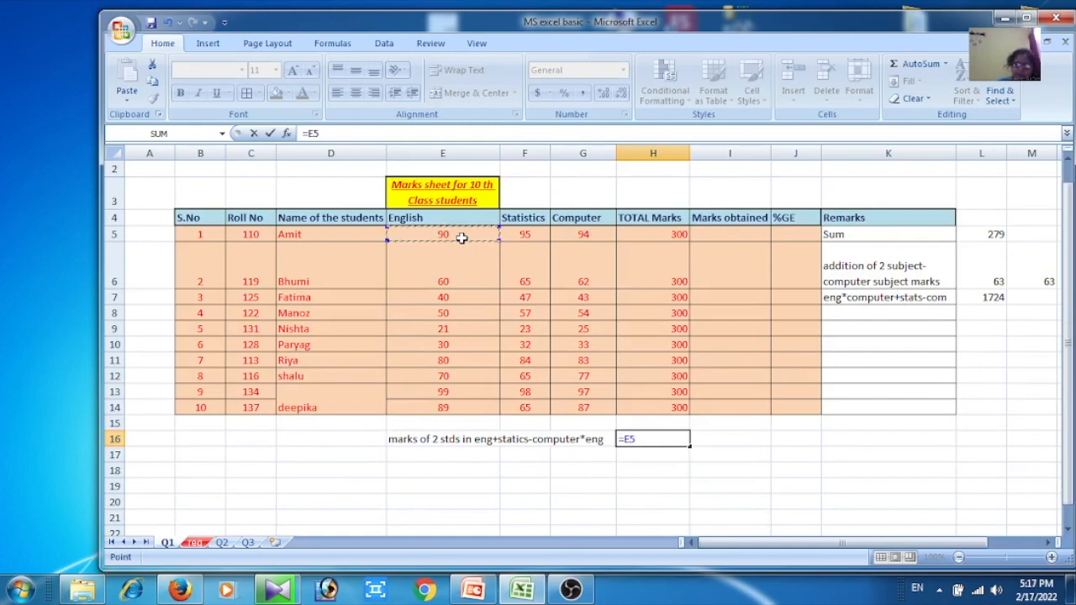
text(+)
click(457, 276)
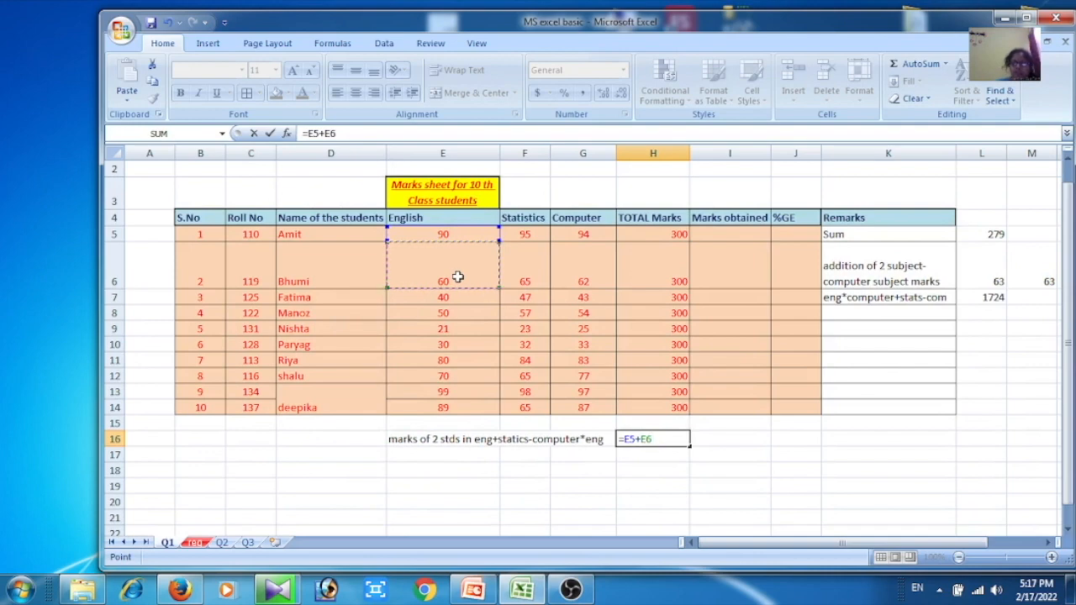
text())
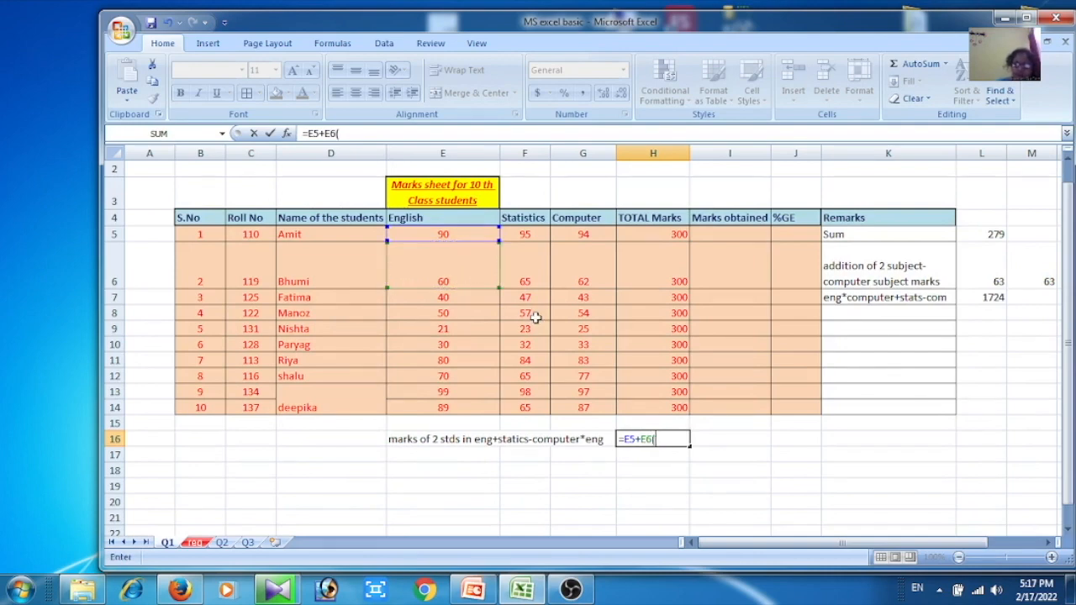
key(BackSpace)
text())
click(624, 439)
text(()
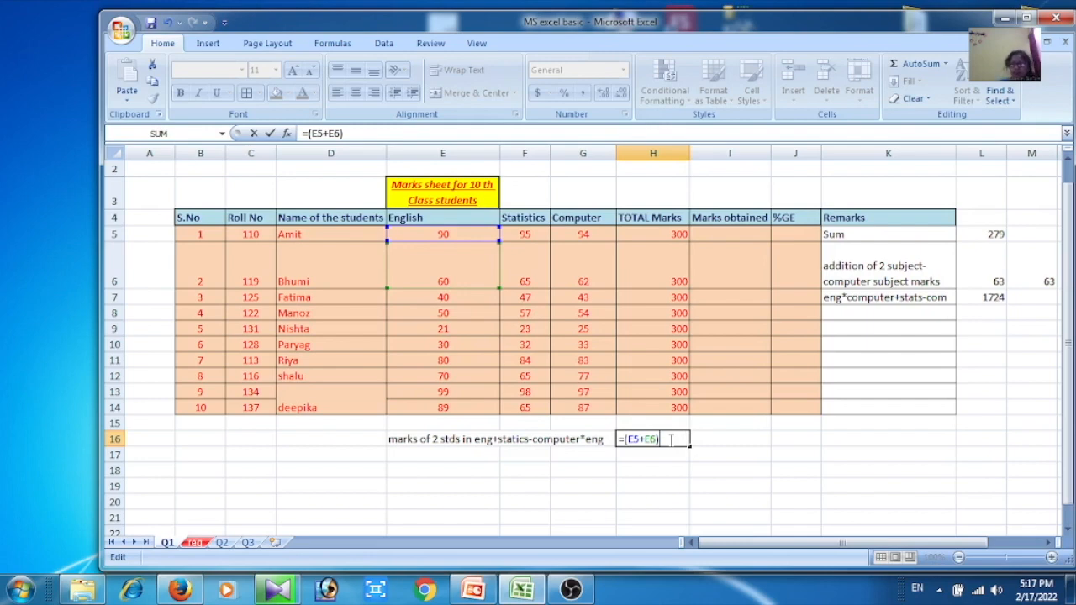
- Append +(F5:F6)-(G5:G6) to the H16 formula for the two students' Statistics and Computer marks
text(+)
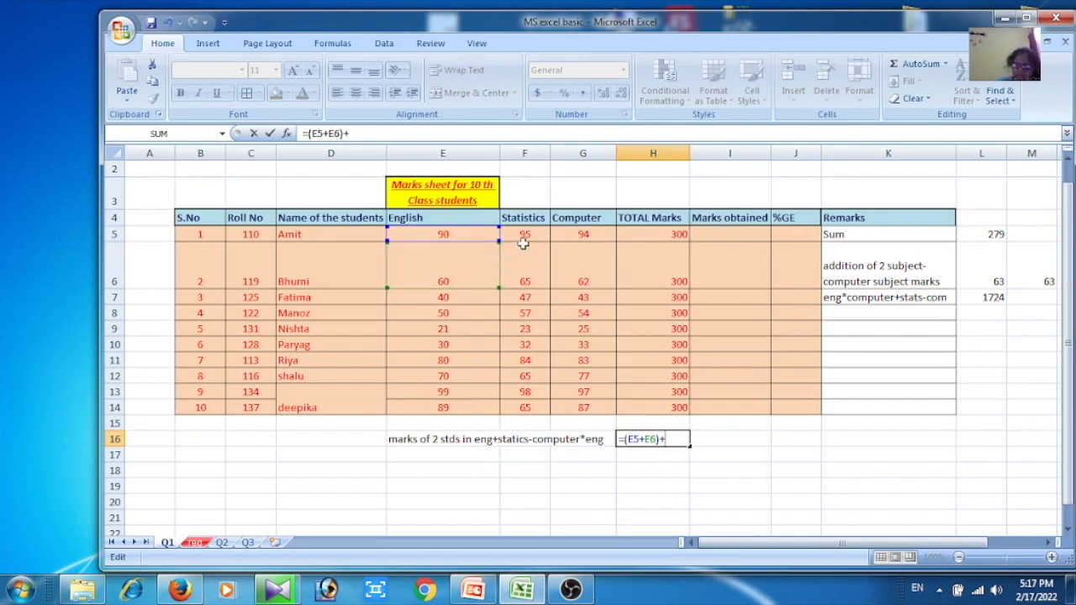
text(()
drag(523, 236, 526, 264)
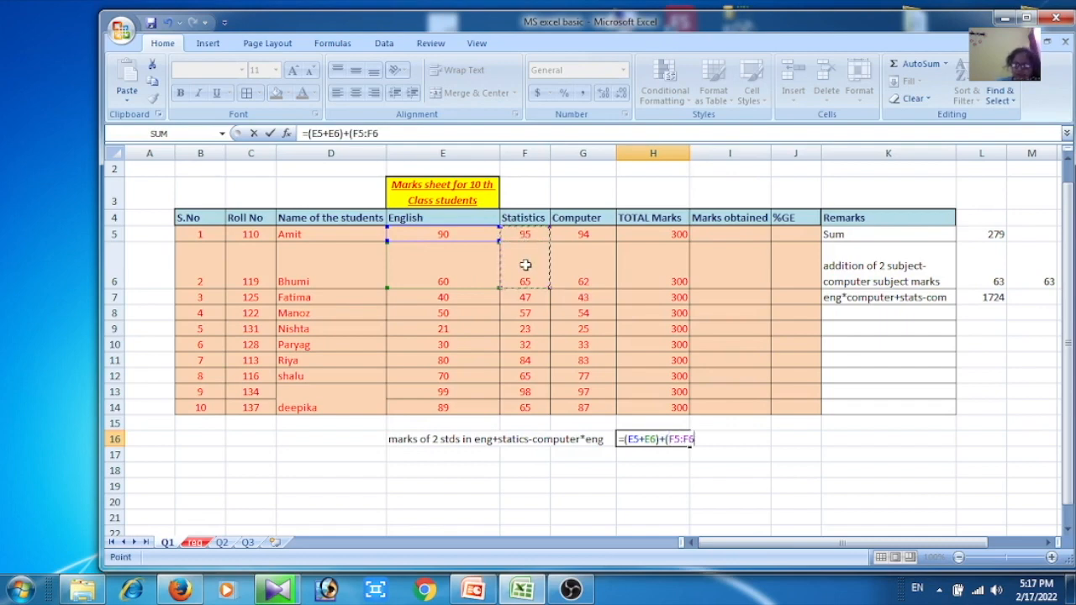
text()-)
drag(598, 231, 599, 275)
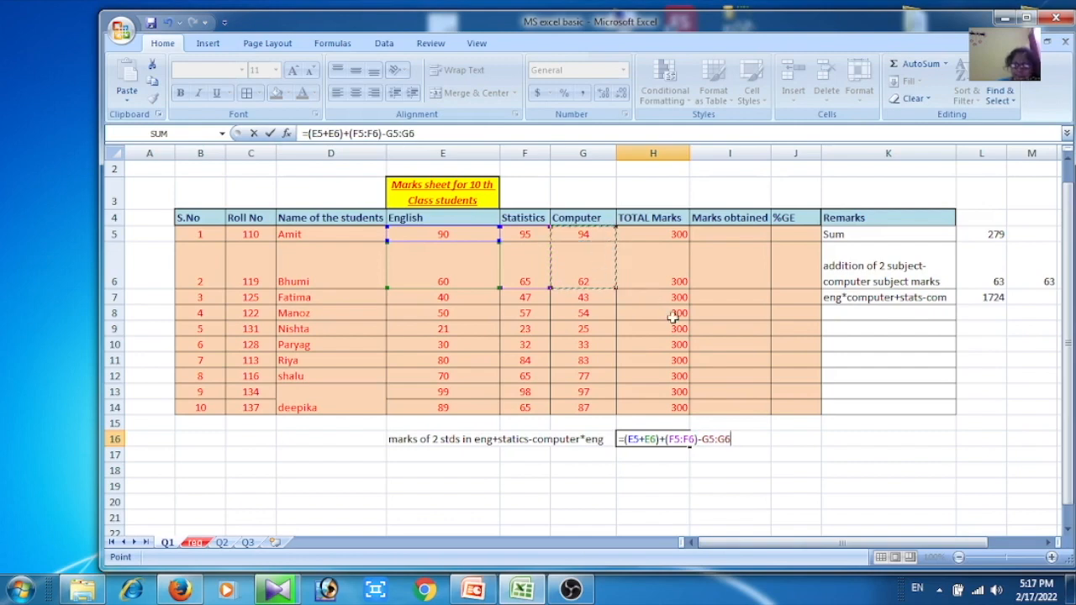
click(706, 438)
text(()
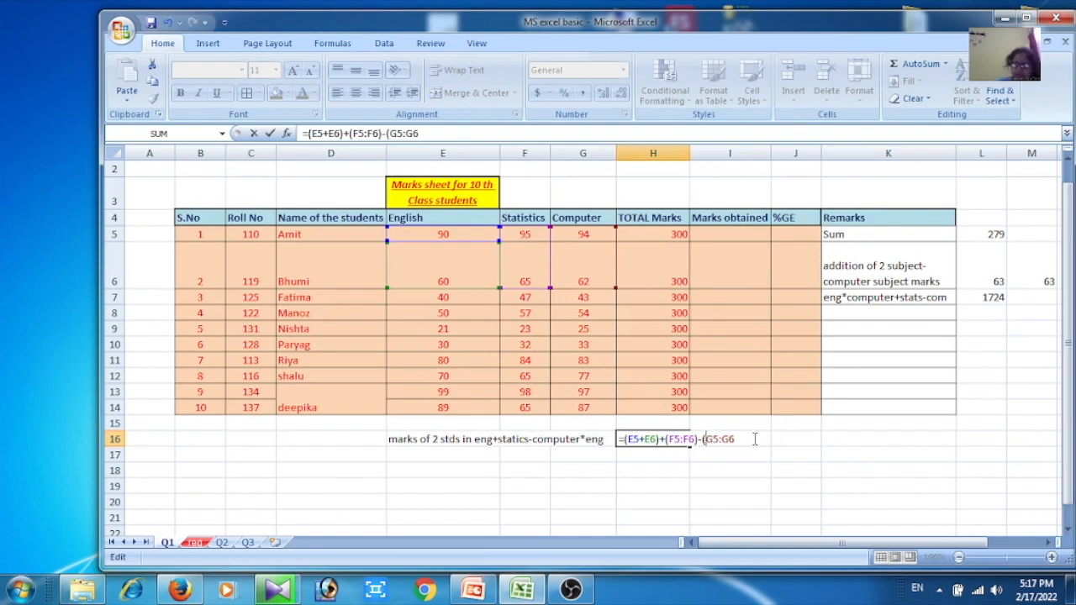
click(755, 439)
text())
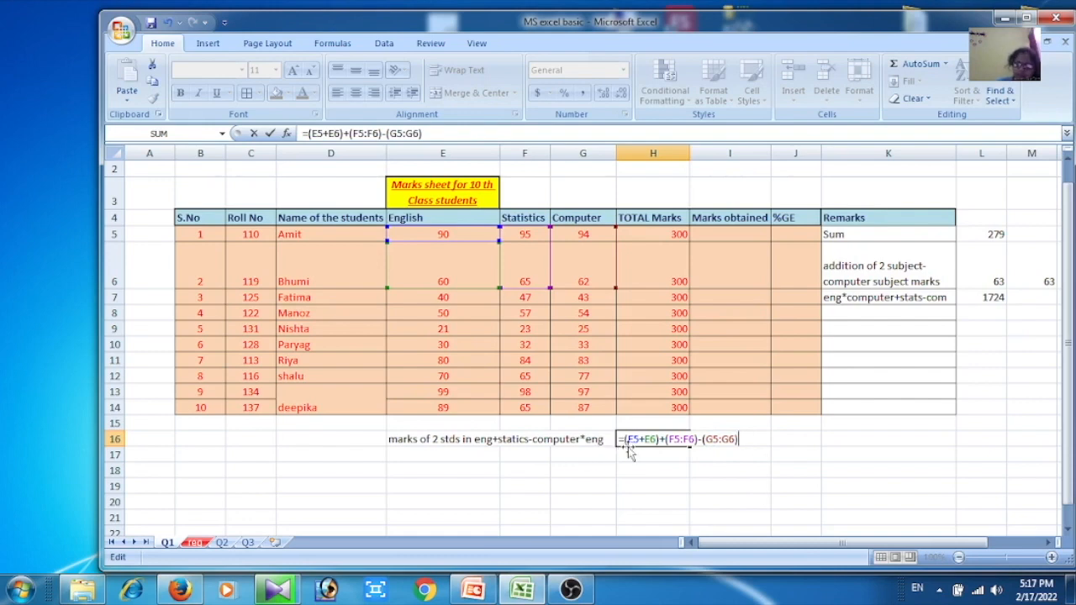
- Extend the H16 formula with a multiplication by the bracketed English marks range, *(E5:E6)
text(*)
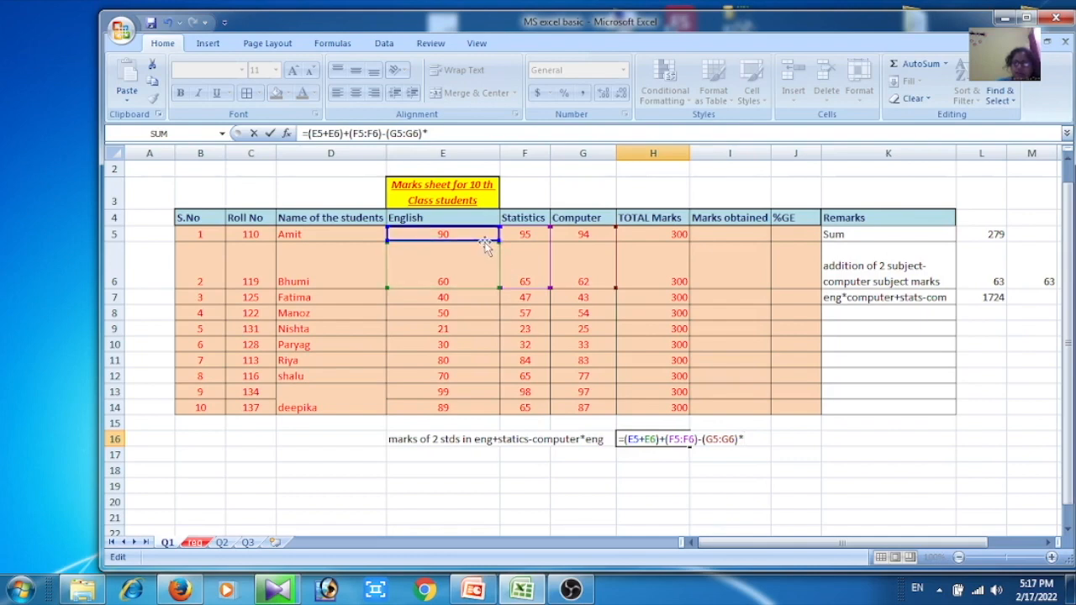
drag(480, 235, 486, 272)
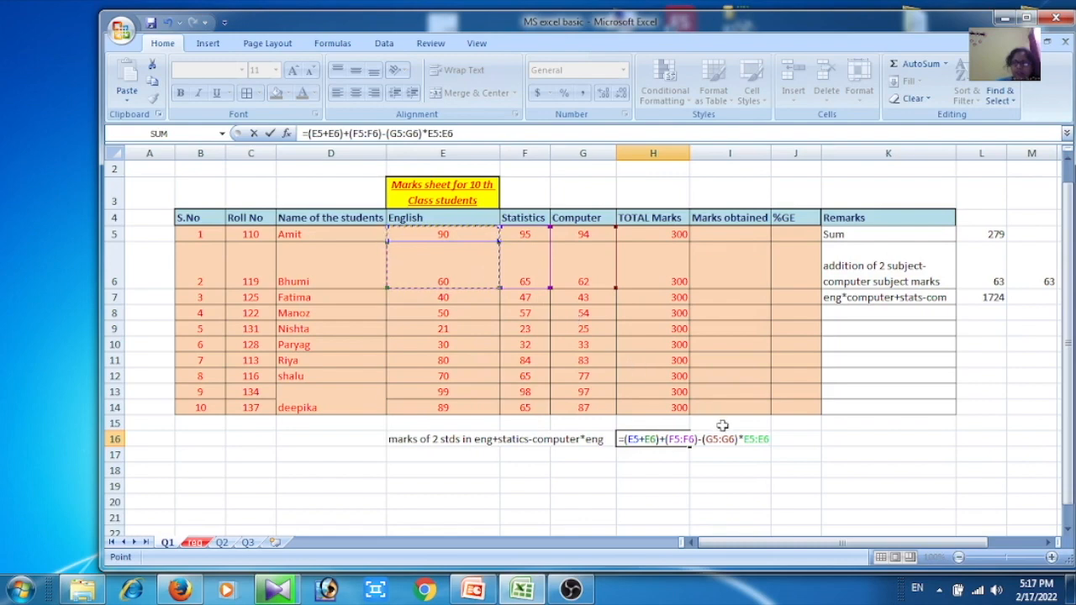
click(745, 439)
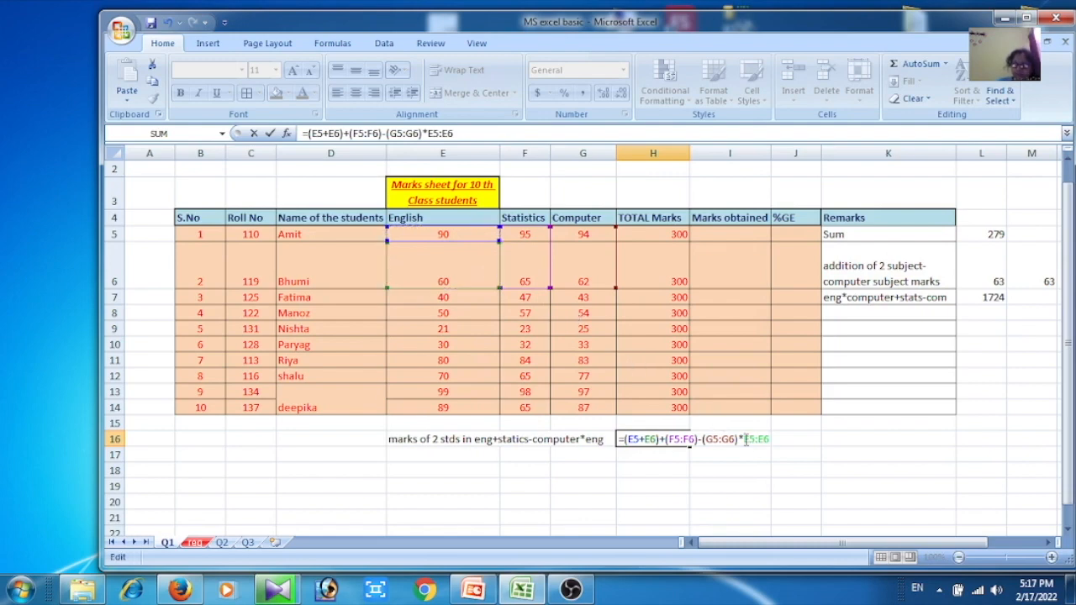
text(()
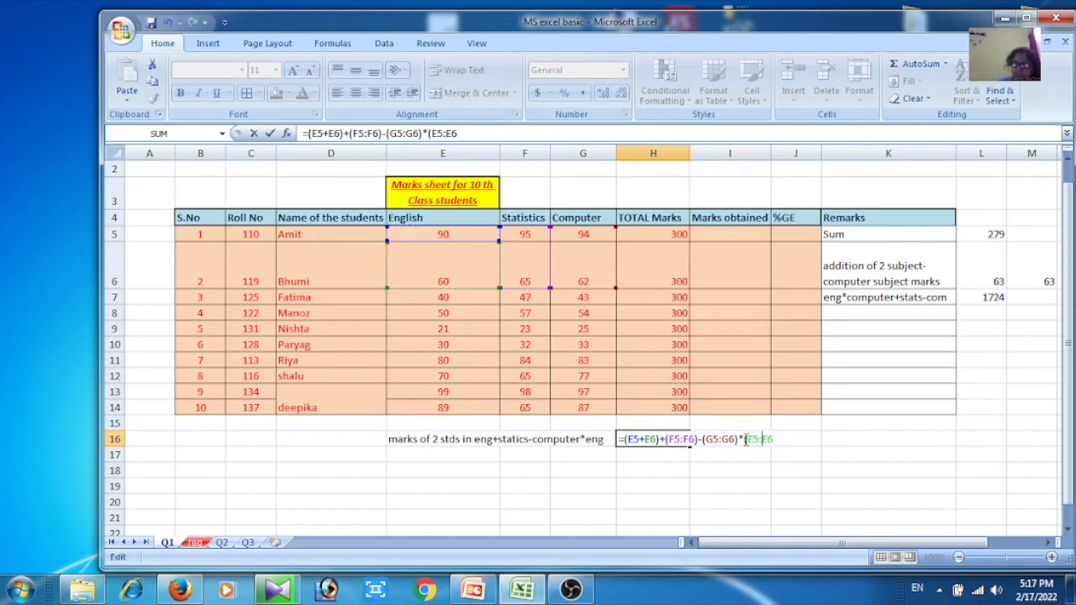
text())
- Replace the range colons in the H16 formula with plus signs and enter it as =(E5+E6)+(F5+F6)-(G5+G6)*(E5+E6)
click(762, 439)
key(BackSpace)
text(+)
key(BackSpace)
text(+)
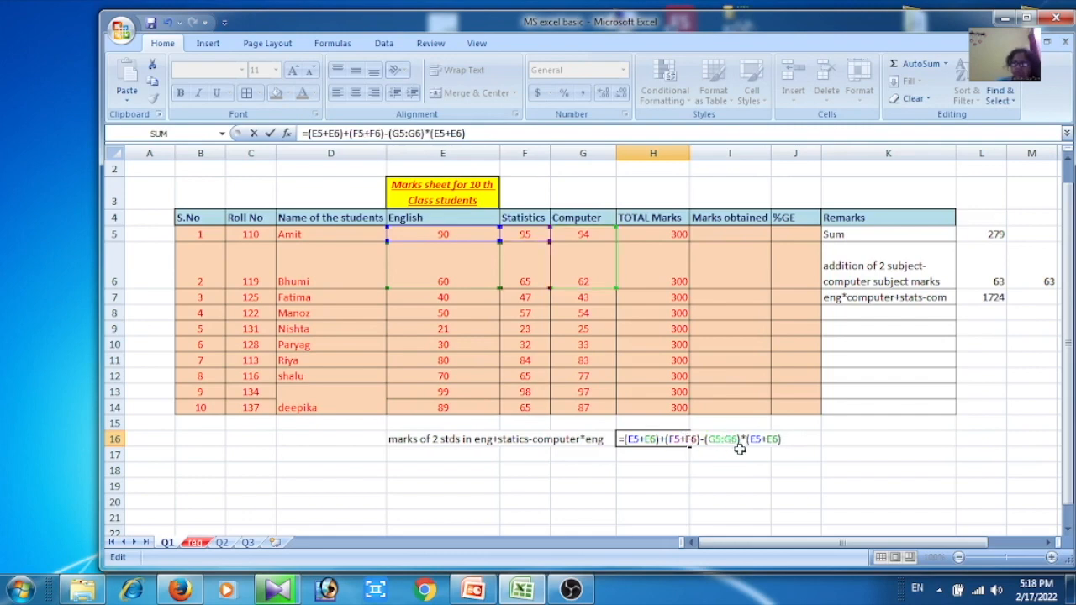
click(726, 440)
key(BackSpace)
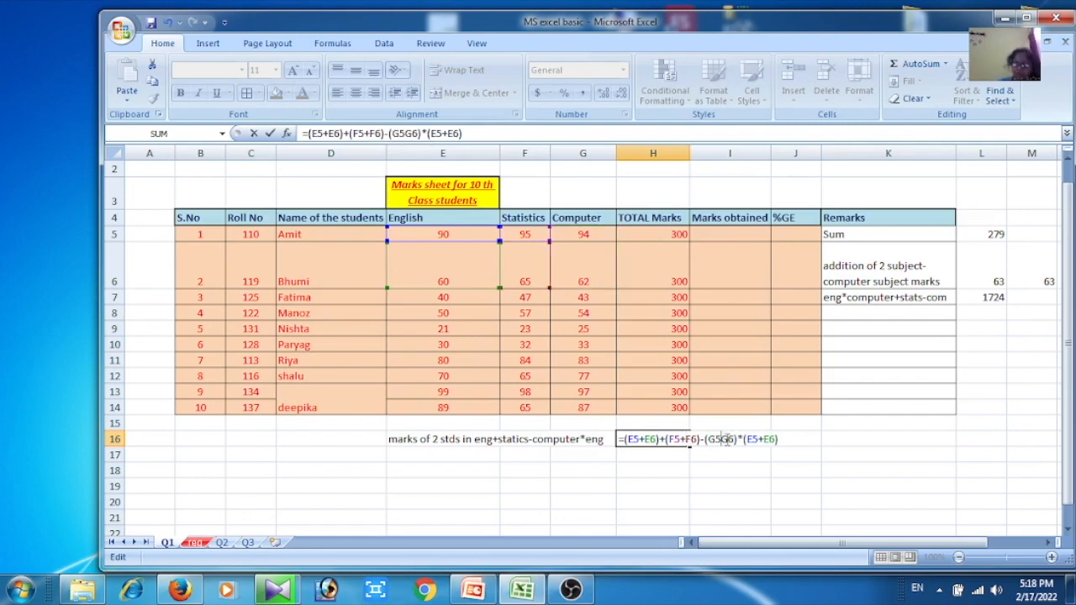
text(+)
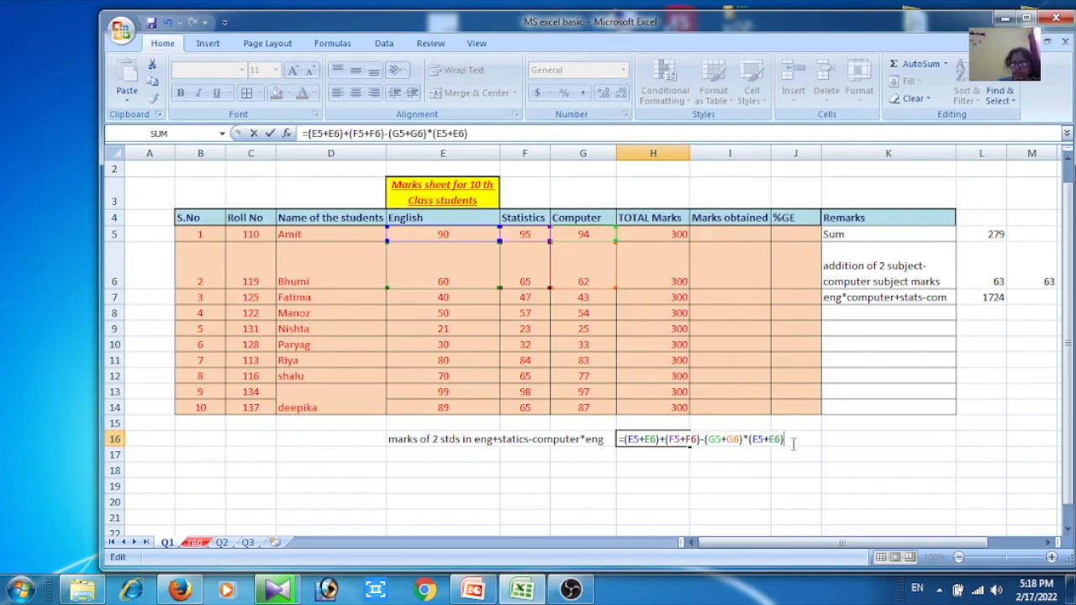
key(Return)
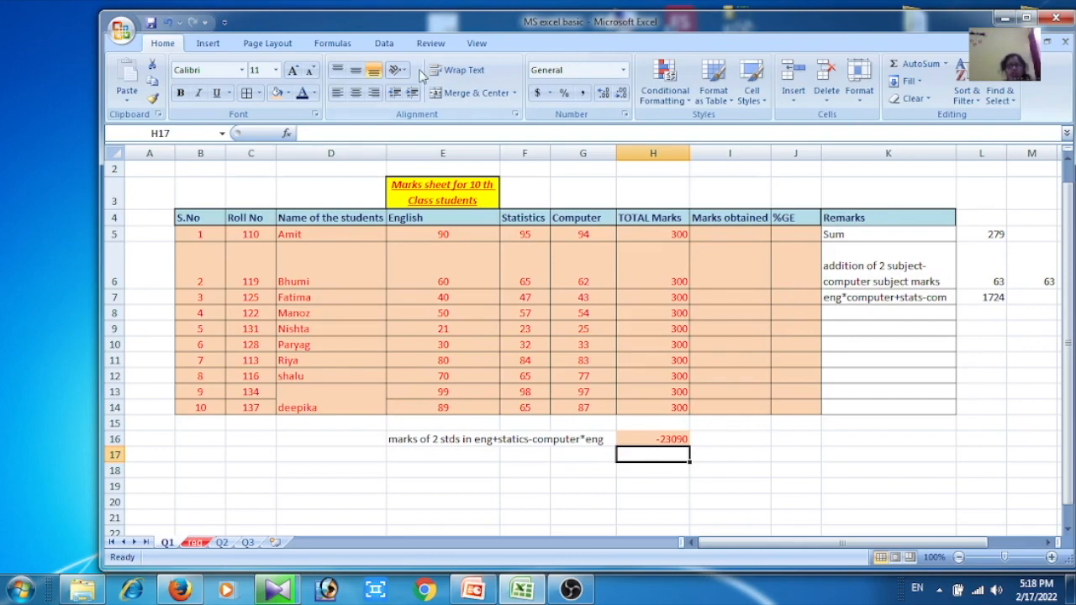
- Open the third recent document, the payroll workbook, and close it without saving
click(126, 35)
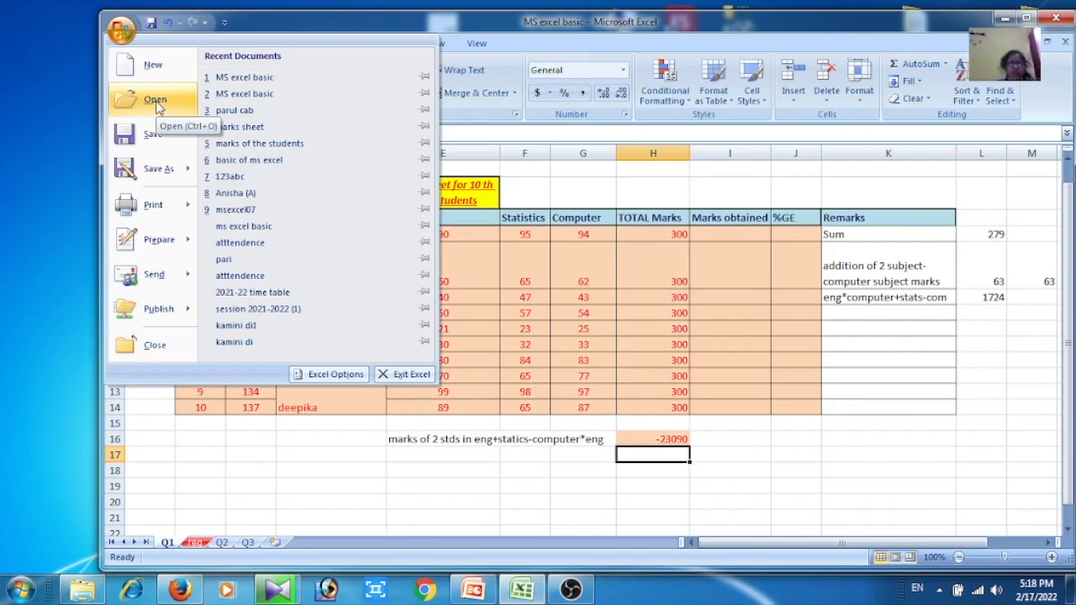
click(235, 112)
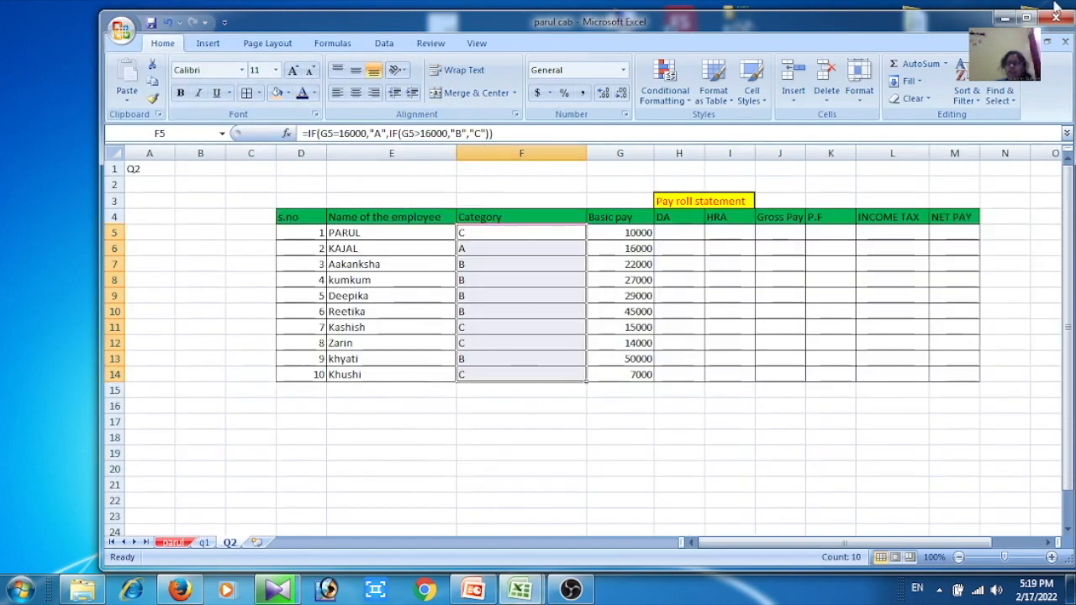
click(1064, 43)
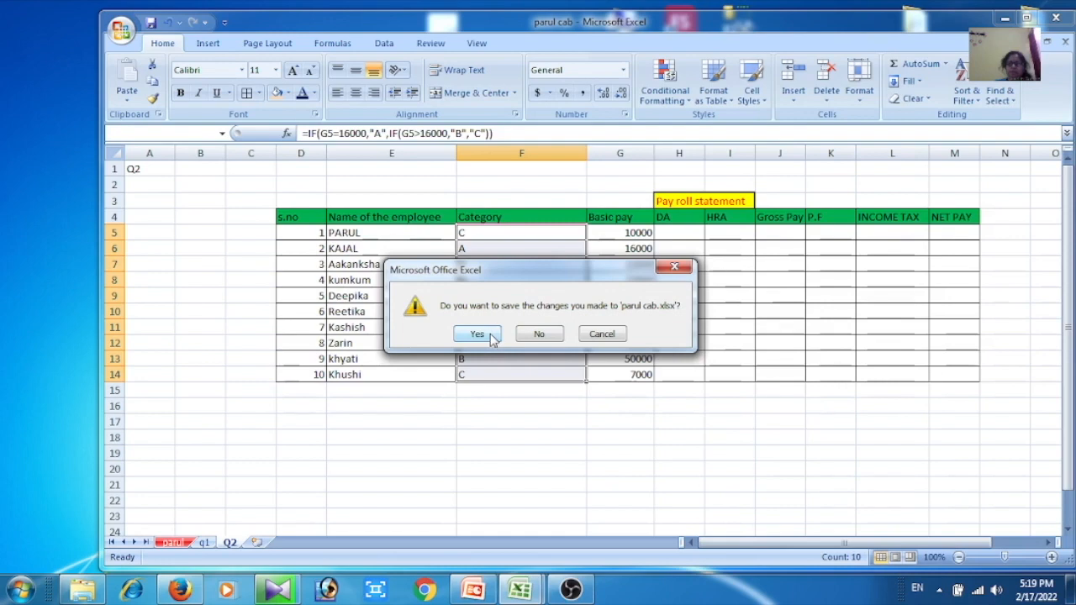
click(539, 335)
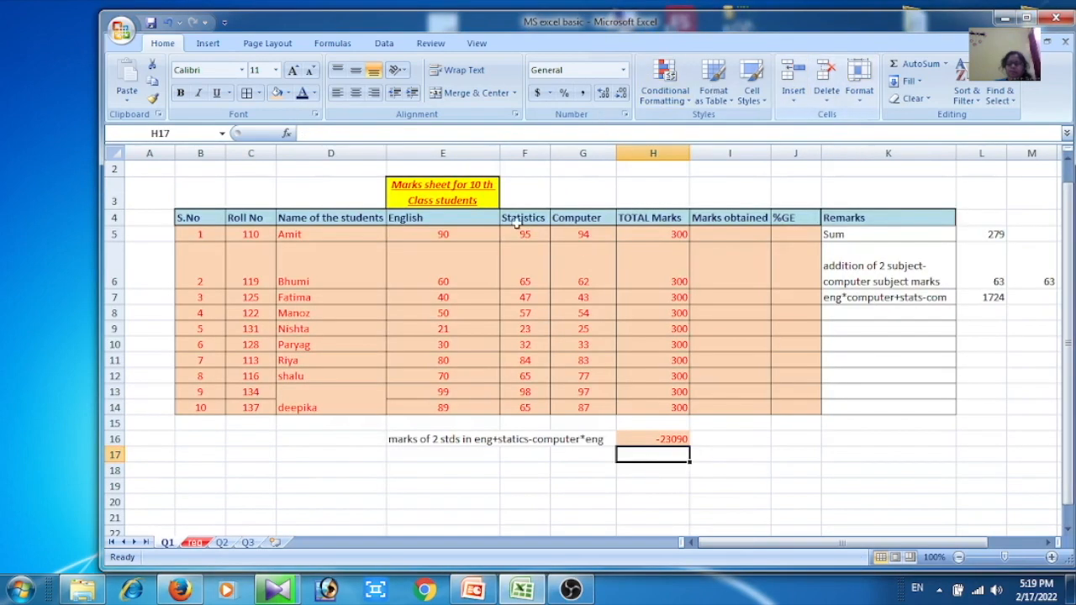
- Set the print scope to the entire workbook, view its print preview, and close the preview
click(120, 31)
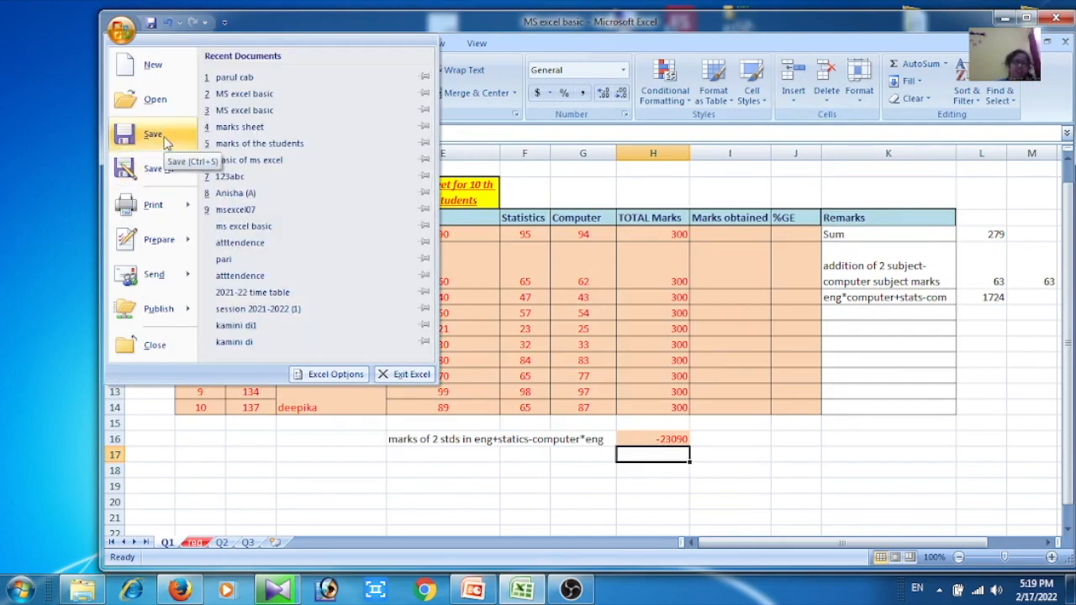
mouse_move(168, 170)
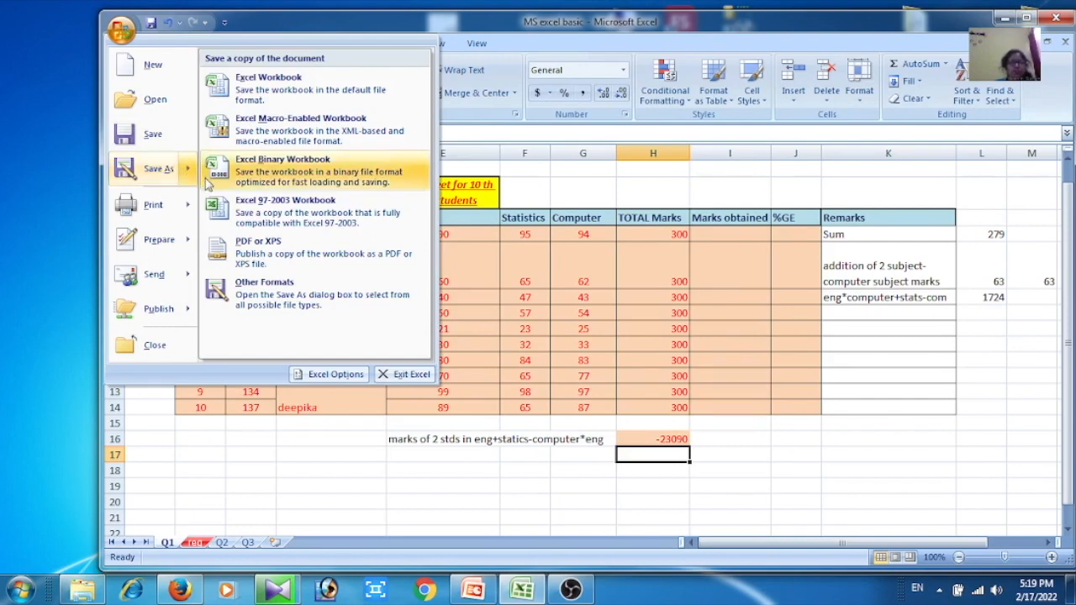
mouse_move(162, 210)
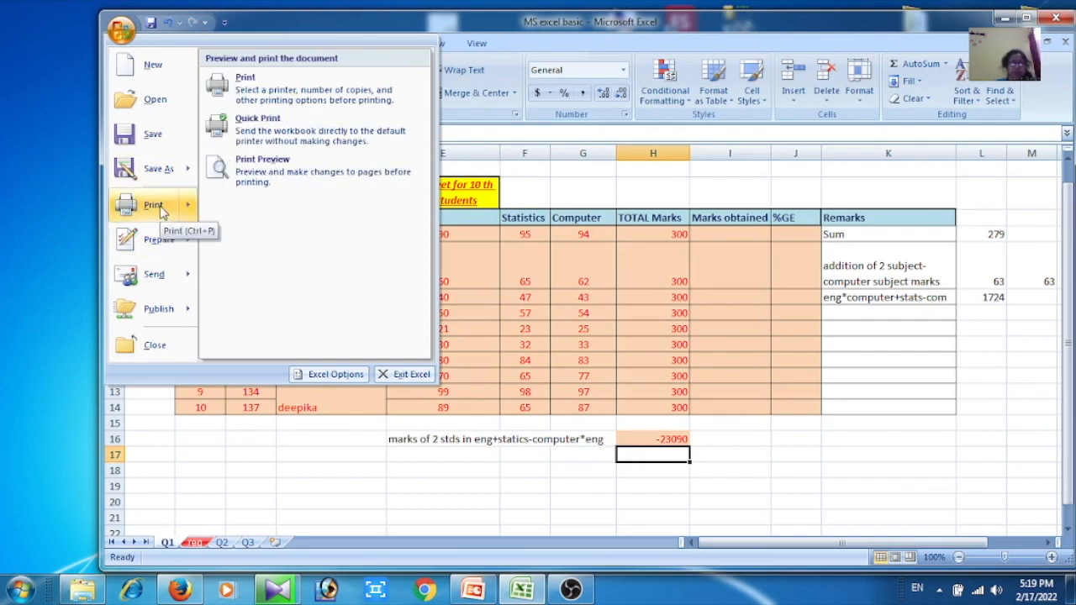
click(161, 210)
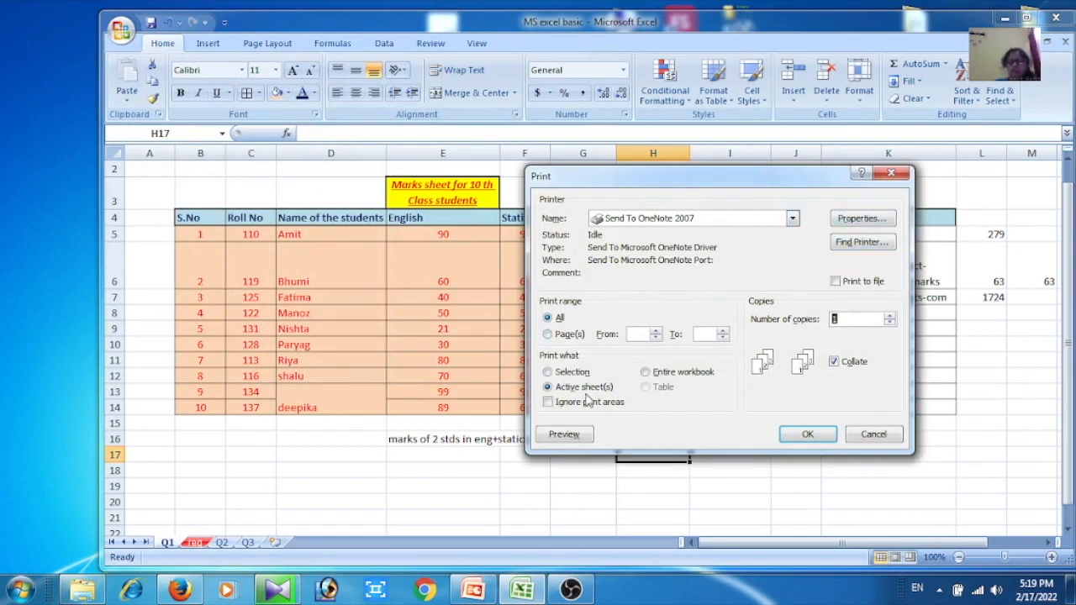
click(646, 374)
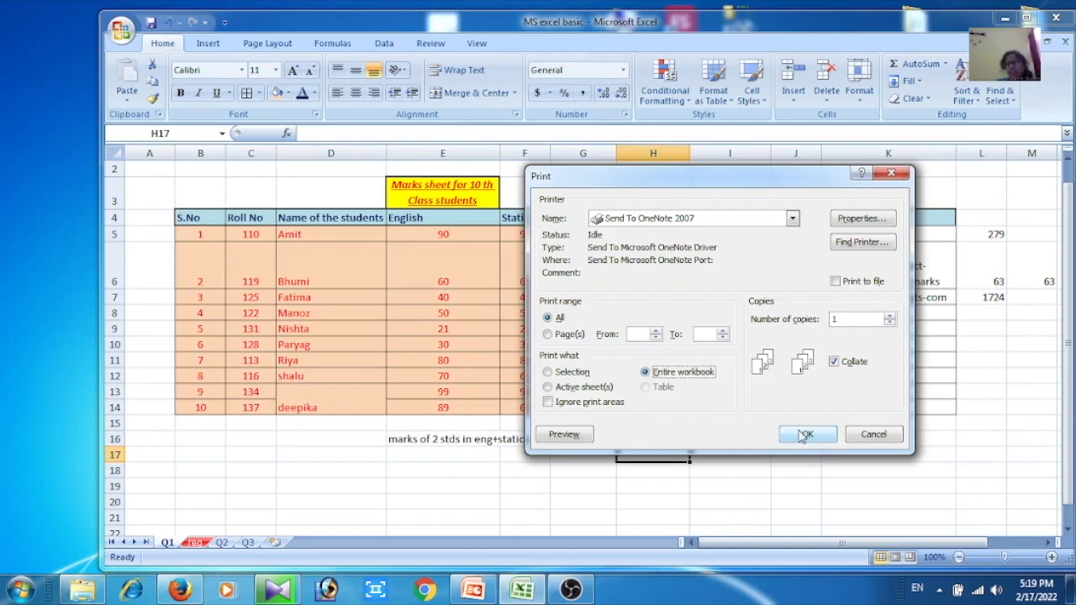
click(563, 434)
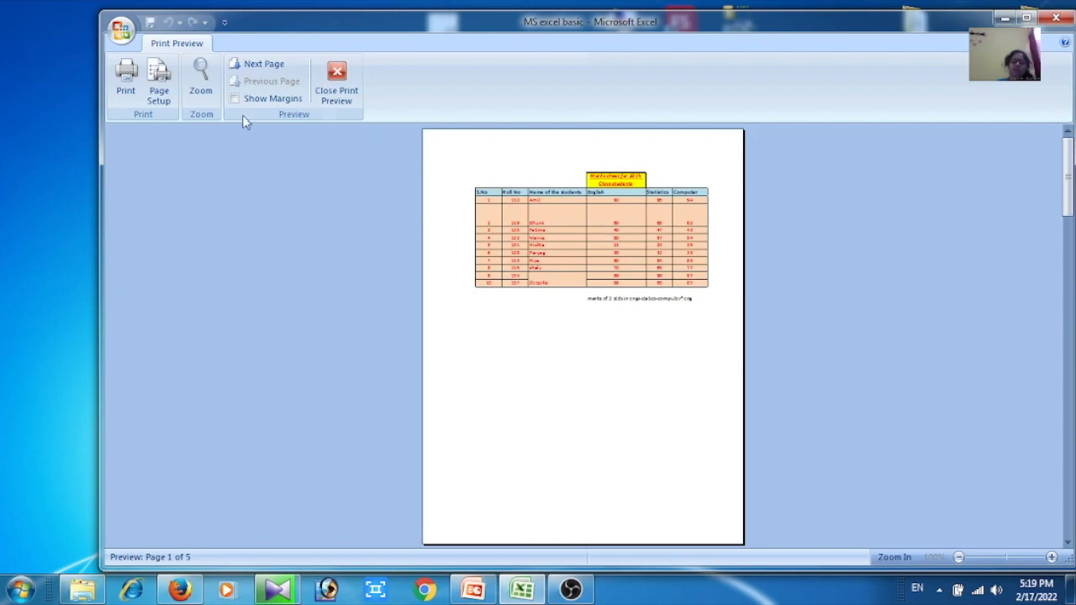
click(330, 91)
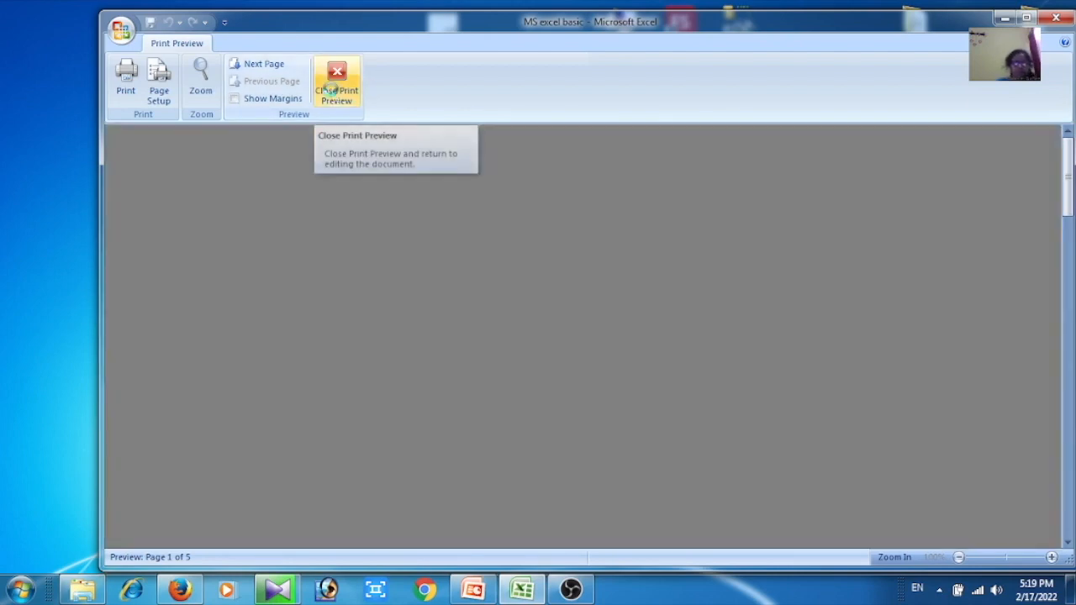
- Try to apply Restricted Access permission to the workbook, declining the rights management service sign-up
click(121, 30)
mouse_move(170, 242)
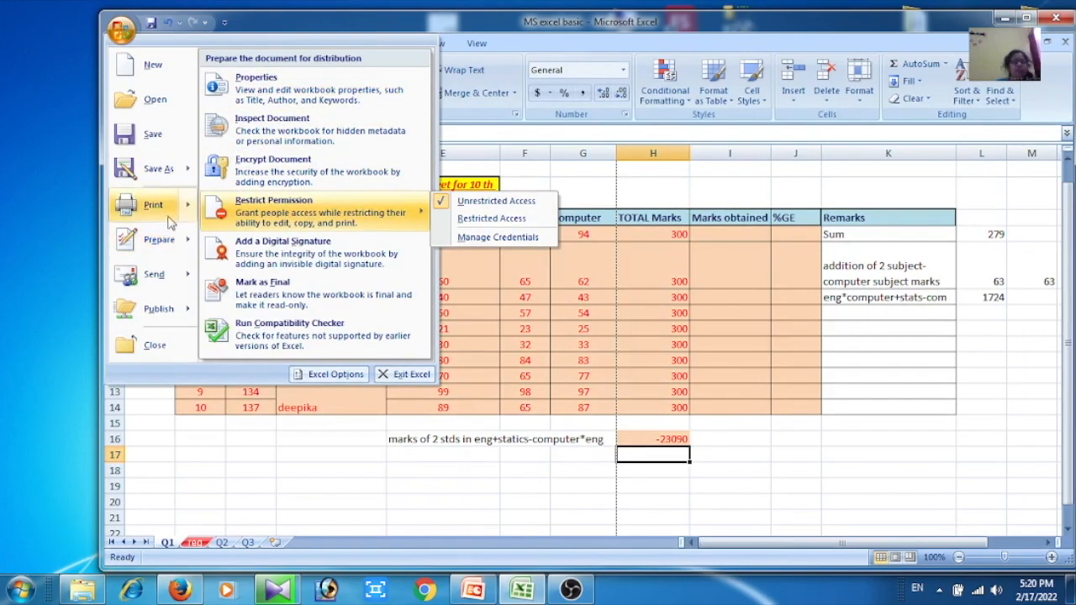
mouse_move(173, 212)
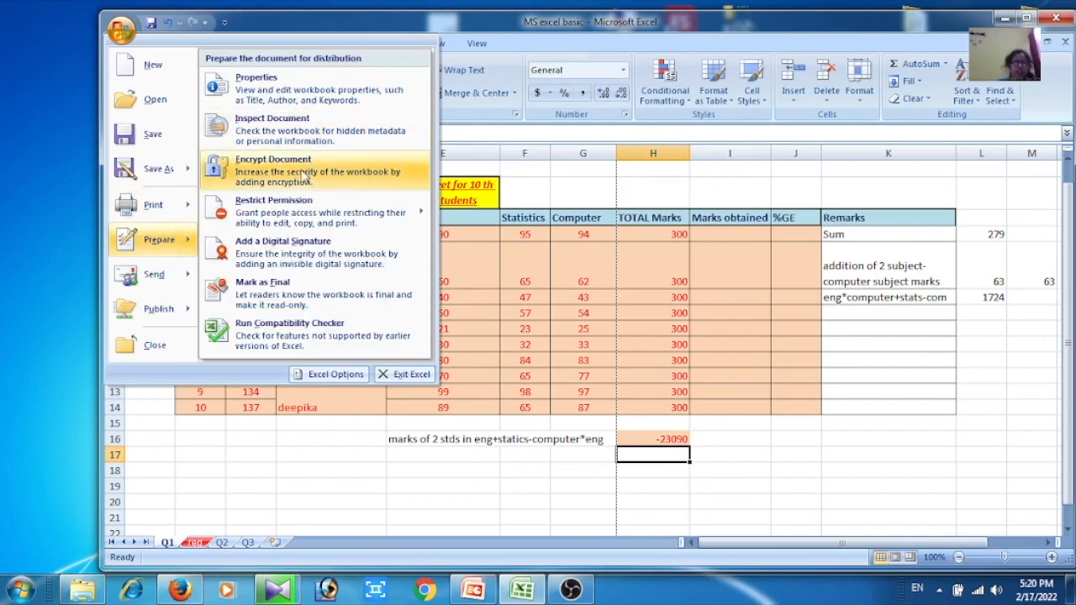
mouse_move(299, 204)
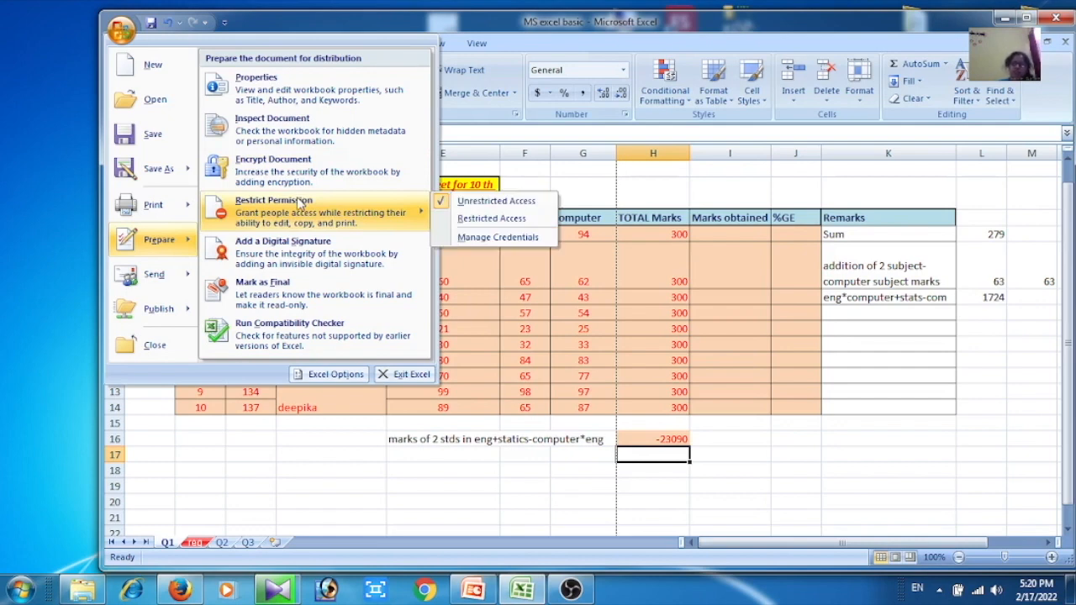
click(496, 219)
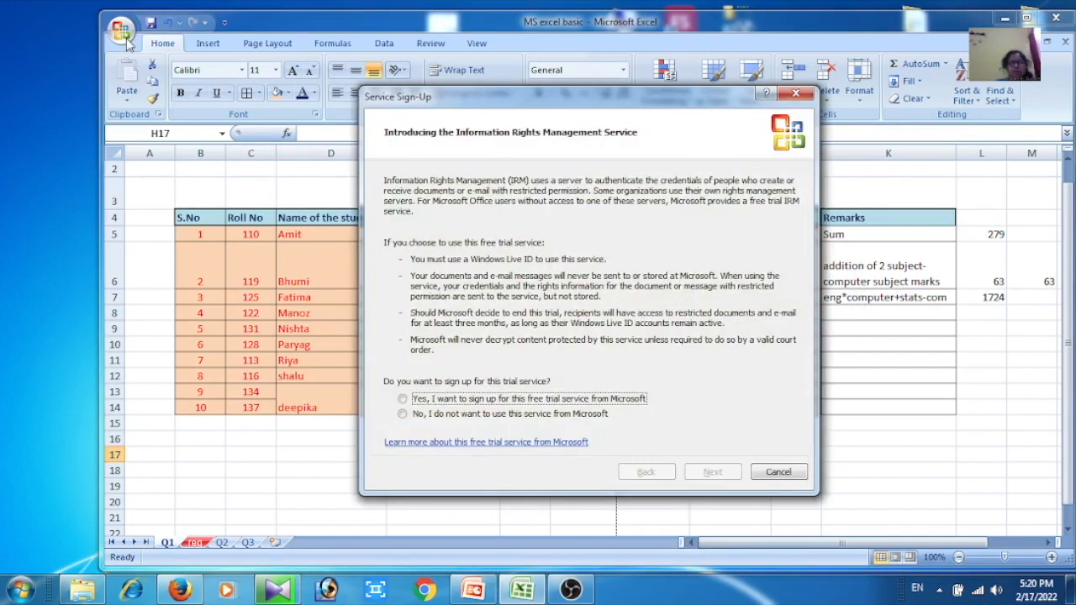
click(780, 471)
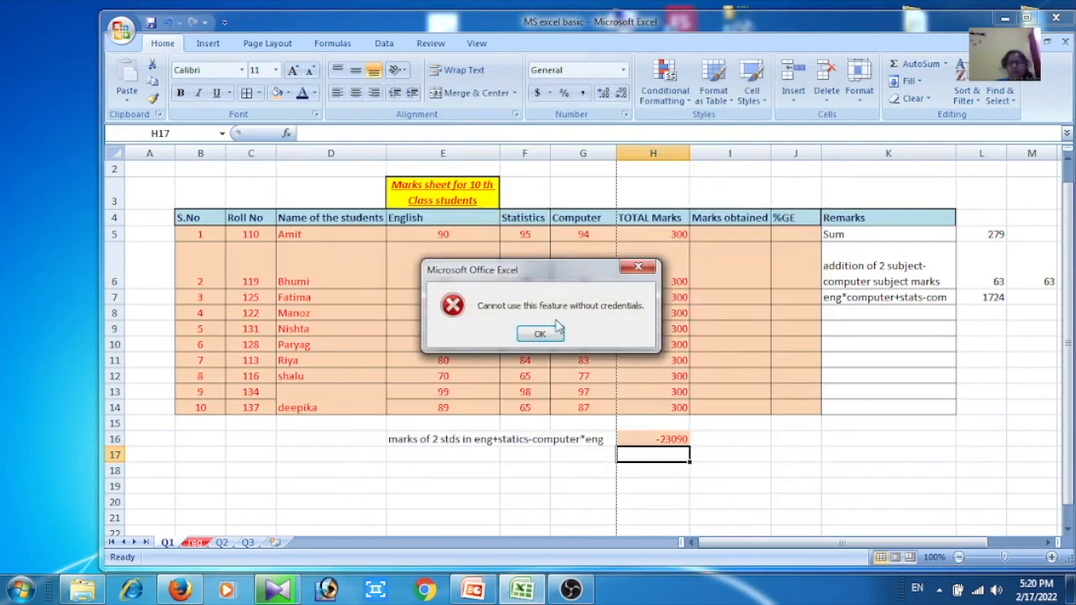
click(539, 334)
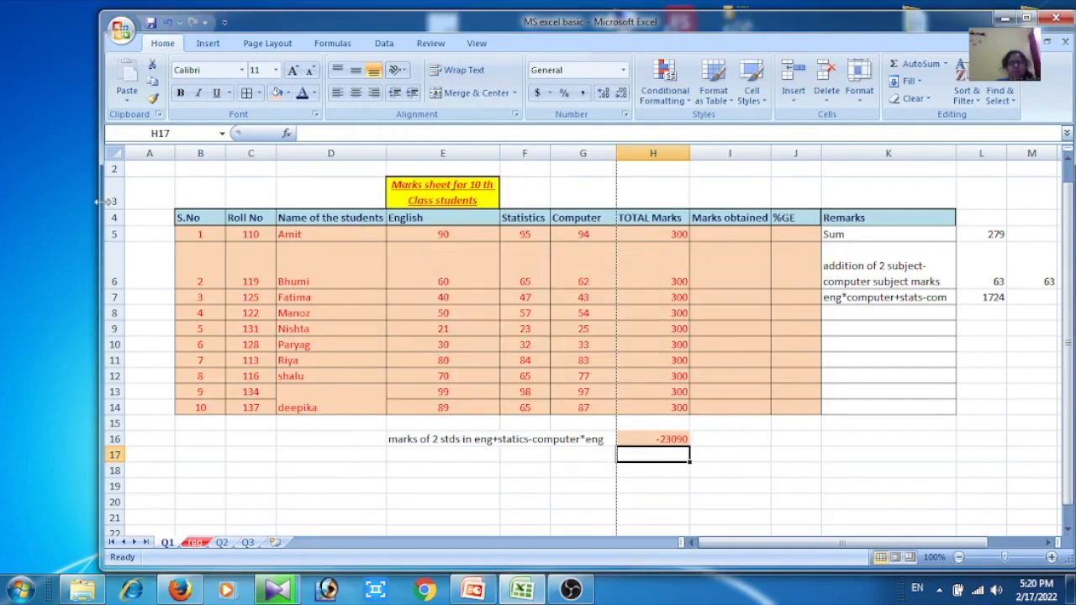
- Try to add a digital signature to the workbook, cancelling at the compatibility check
click(123, 32)
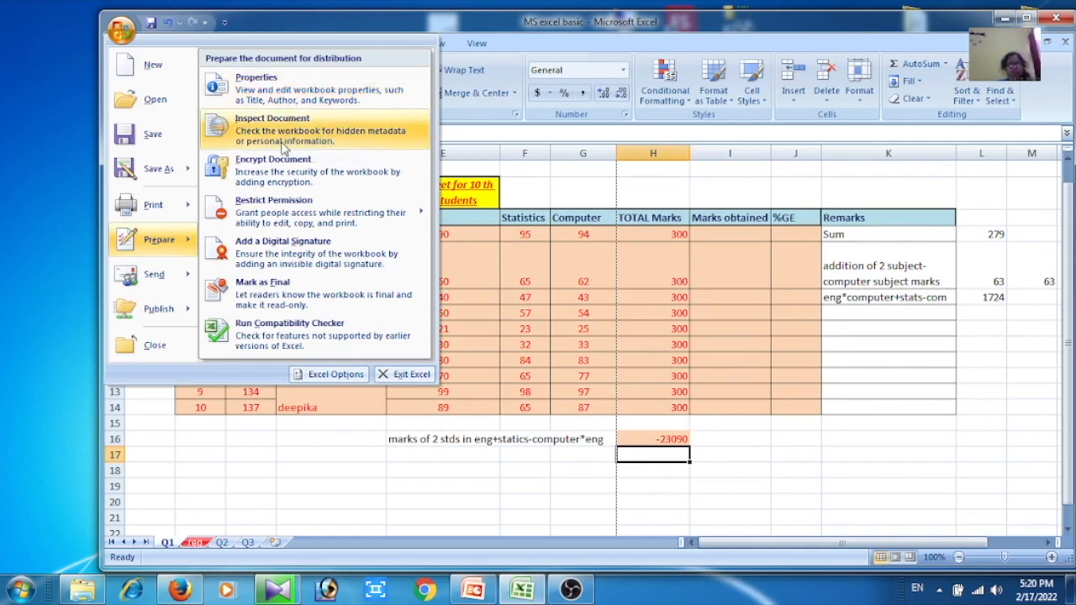
click(271, 251)
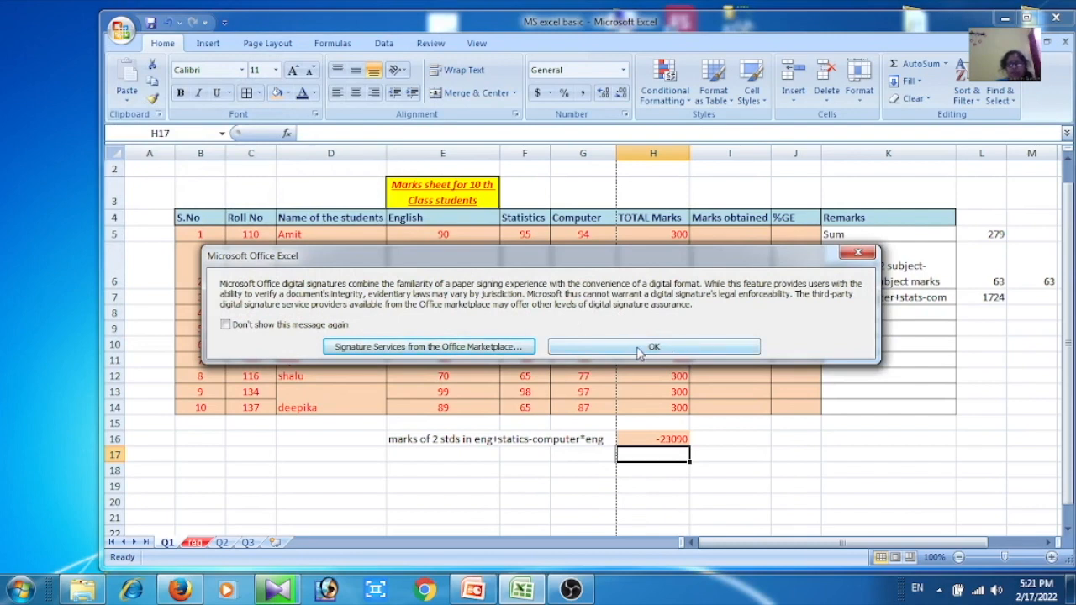
click(637, 353)
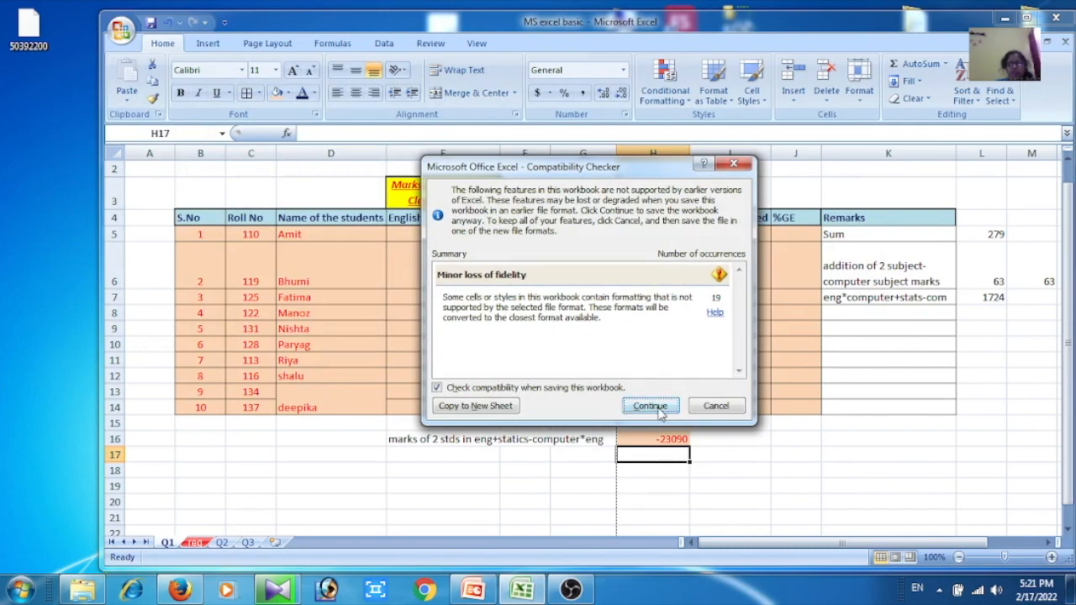
click(715, 406)
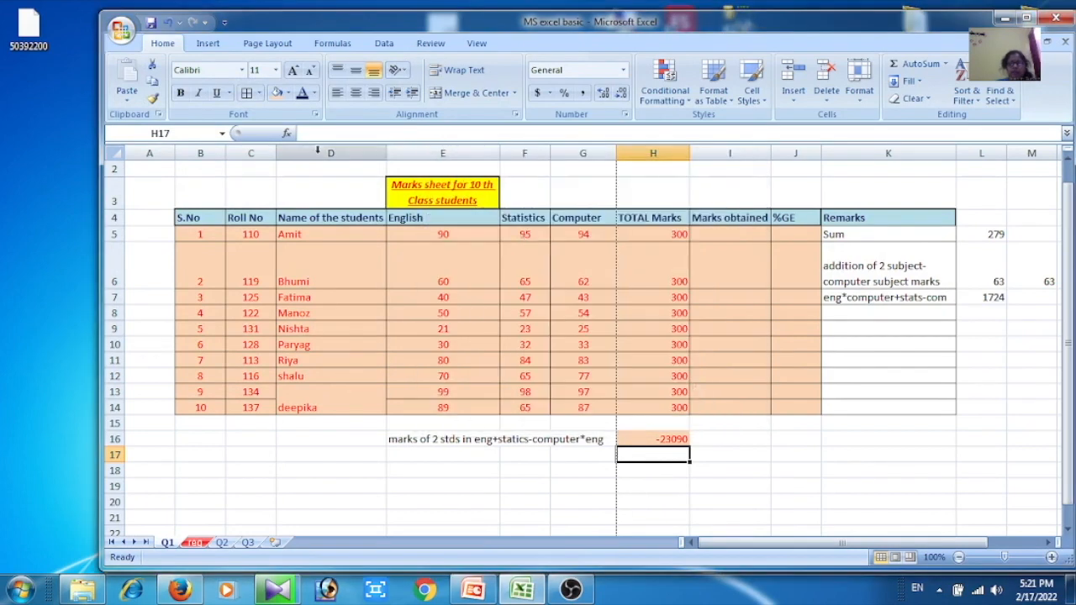
- Try to send a copy of the workbook by e-mail
click(126, 35)
mouse_move(179, 279)
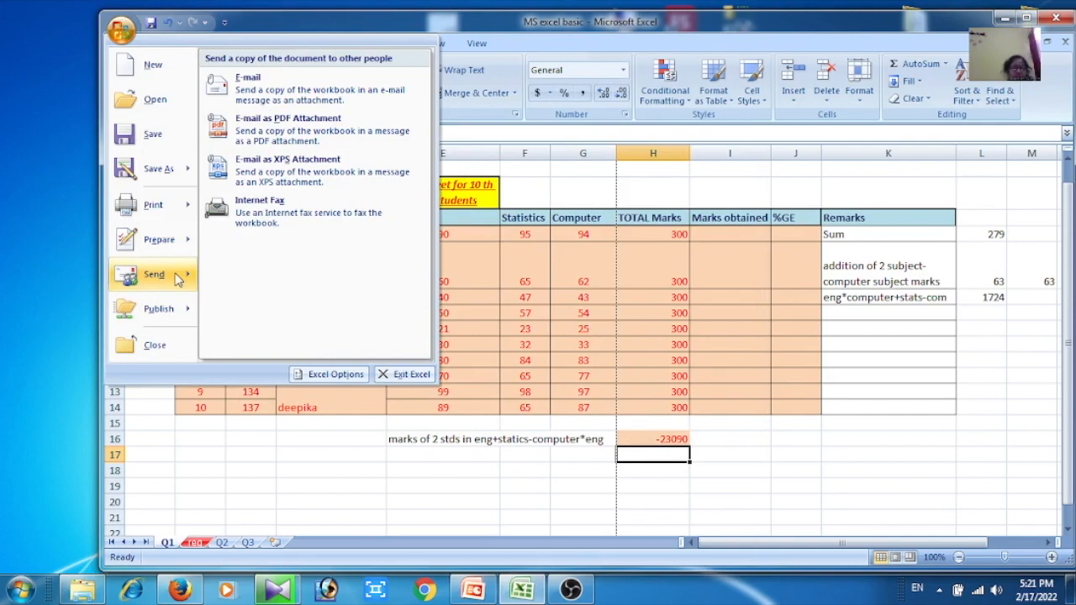
click(280, 102)
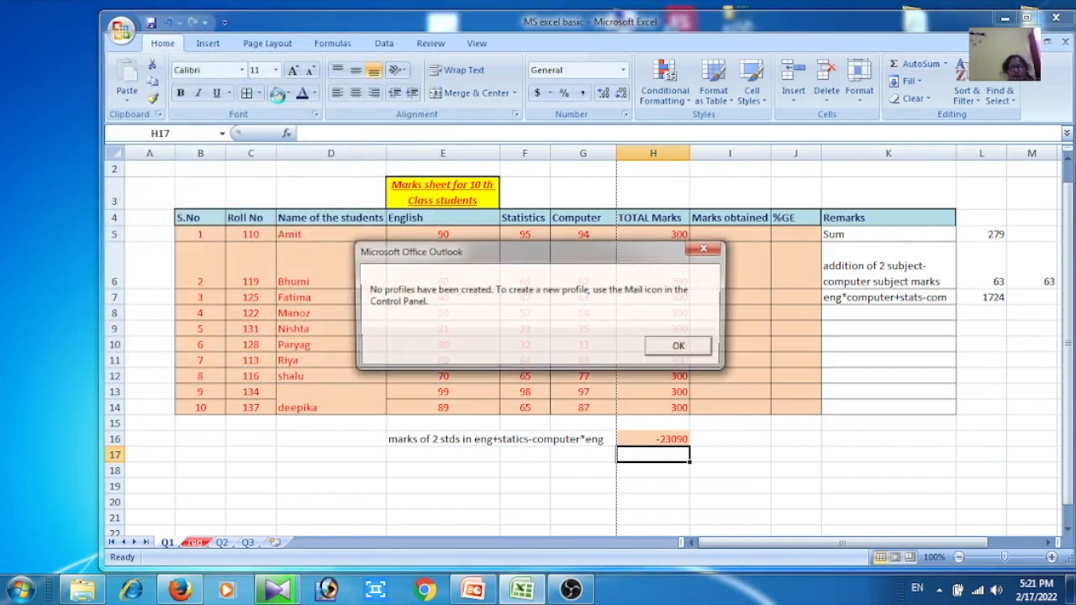
click(683, 348)
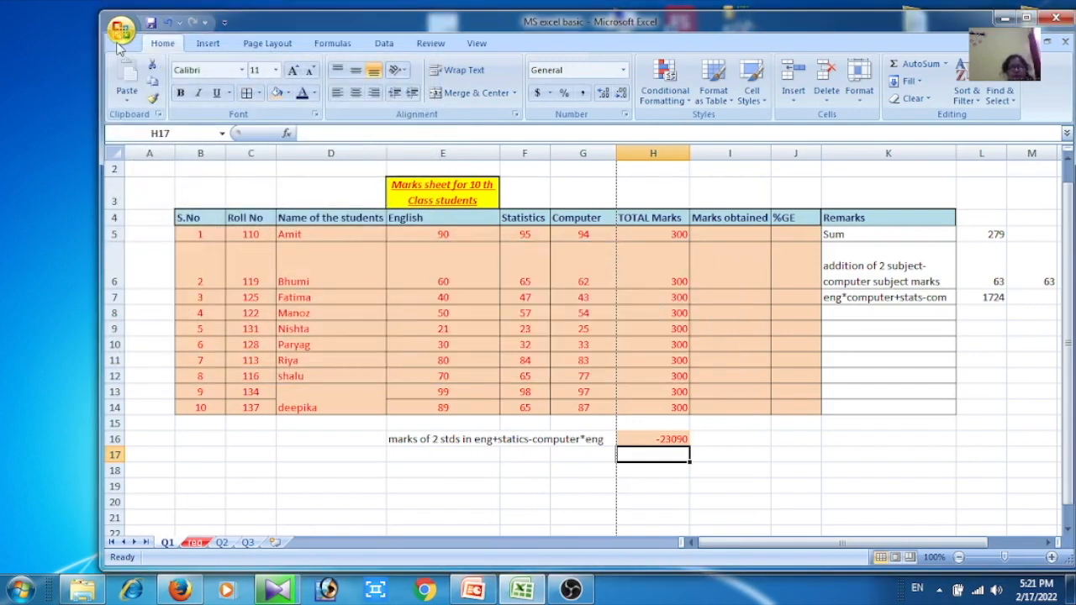
click(120, 31)
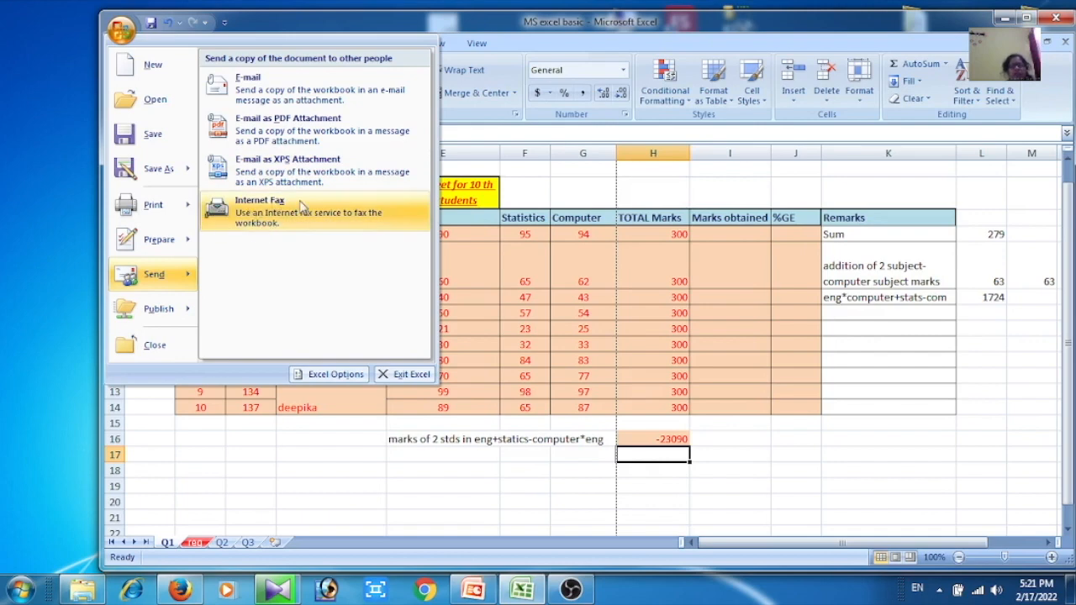
mouse_move(160, 311)
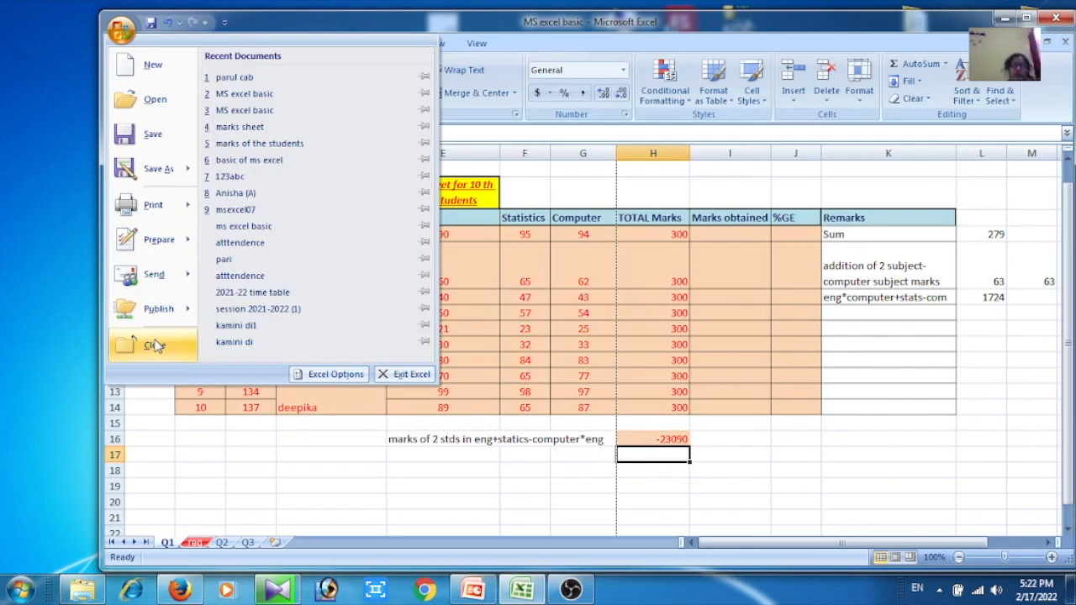
click(159, 420)
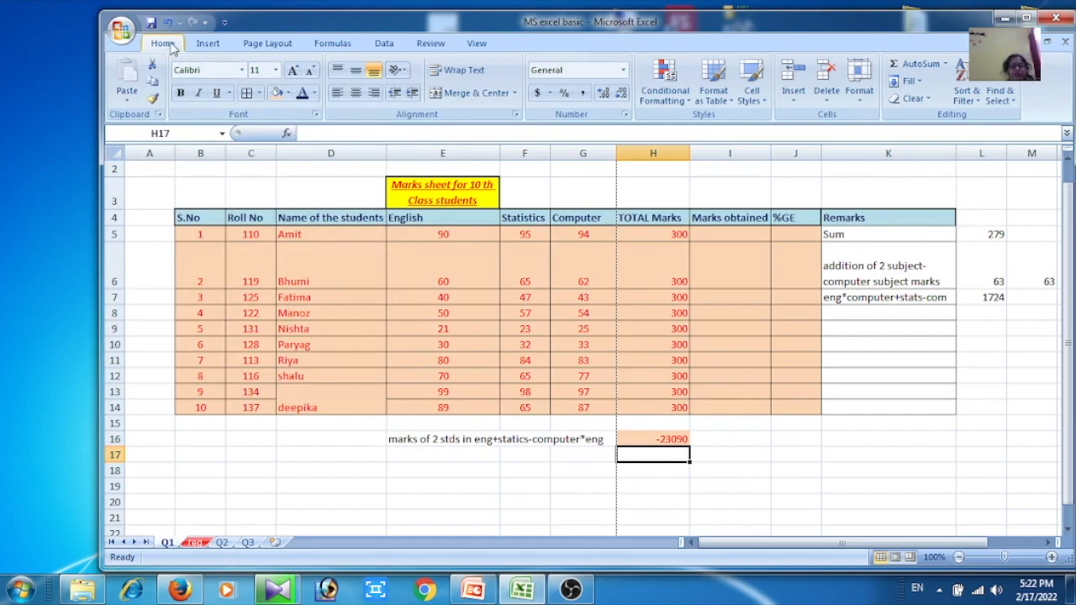
click(206, 45)
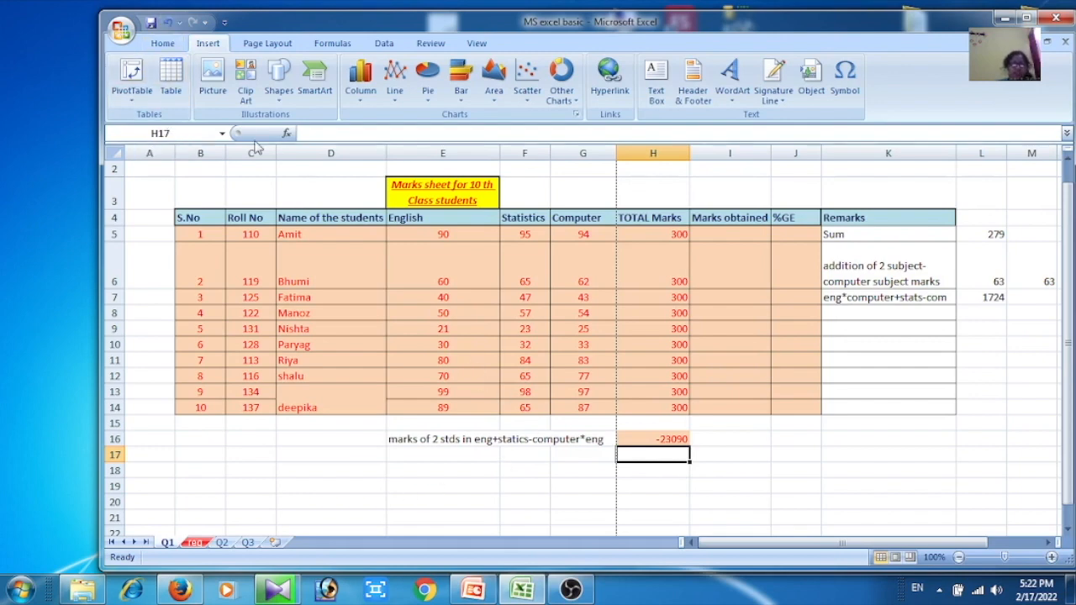
click(166, 76)
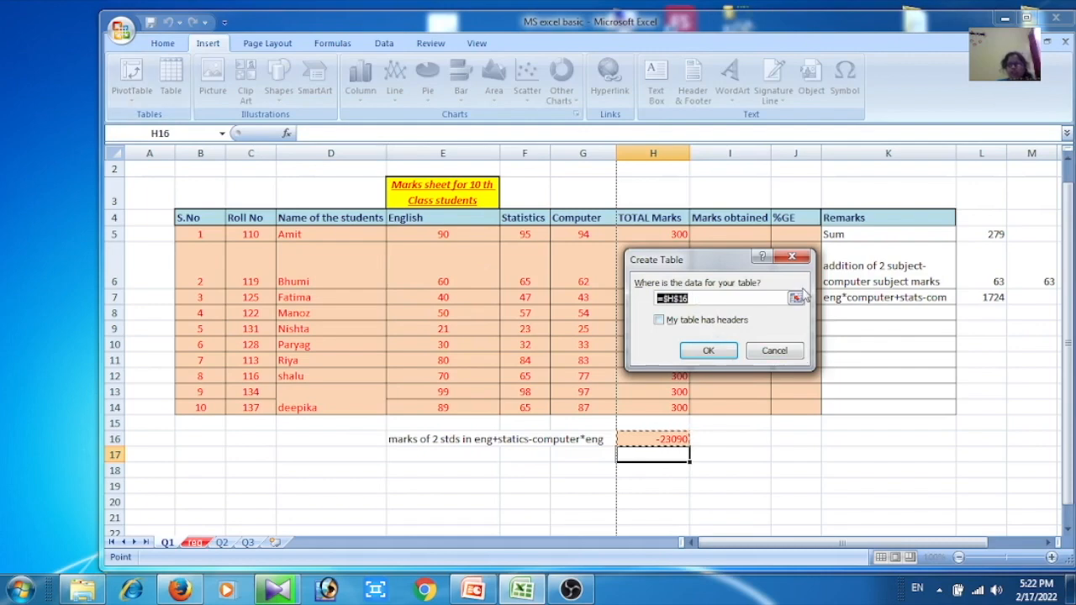
click(792, 259)
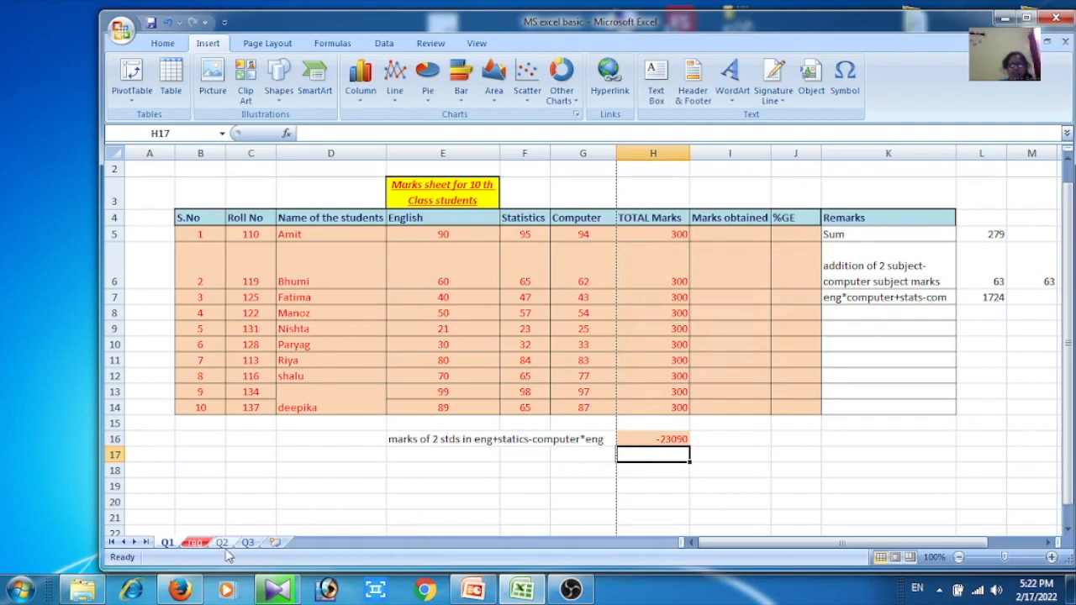
- Create a table with headers at cell D19 below the marks sheet and look at its column's sort and filter options
click(370, 489)
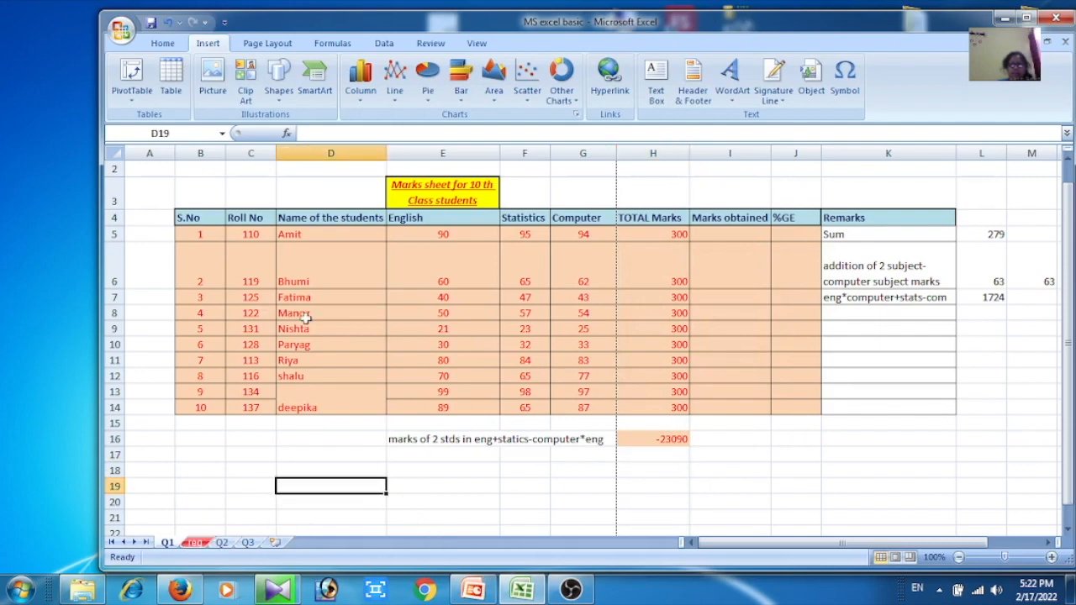
click(180, 89)
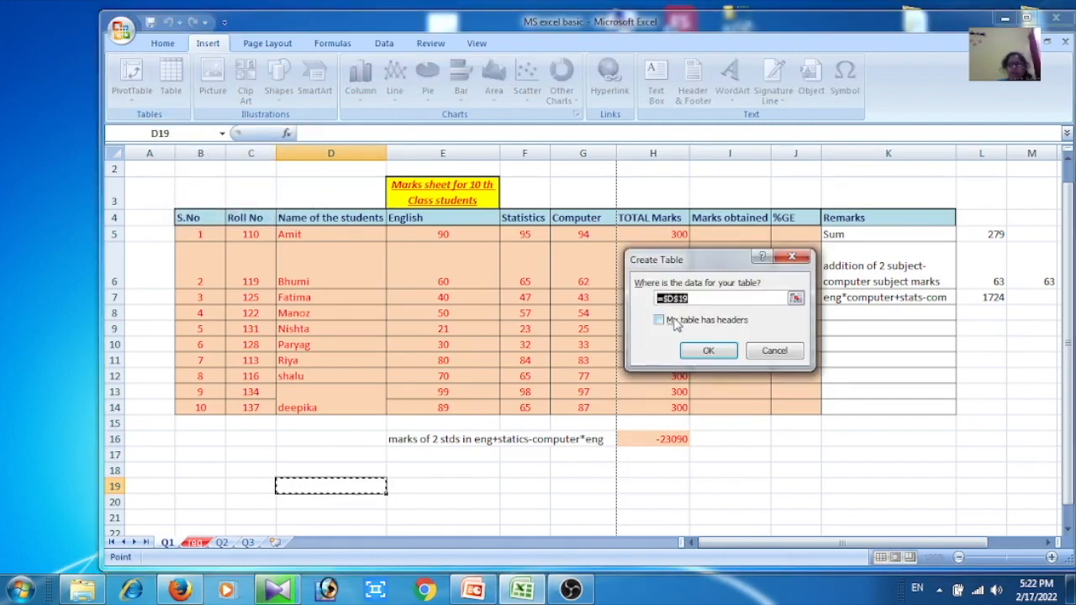
click(663, 323)
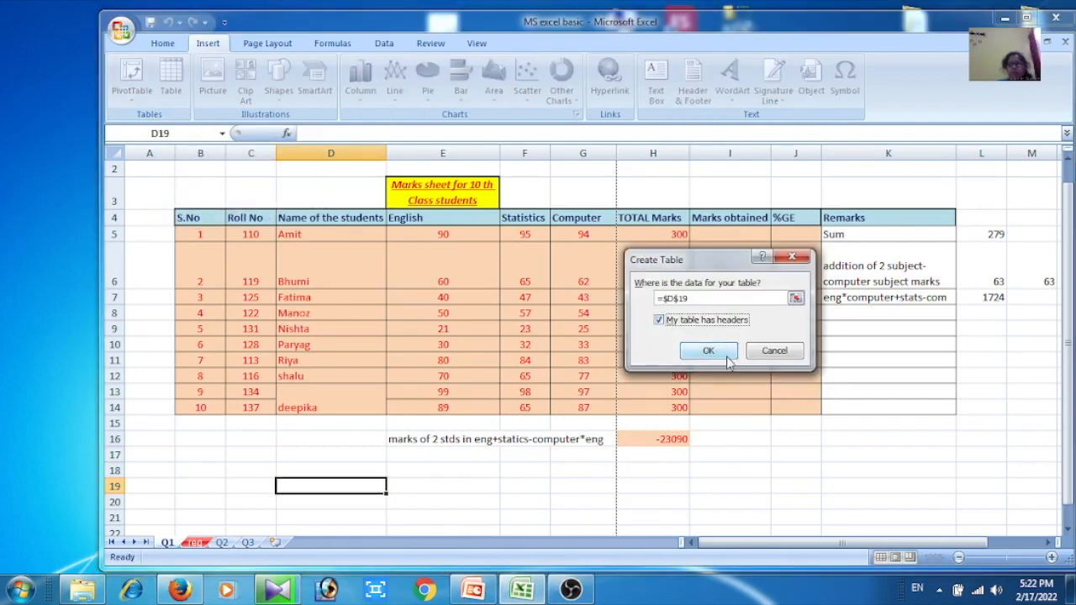
click(710, 353)
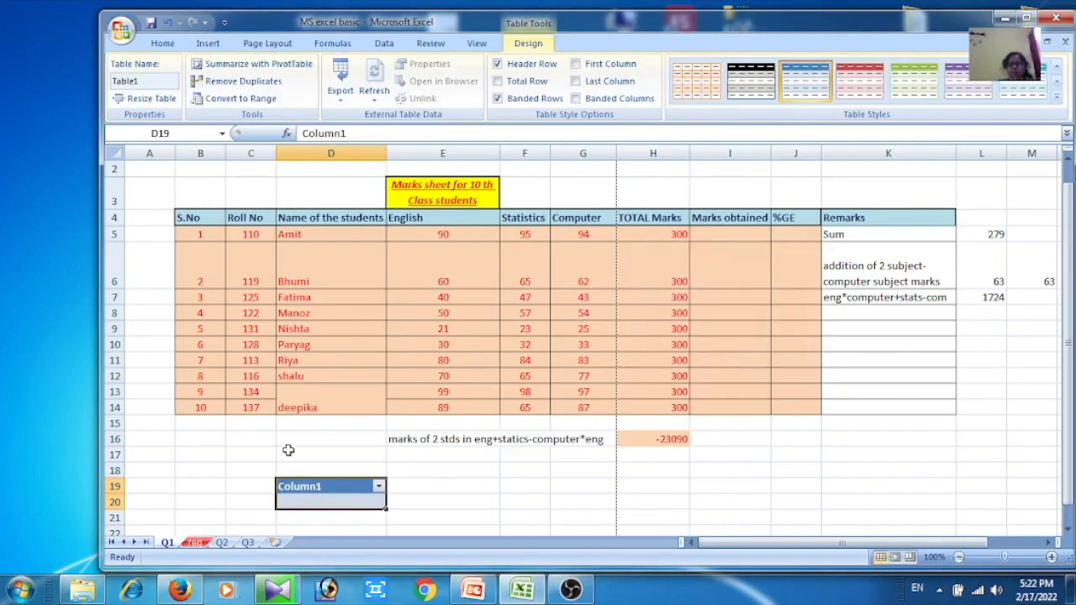
click(377, 491)
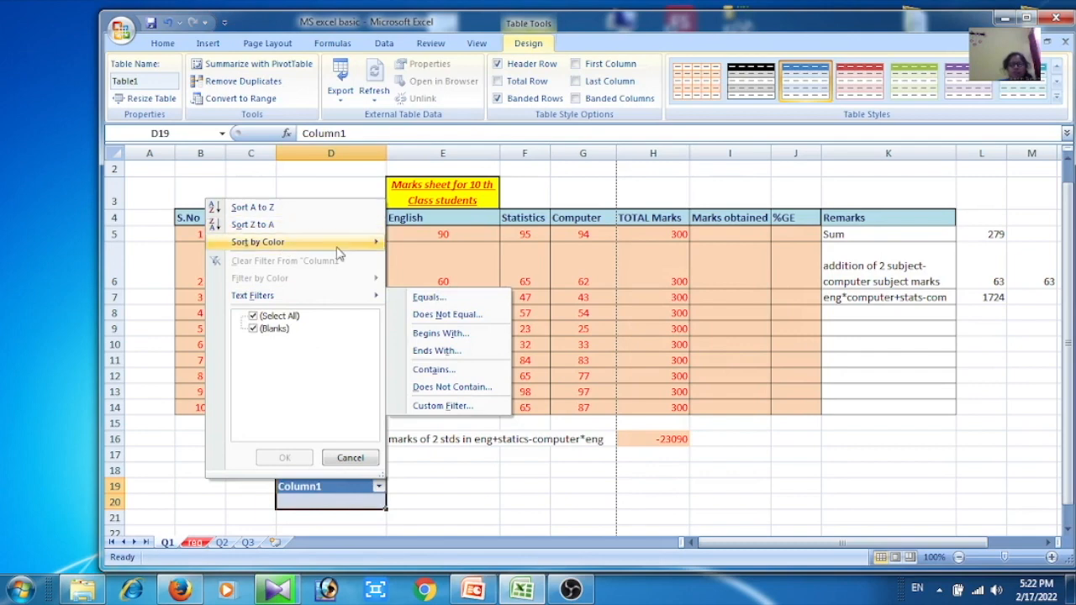
click(350, 457)
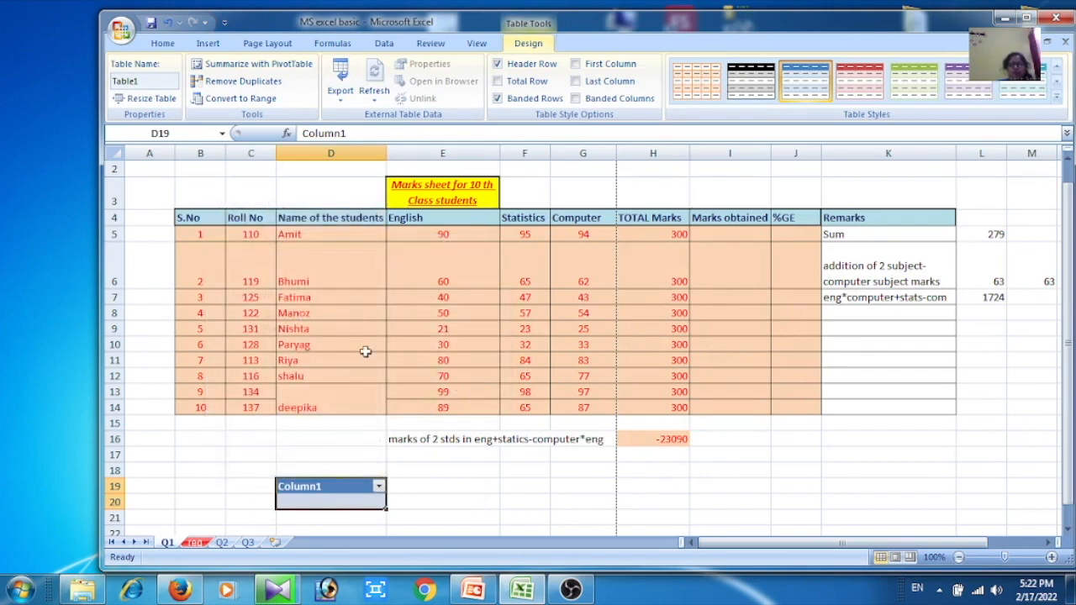
- Insert the Chrysanthemum picture from the Sample Pictures folder into the sheet
click(207, 44)
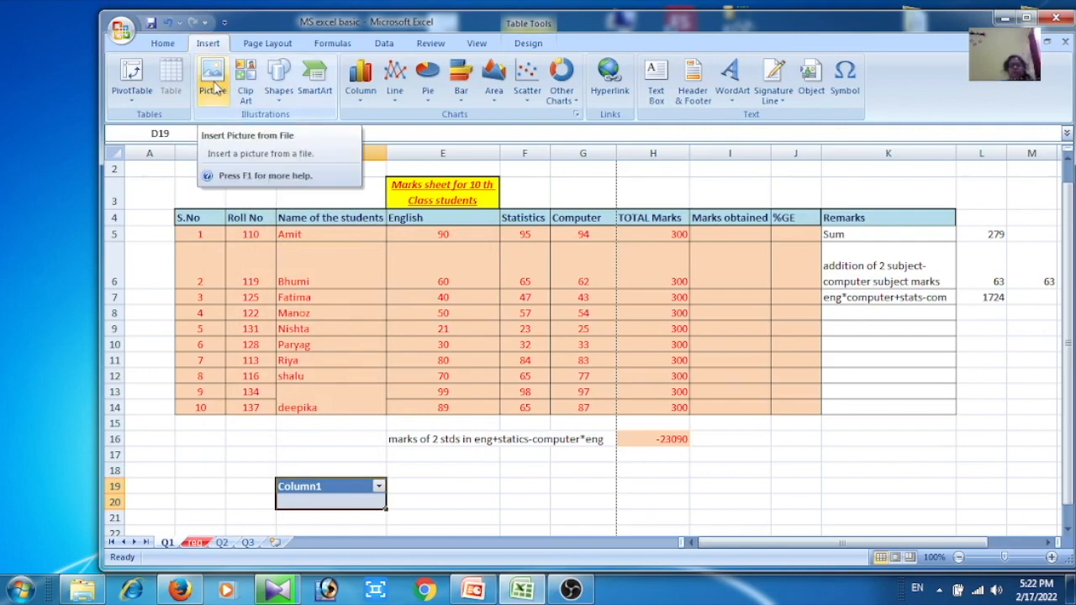
click(213, 84)
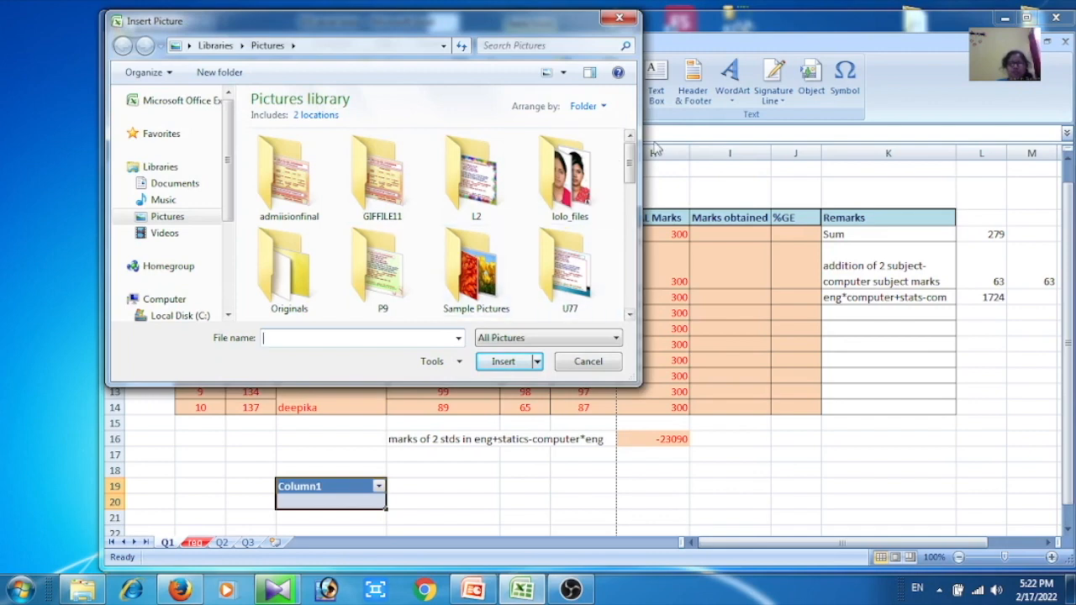
click(489, 279)
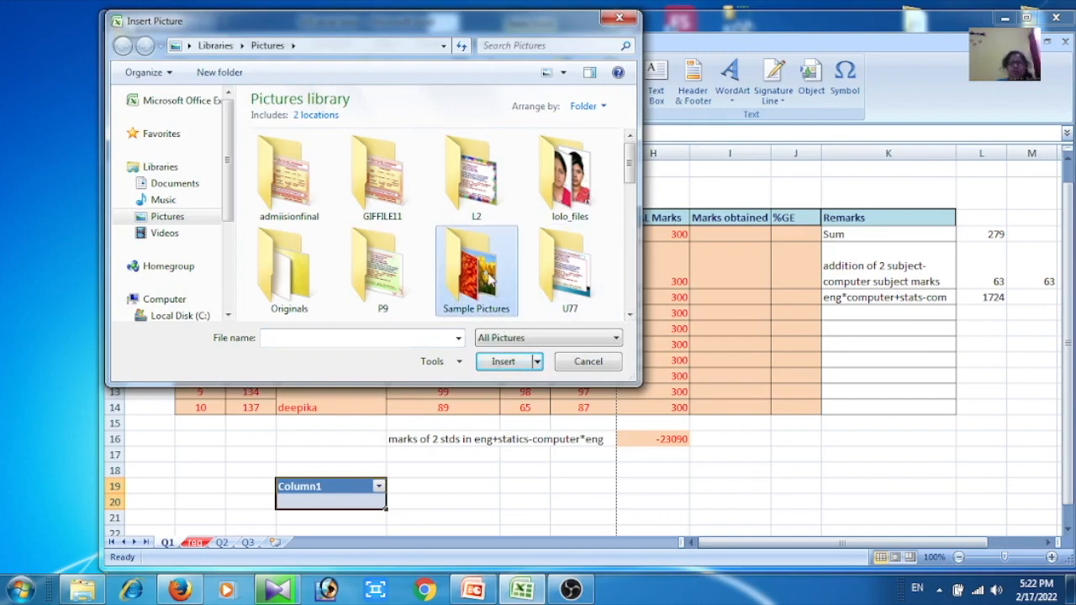
double_click(489, 279)
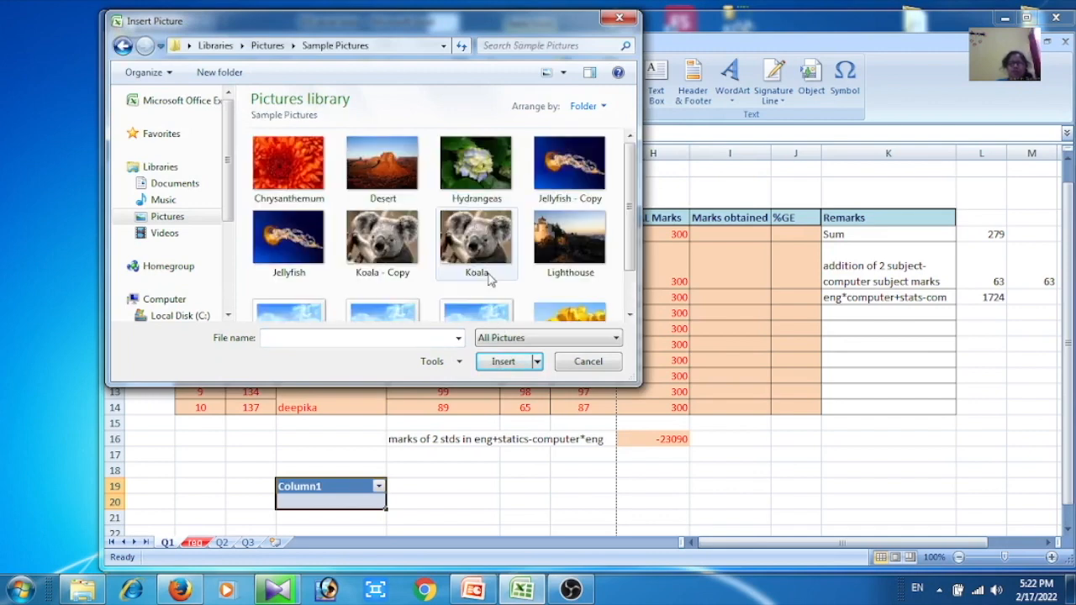
click(322, 181)
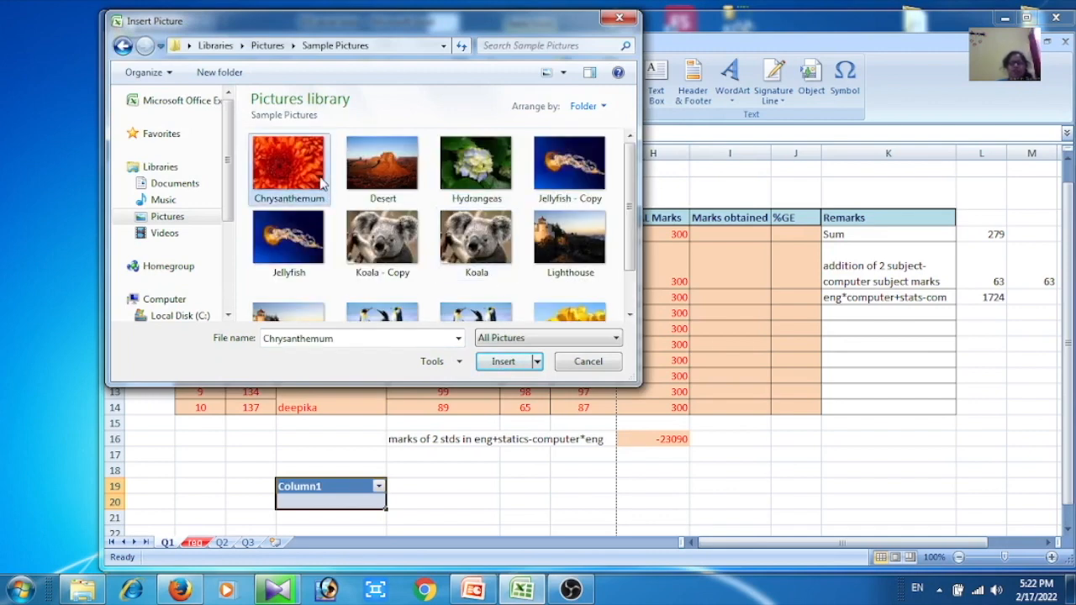
click(503, 361)
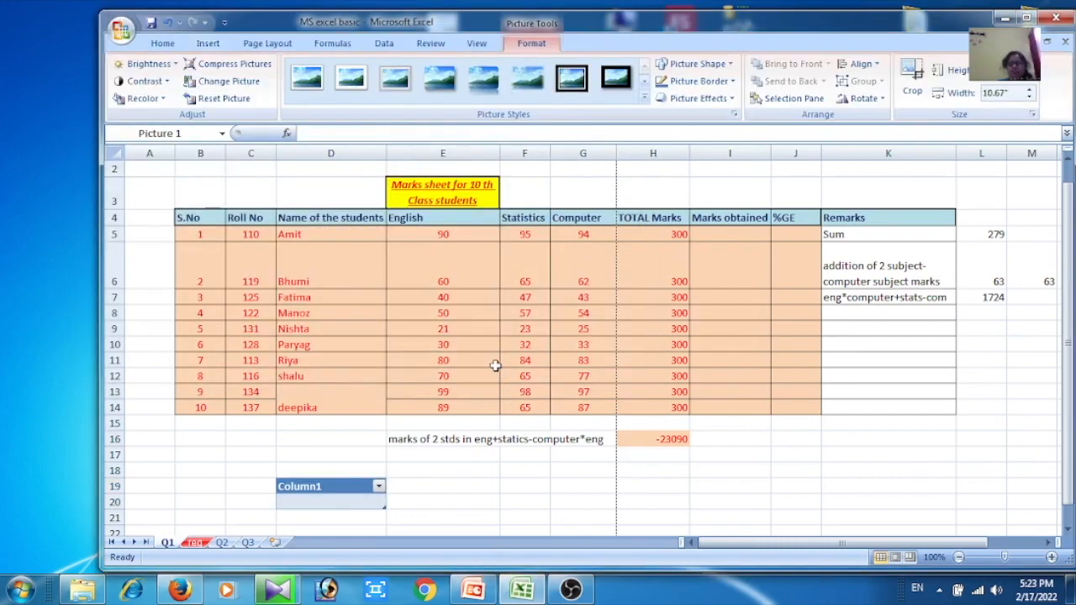
- Narrow the flower picture from its left edge to about 8.76 inches wide and lower its top edge to row 21
drag(1069, 496, 1070, 528)
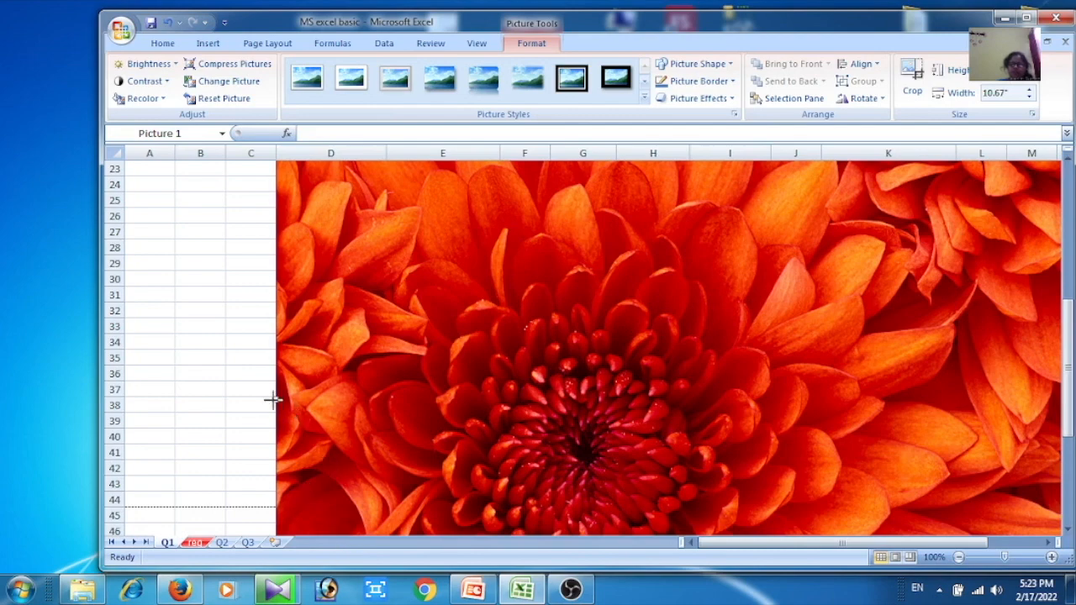
drag(272, 400, 418, 399)
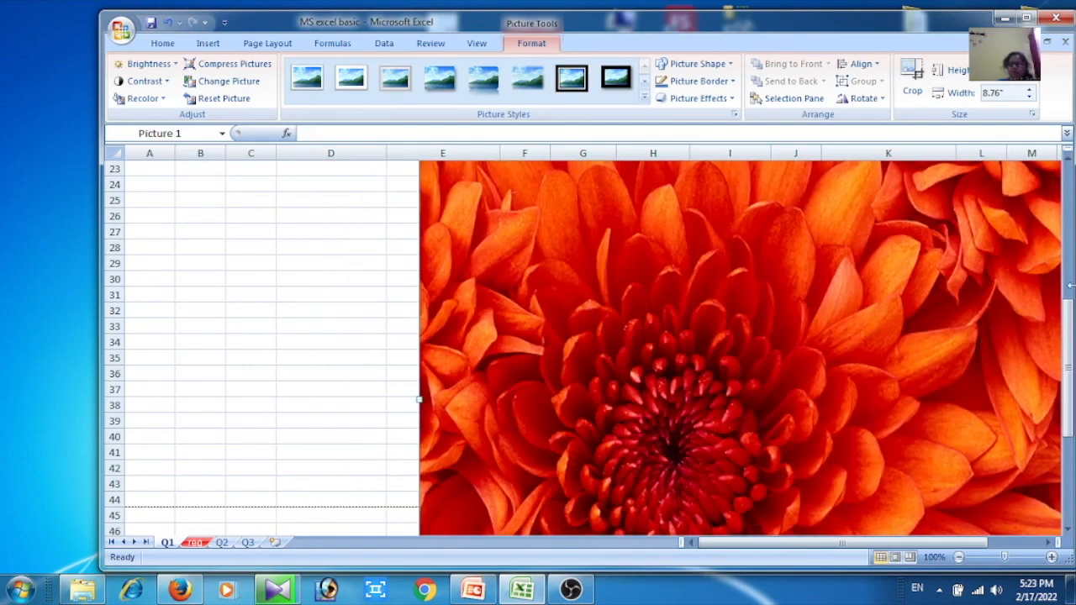
drag(1071, 285, 1065, 228)
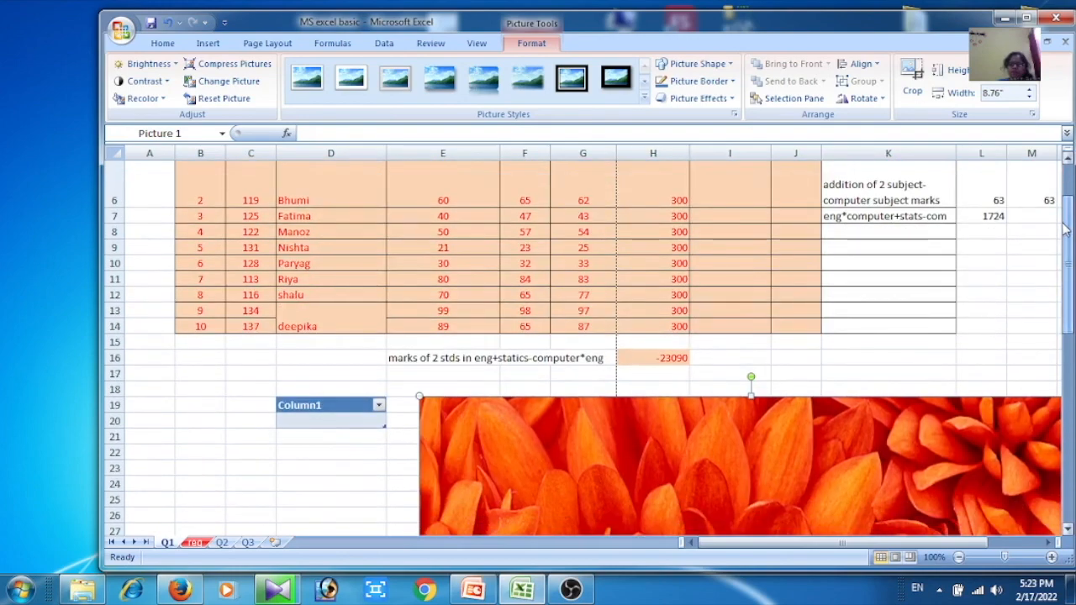
drag(750, 393, 749, 435)
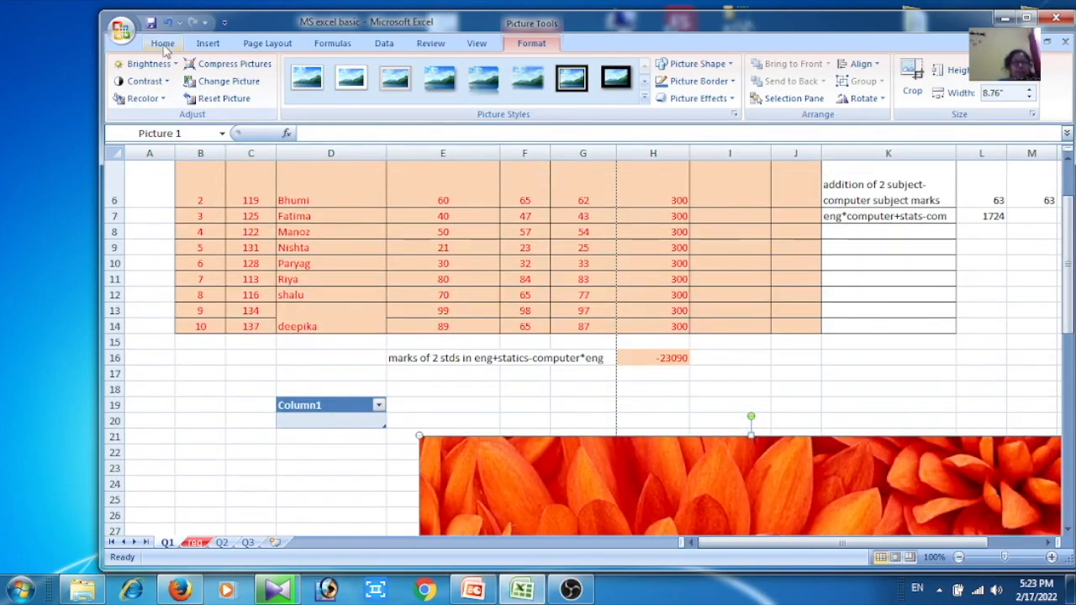
- Search the clip art of all media types for "computer" and insert the clip of a woman working at a computer
click(222, 47)
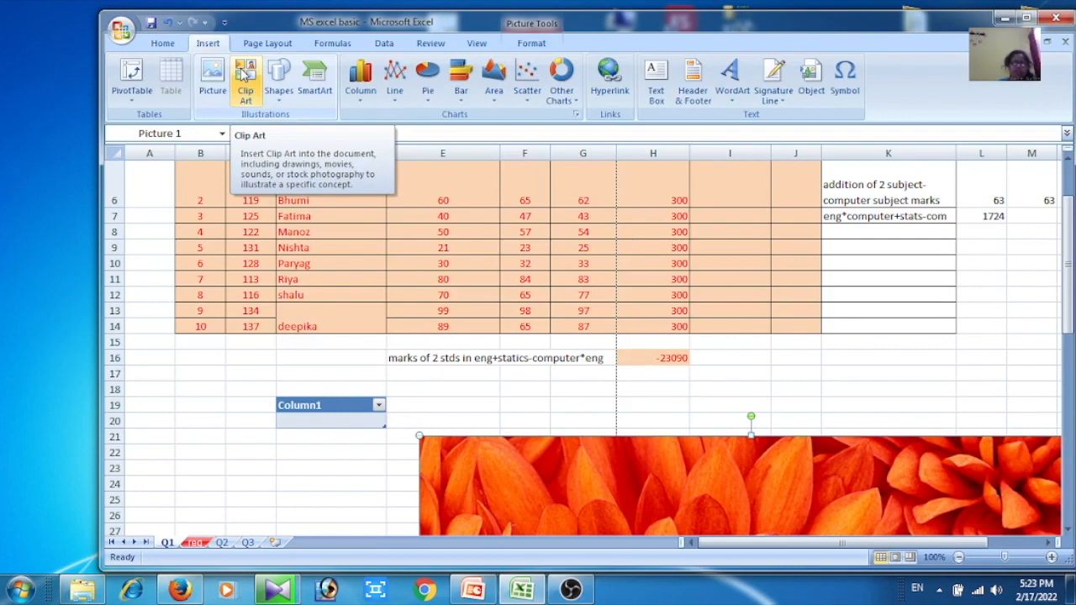
click(242, 74)
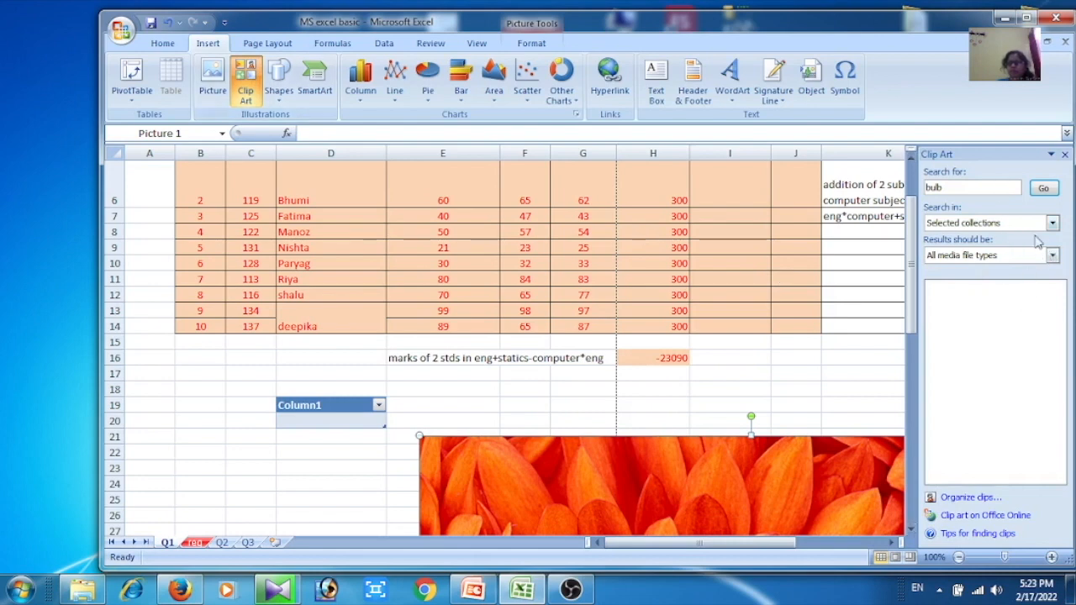
click(1053, 257)
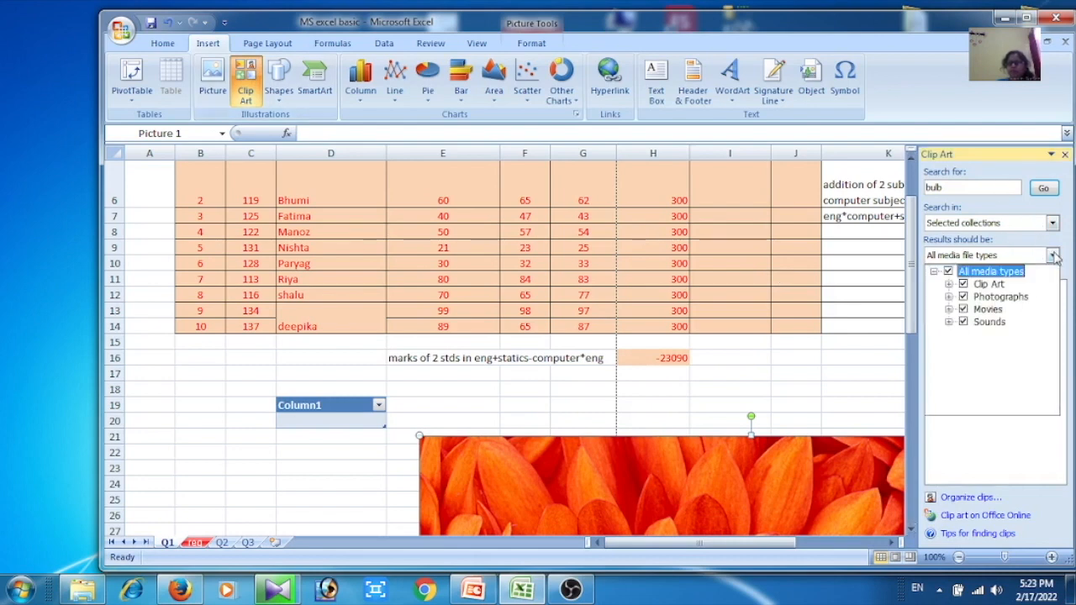
click(985, 384)
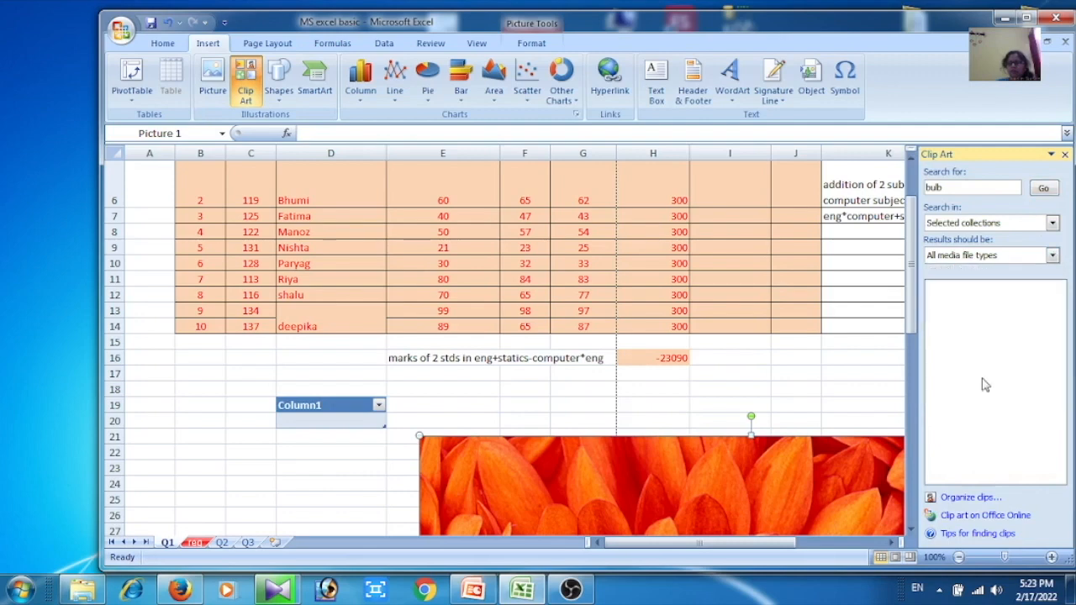
click(980, 187)
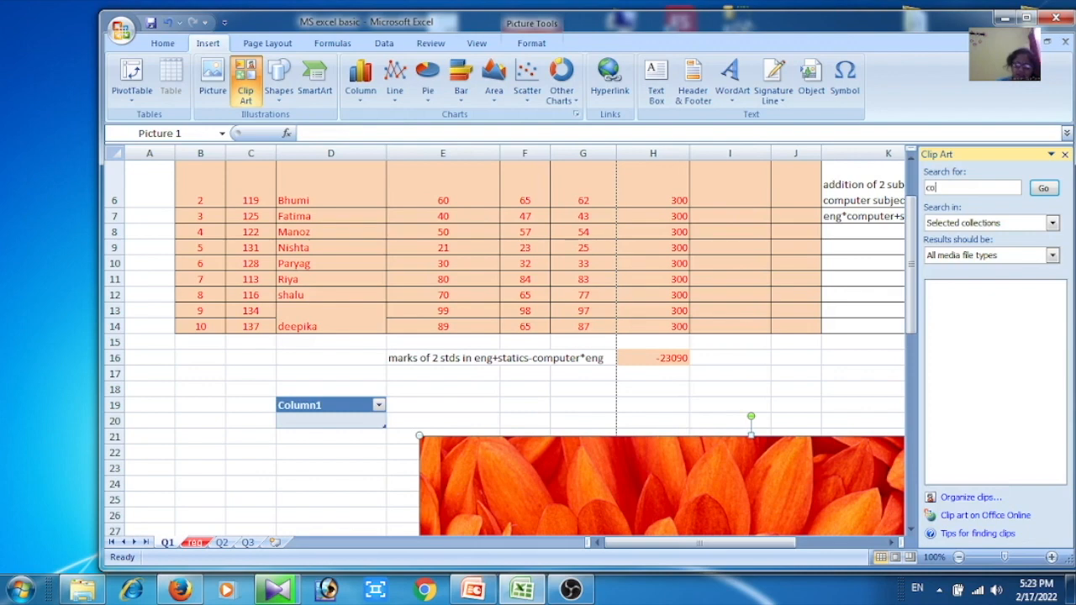
text(comuterputer)
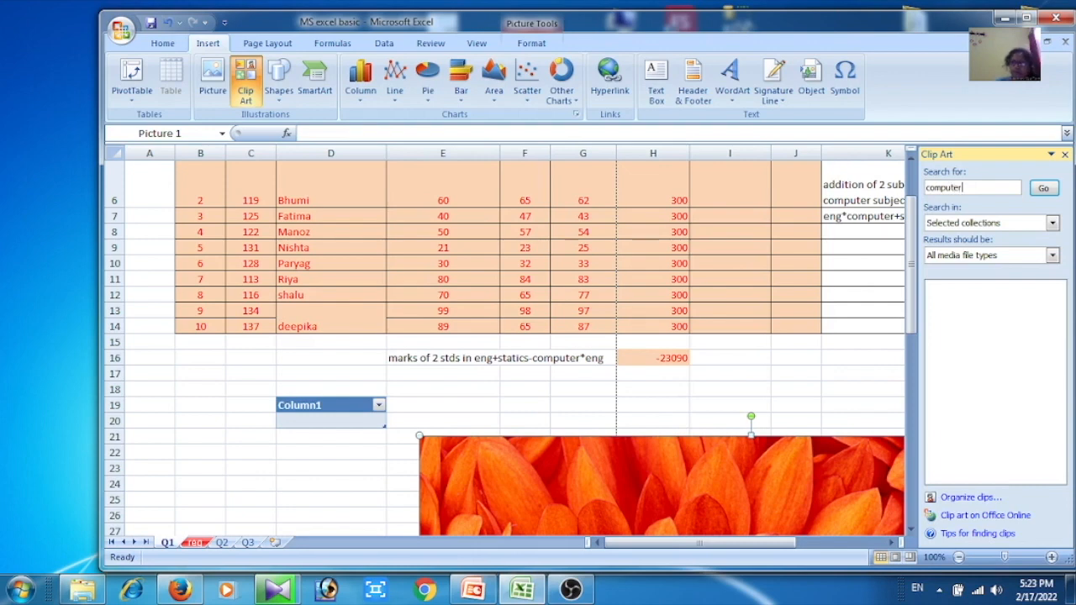
click(1042, 188)
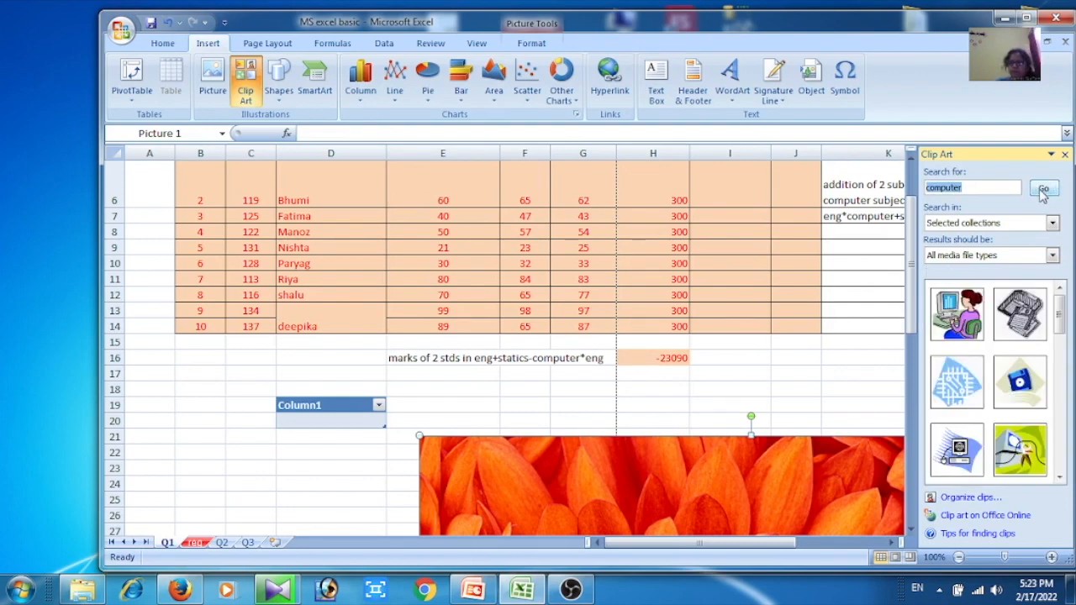
click(963, 308)
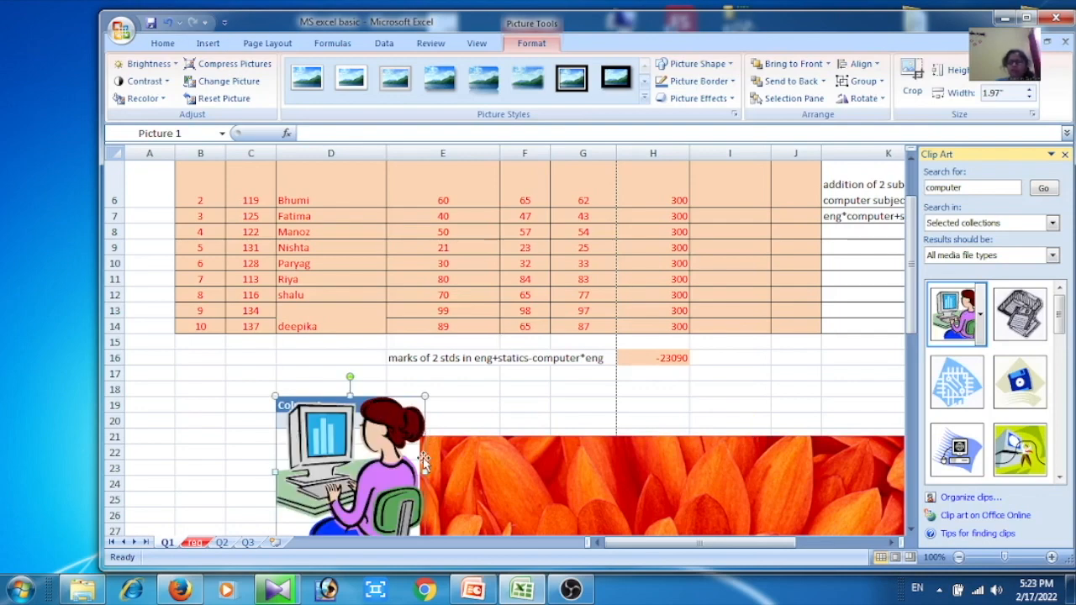
- Draw a double-headed arrow about 1.18 inches wide and 0.55 inches high from the computer clip up toward the row 16 marks label
click(210, 46)
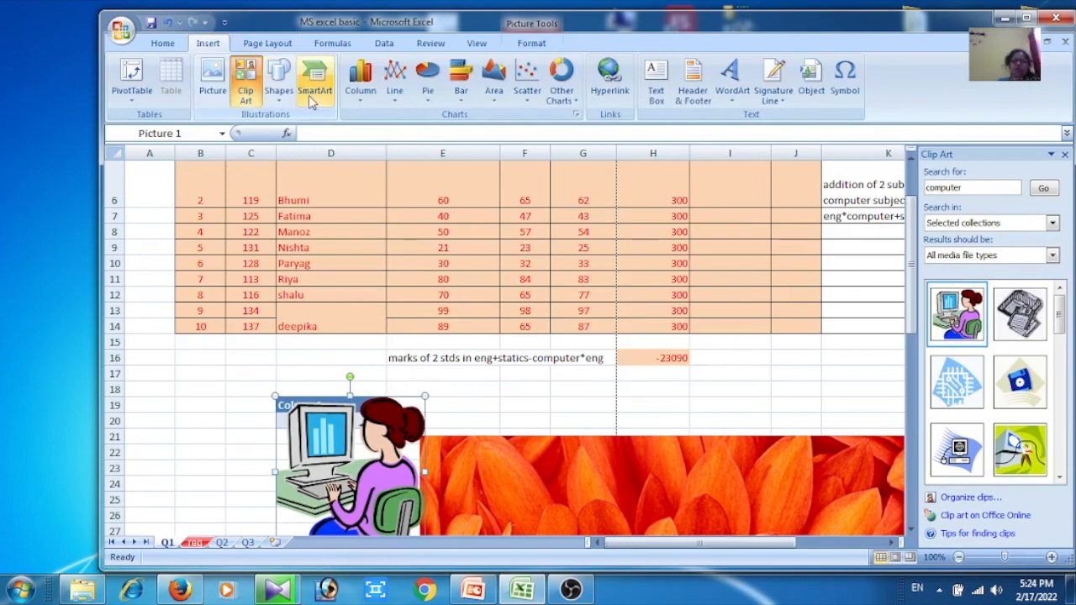
click(275, 87)
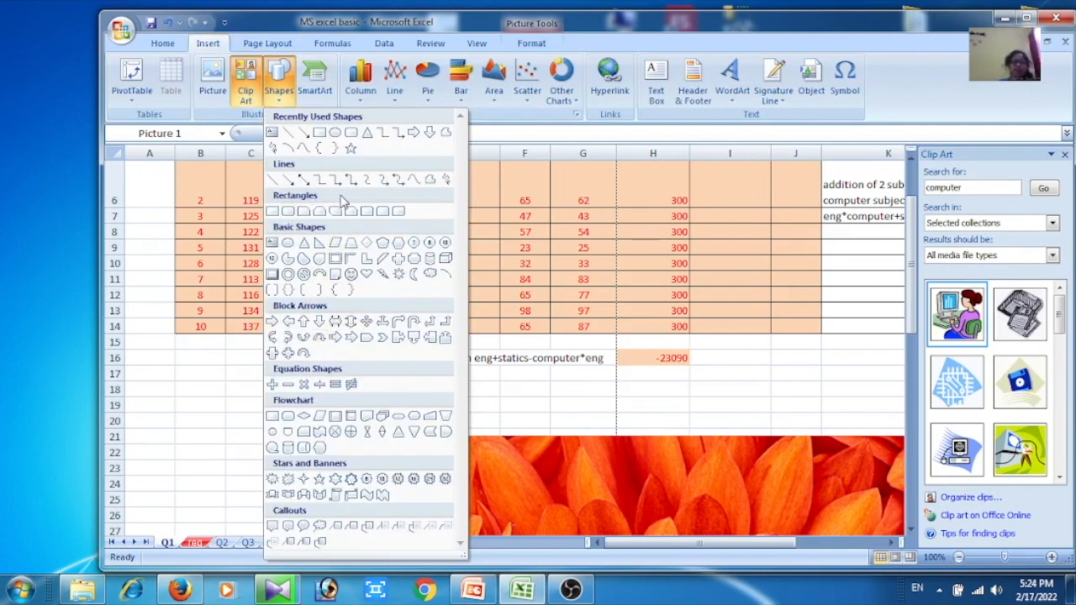
click(305, 183)
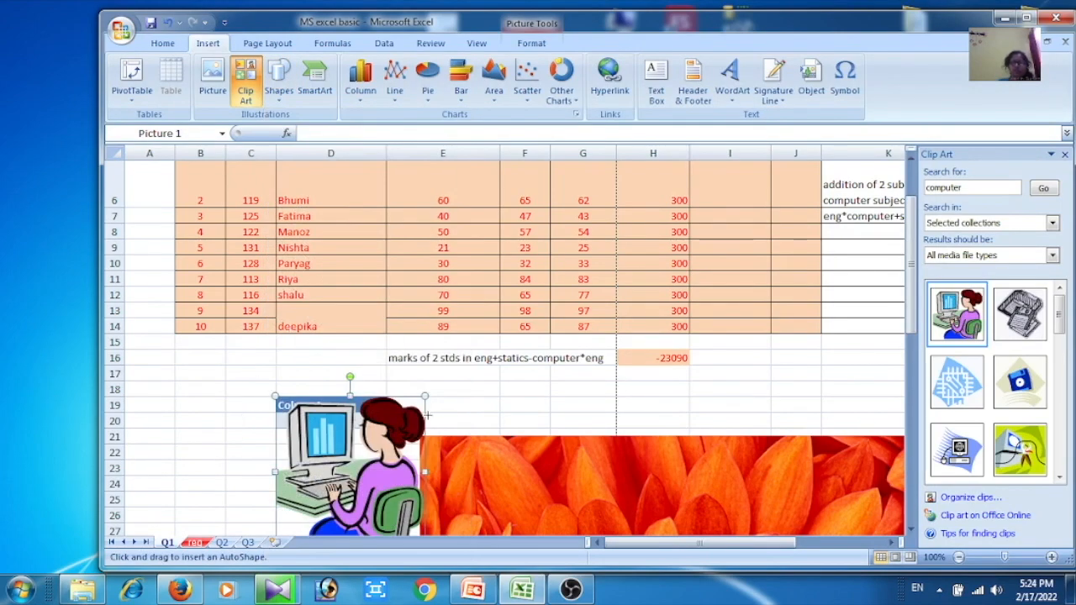
drag(427, 414, 515, 373)
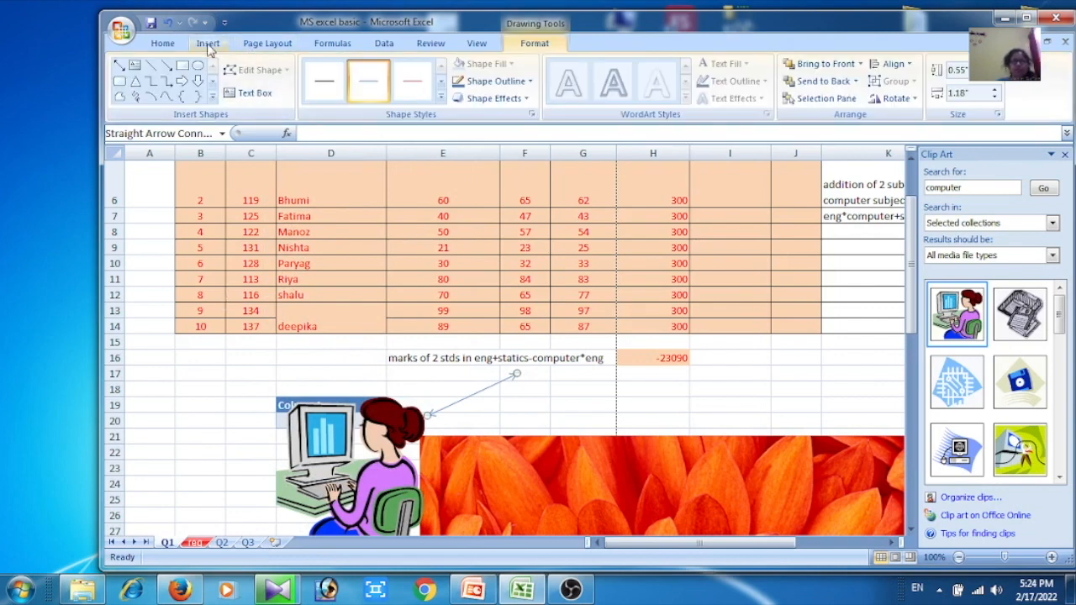
- Insert a Vertical Arrow List SmartArt graphic into the sheet
click(208, 46)
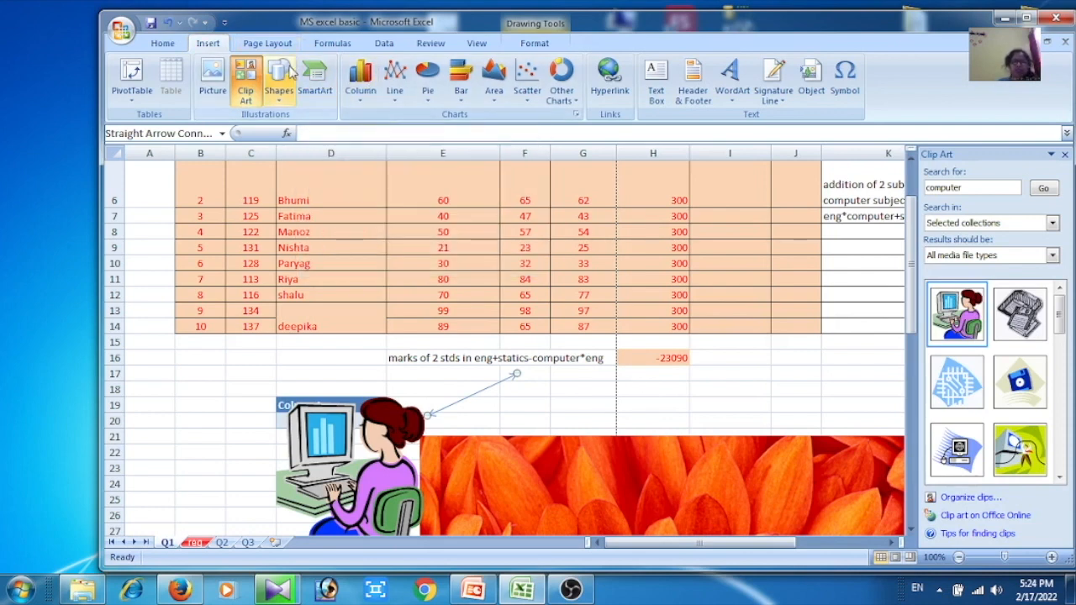
click(323, 74)
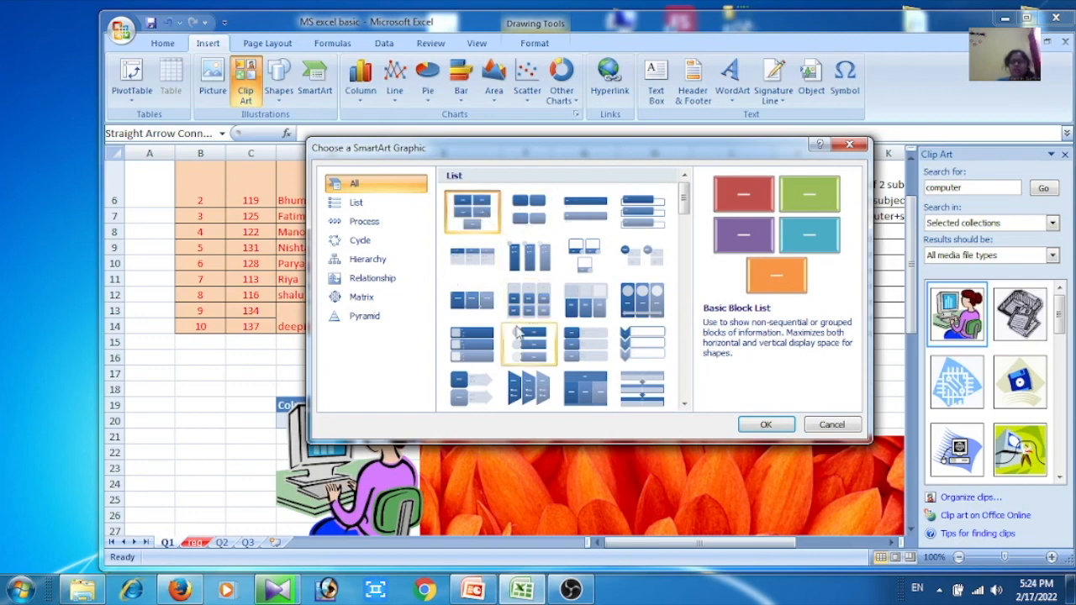
click(470, 389)
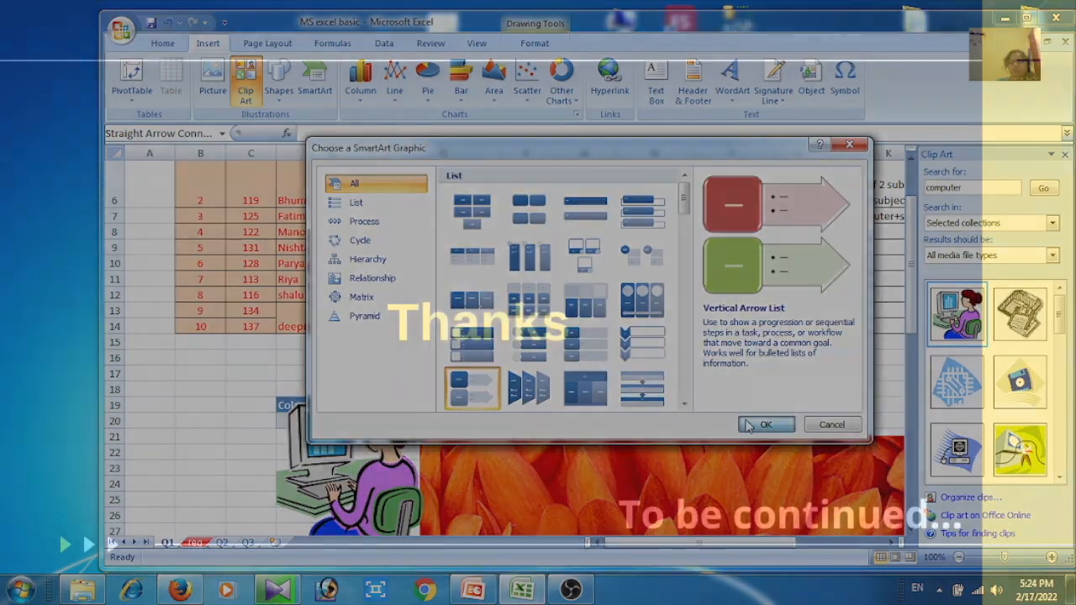
click(761, 424)
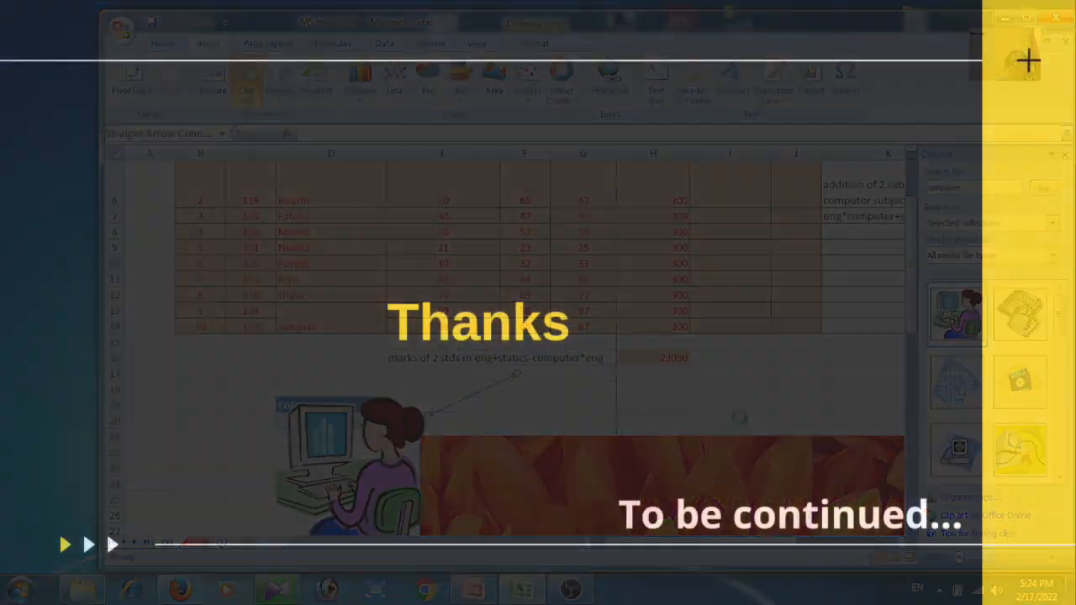